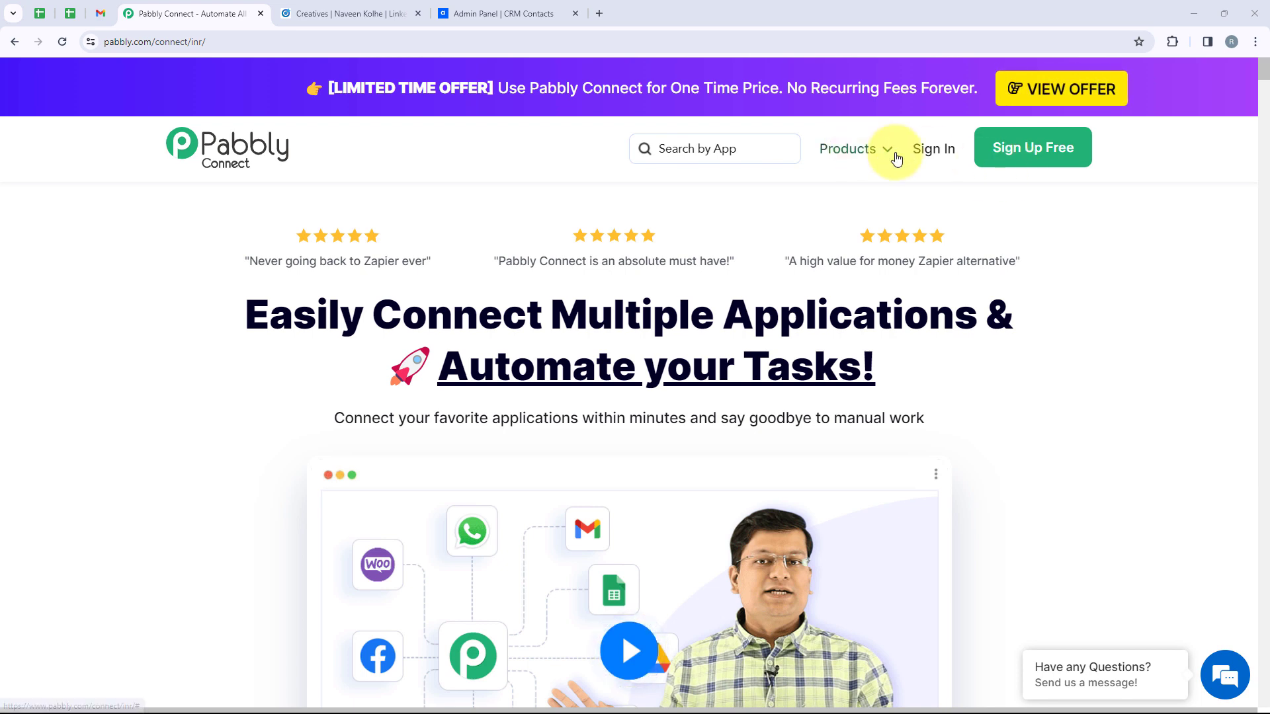
# Sign in and launch Pabbly Connect from the All Pabbly Apps list
pyautogui.click(928, 161)
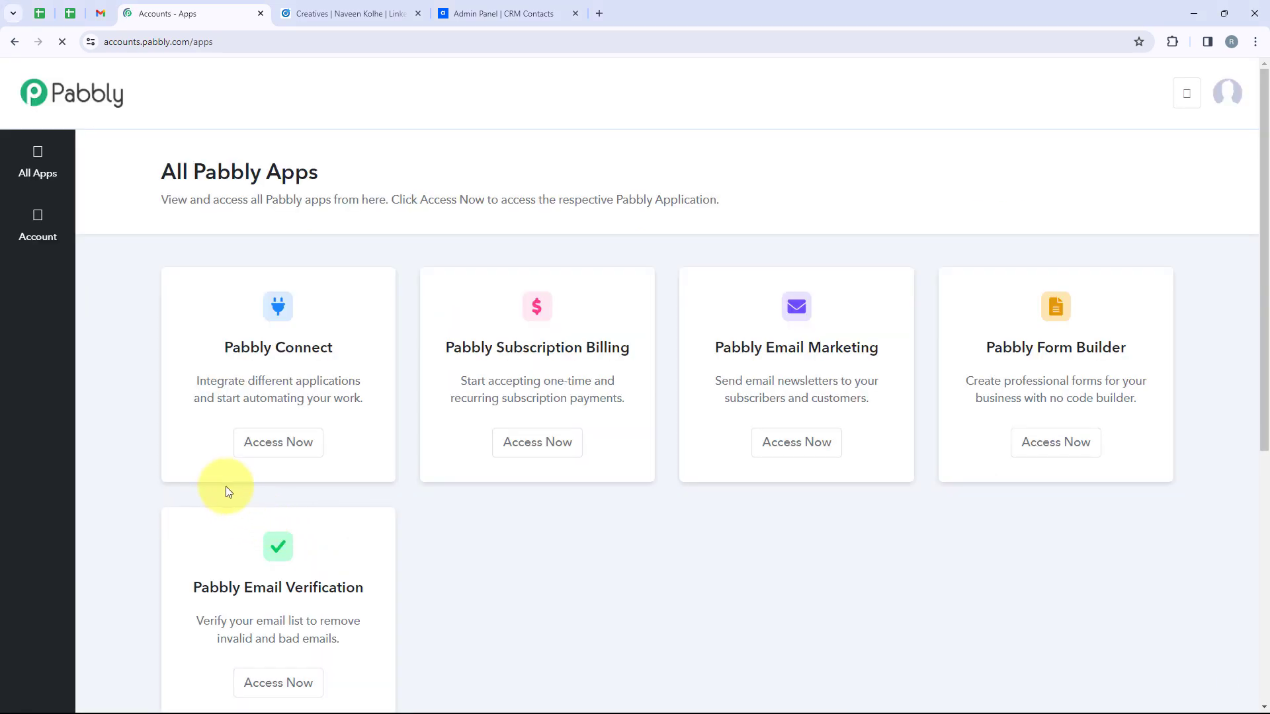
pyautogui.moveTo(148, 170); pyautogui.dragTo(348, 178)
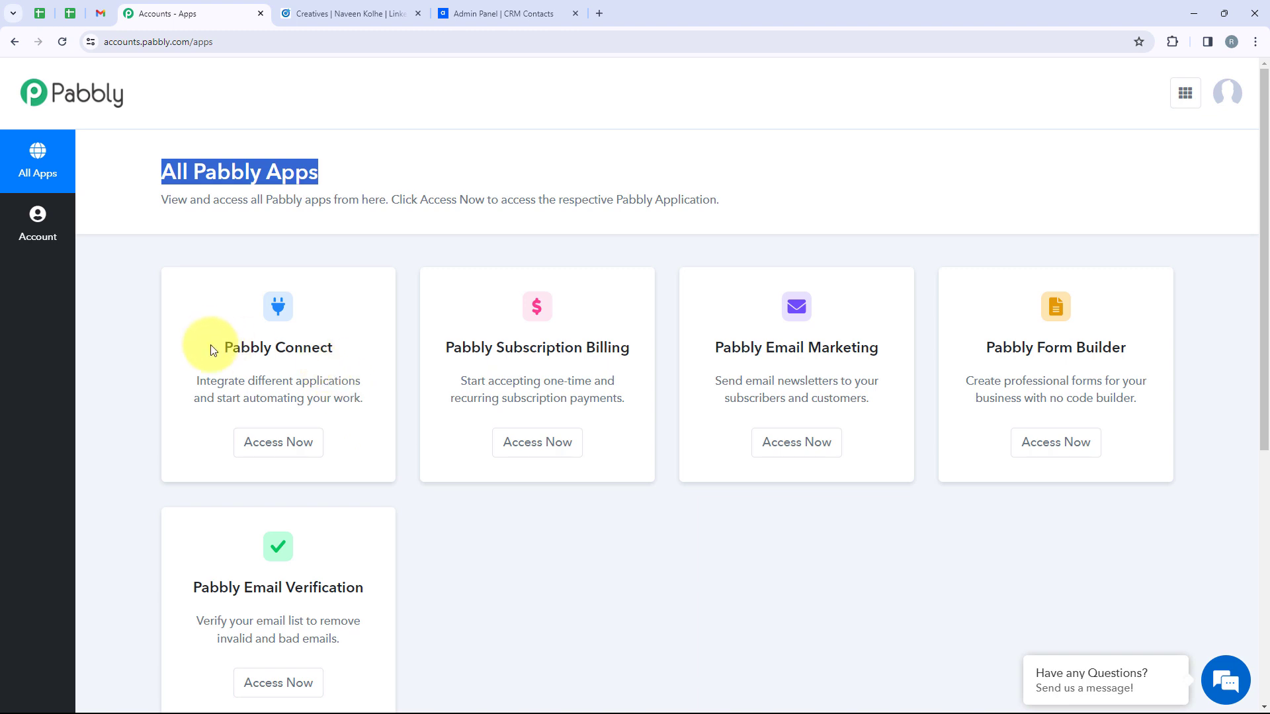
pyautogui.moveTo(224, 348); pyautogui.dragTo(339, 356)
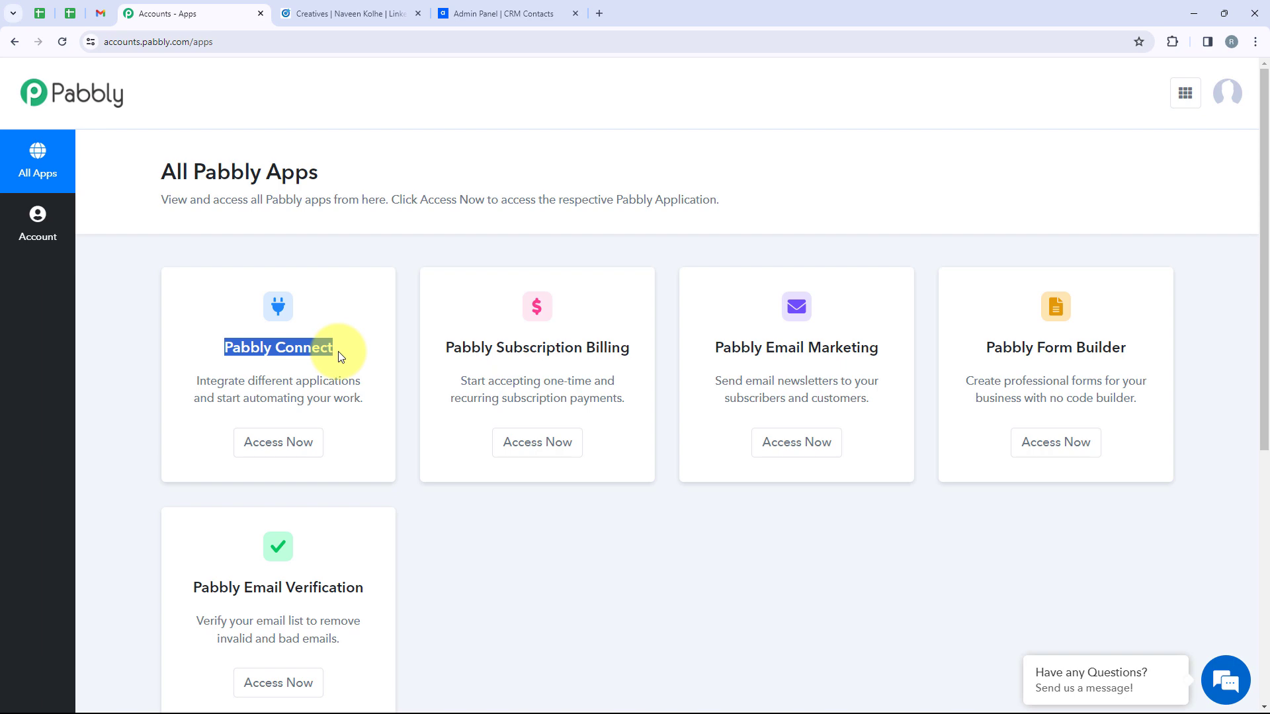
pyautogui.click(290, 448)
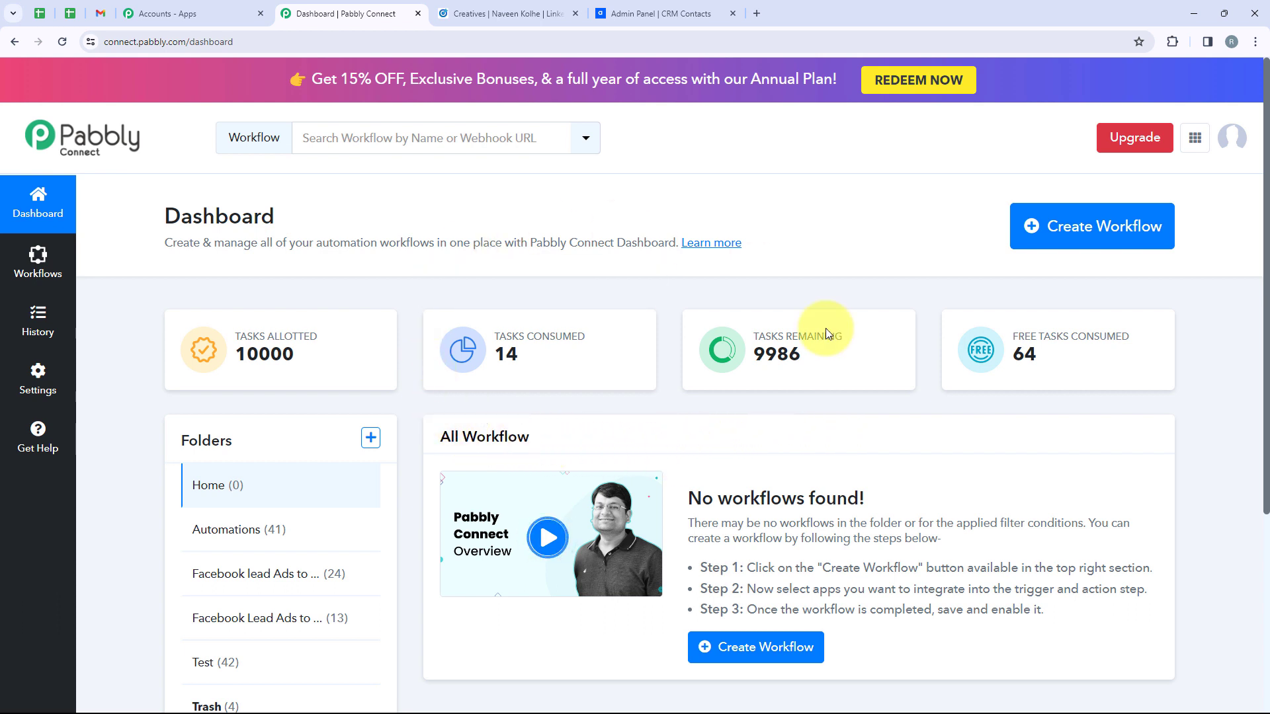
# Create the workflow 'How to Create Agiled Contact from LinkedIn Lead' under the Automations folder
pyautogui.click(1068, 246)
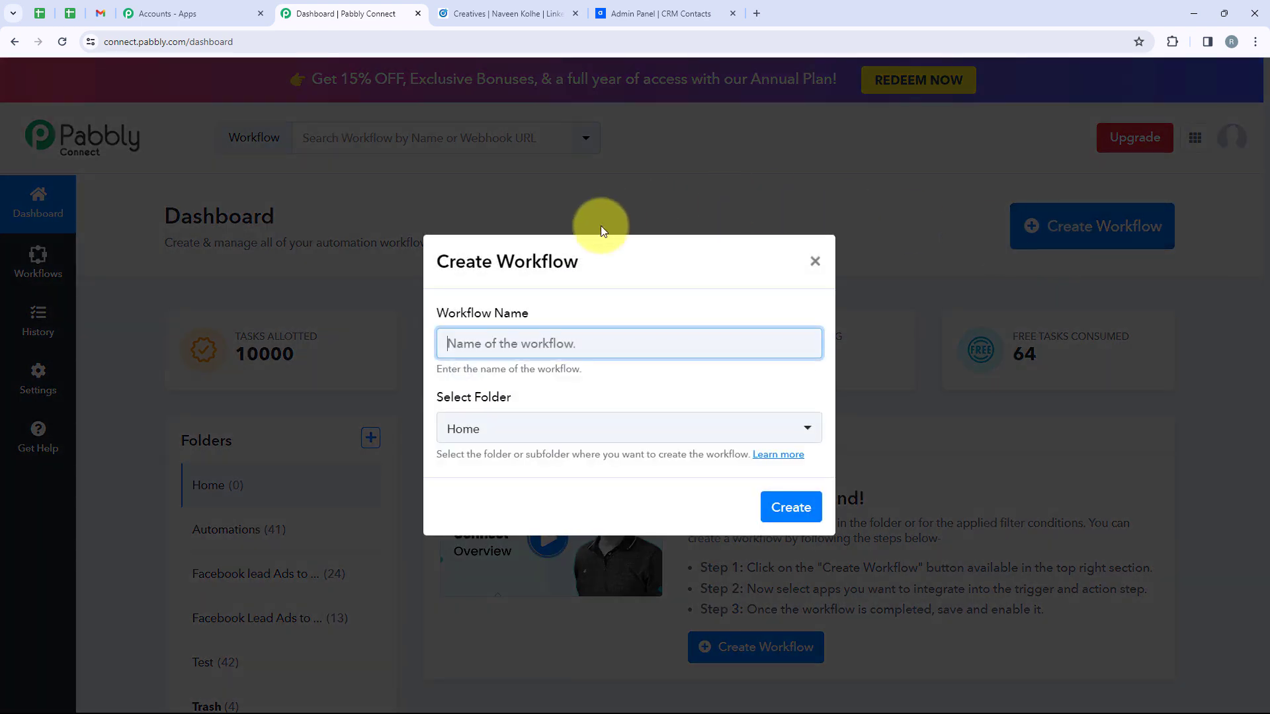
pyautogui.moveTo(530, 314); pyautogui.dragTo(442, 315)
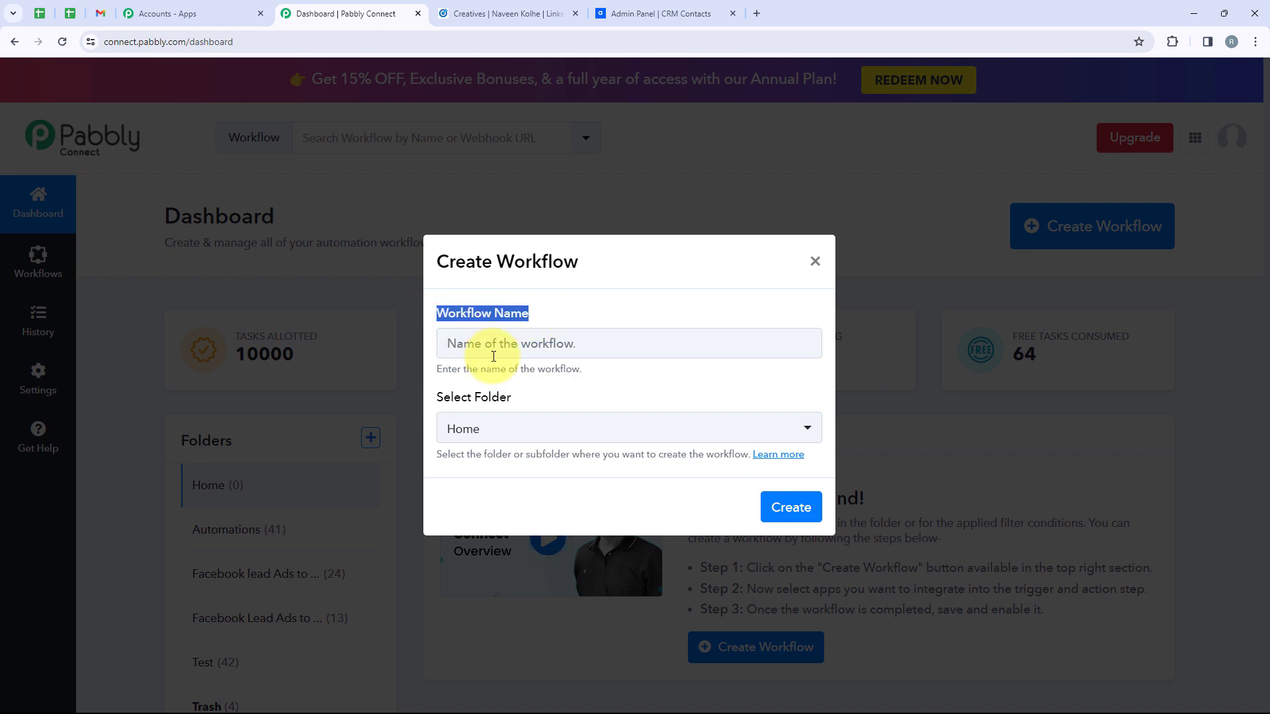
pyautogui.click(525, 403)
pyautogui.moveTo(446, 406); pyautogui.dragTo(438, 406)
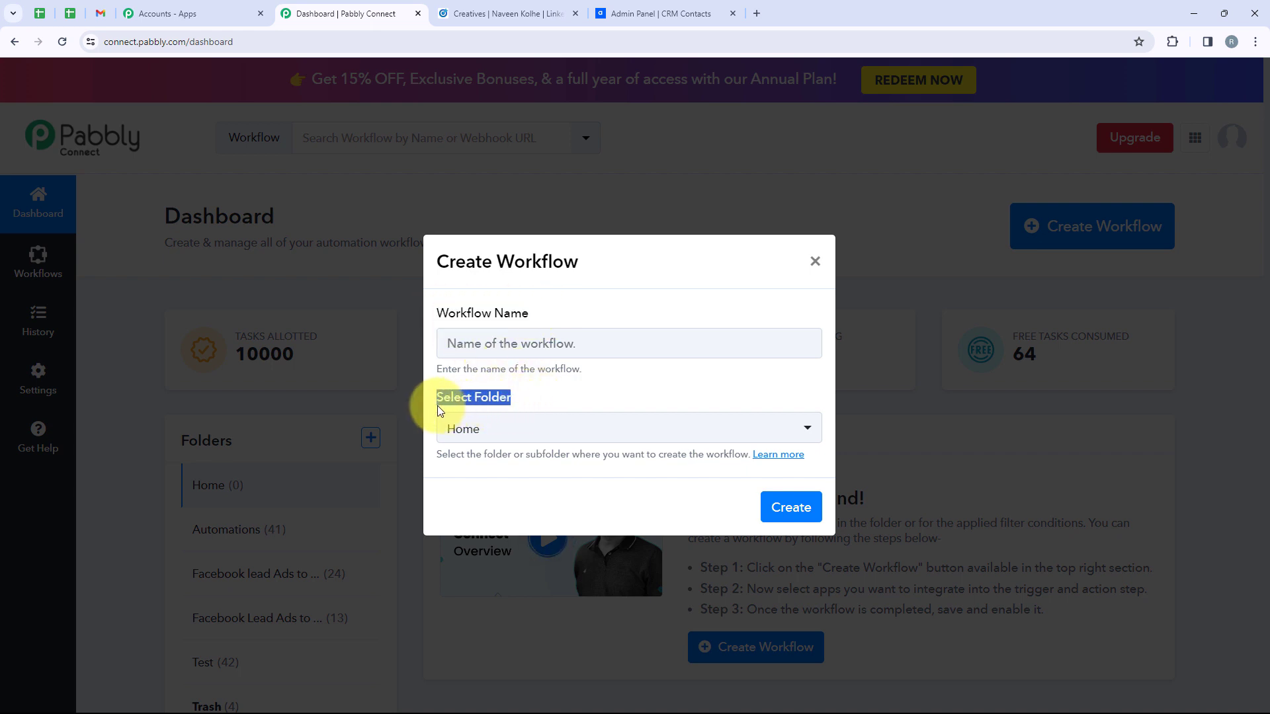
pyautogui.click(539, 427)
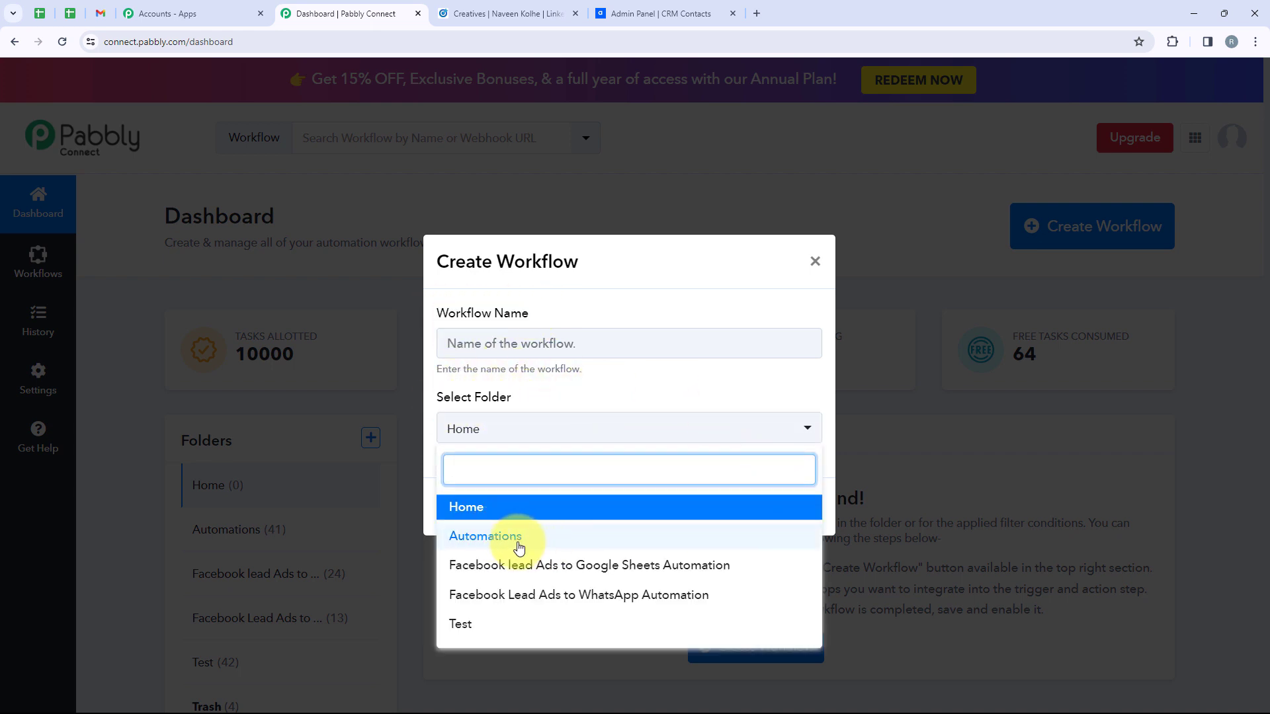
pyautogui.click(590, 537)
pyautogui.click(535, 337)
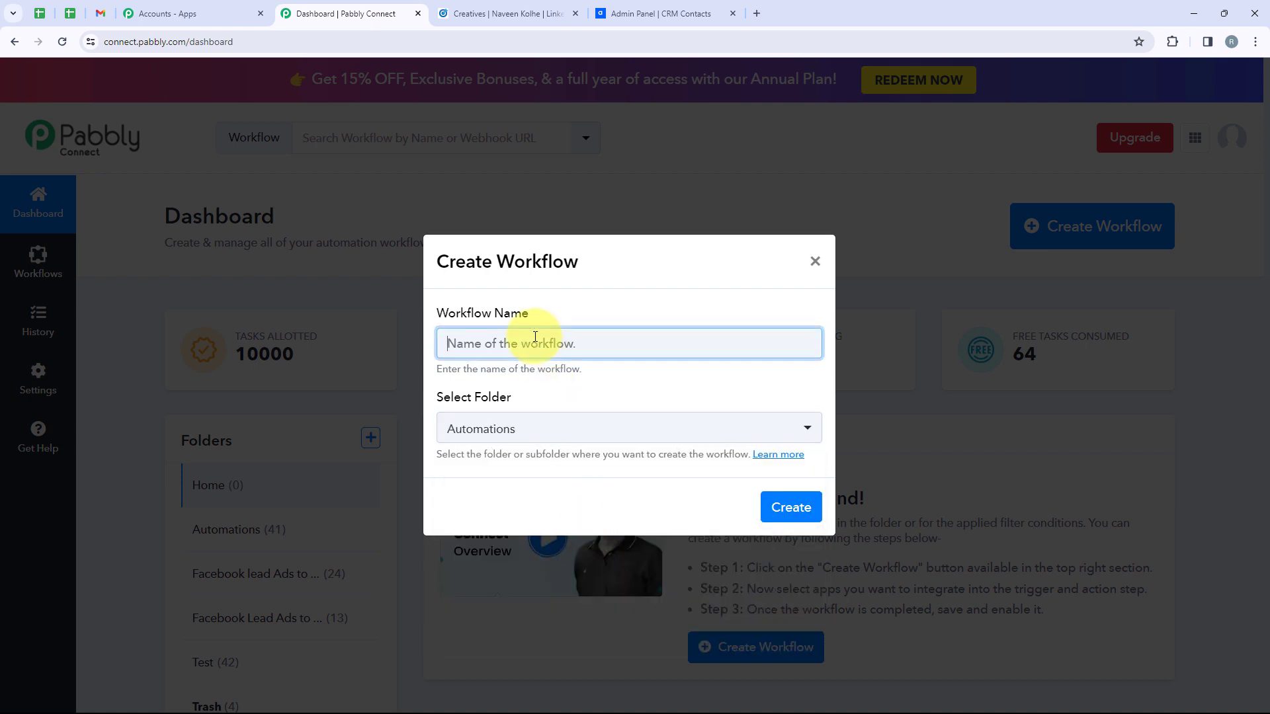
pyautogui.write('How to Create Agiled Contact from LinkedIn Lead')
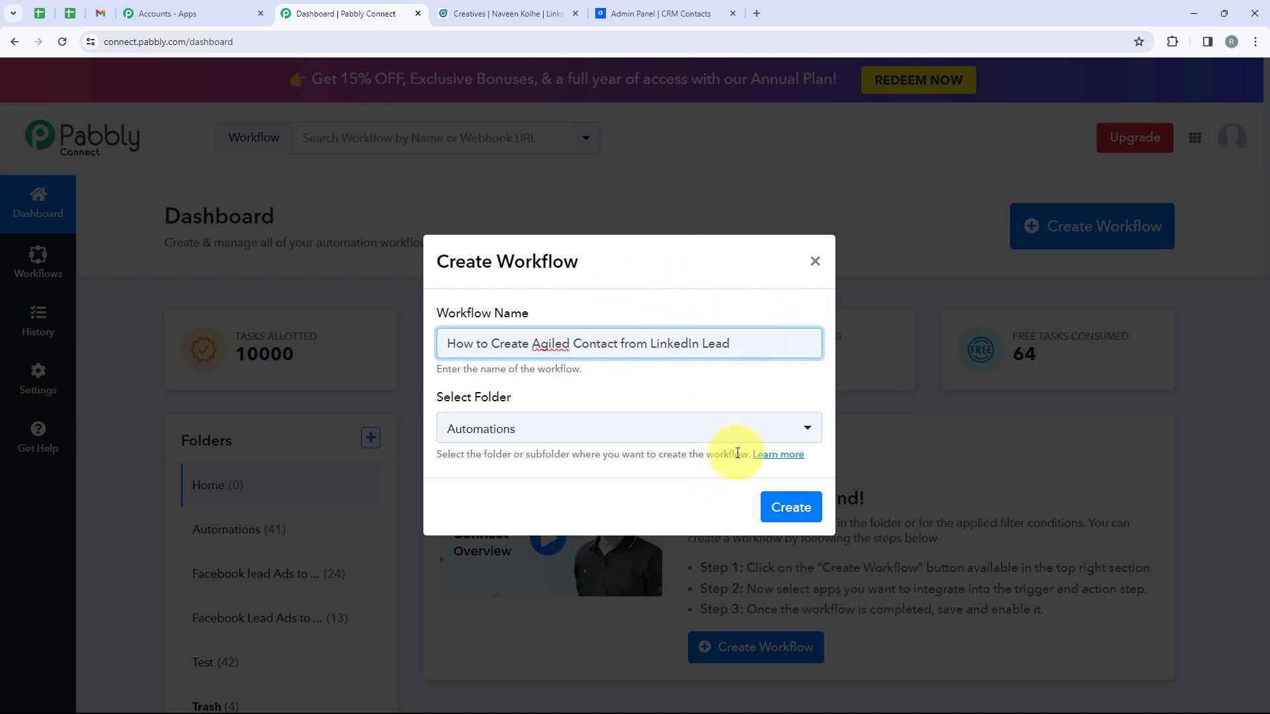
pyautogui.click(792, 507)
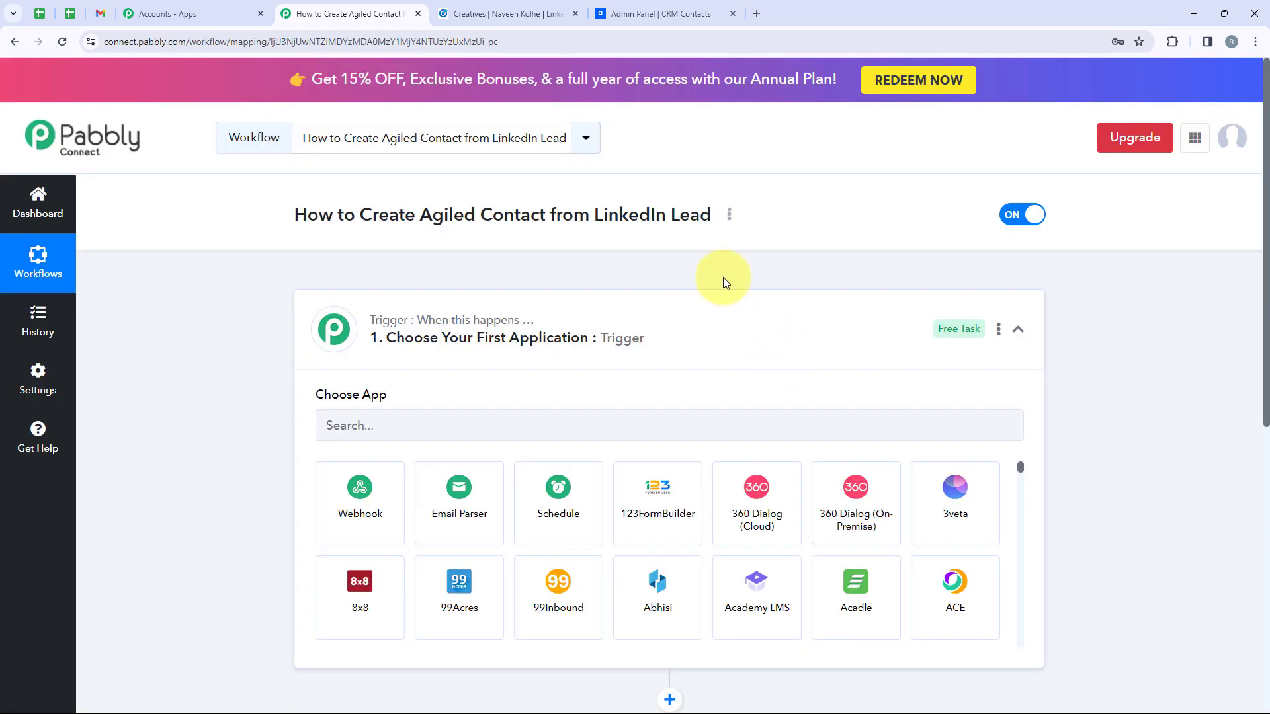
# Search 'Linke' and pick LinkedIn Lead Gen Forms as the trigger app
pyautogui.click(806, 348)
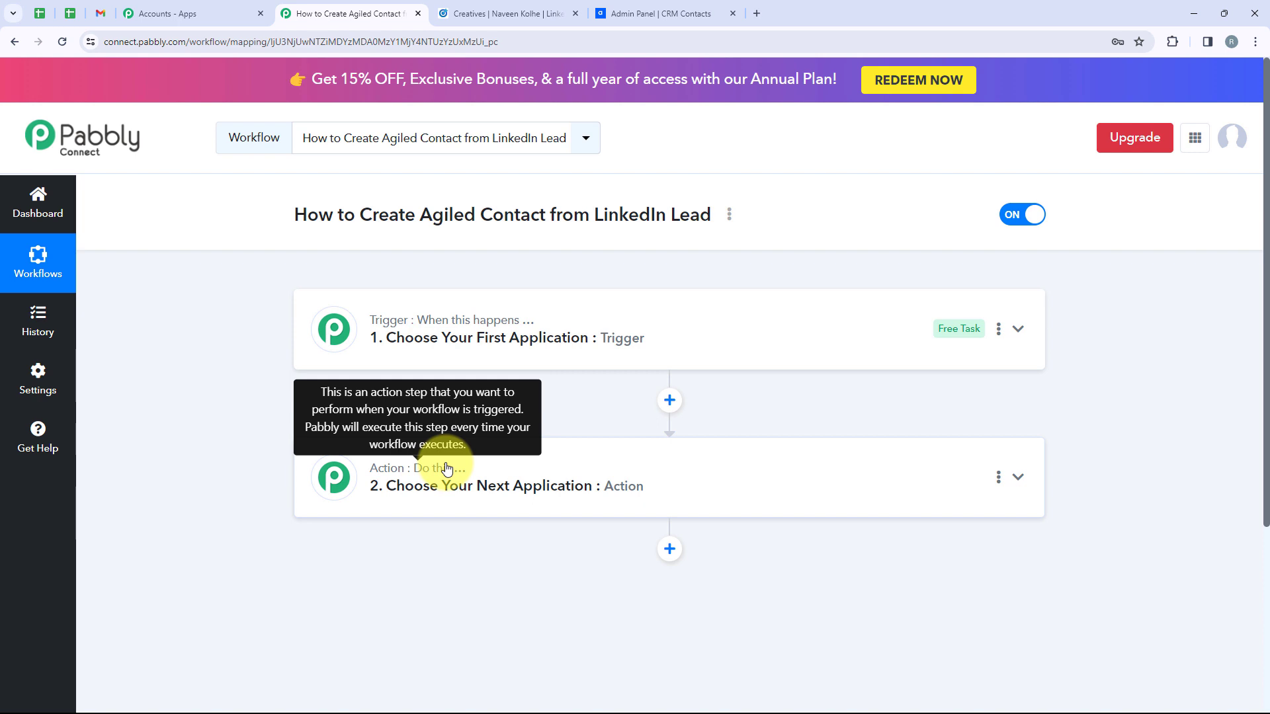
pyautogui.click(482, 351)
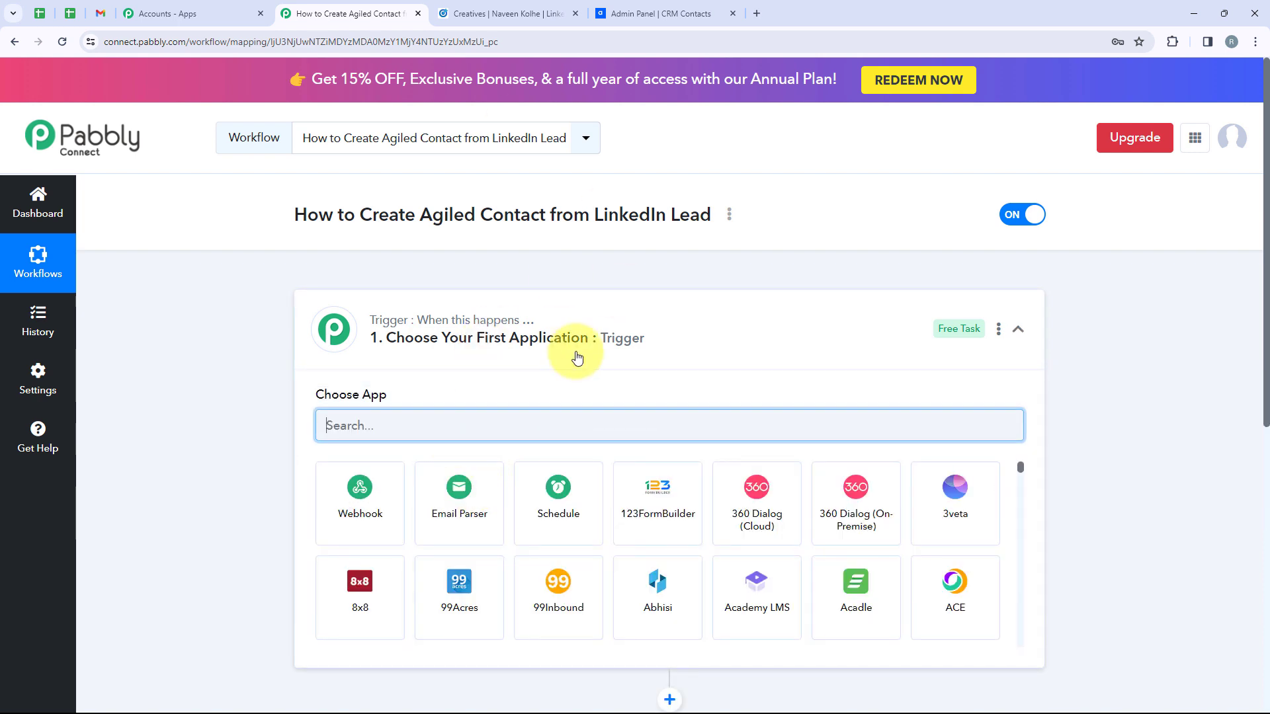
pyautogui.write('Link')
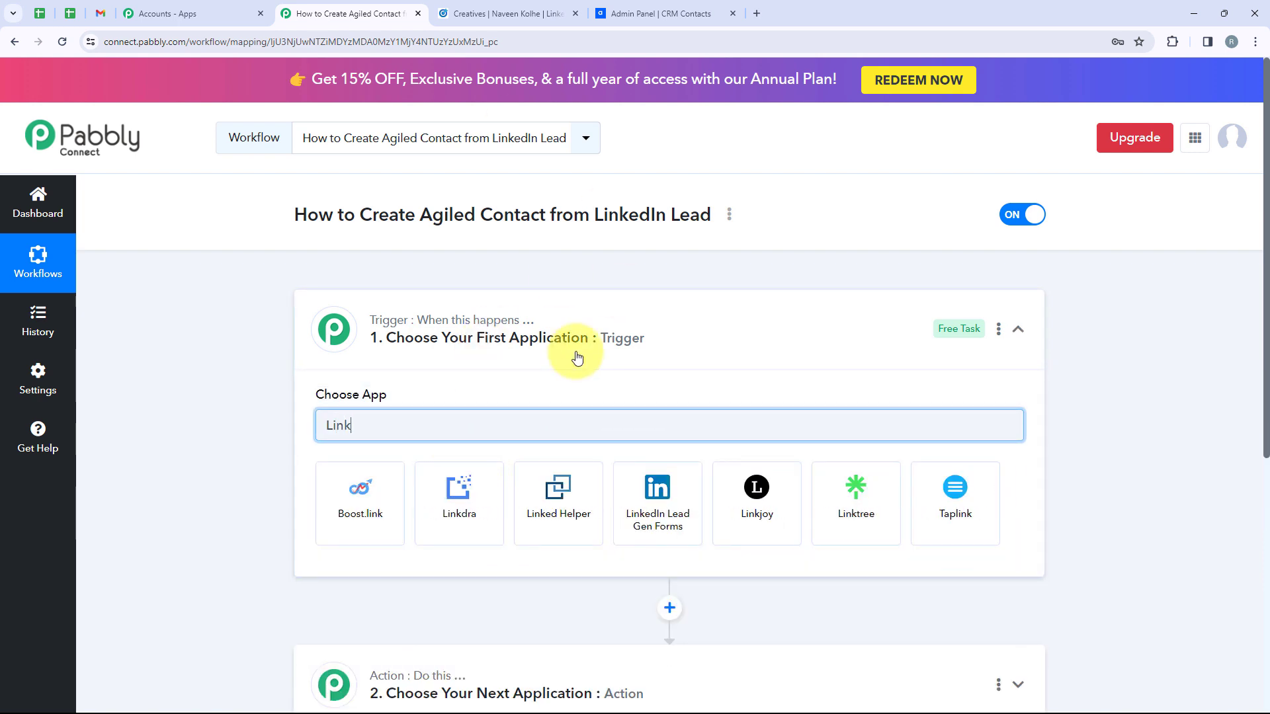
pyautogui.write('e')
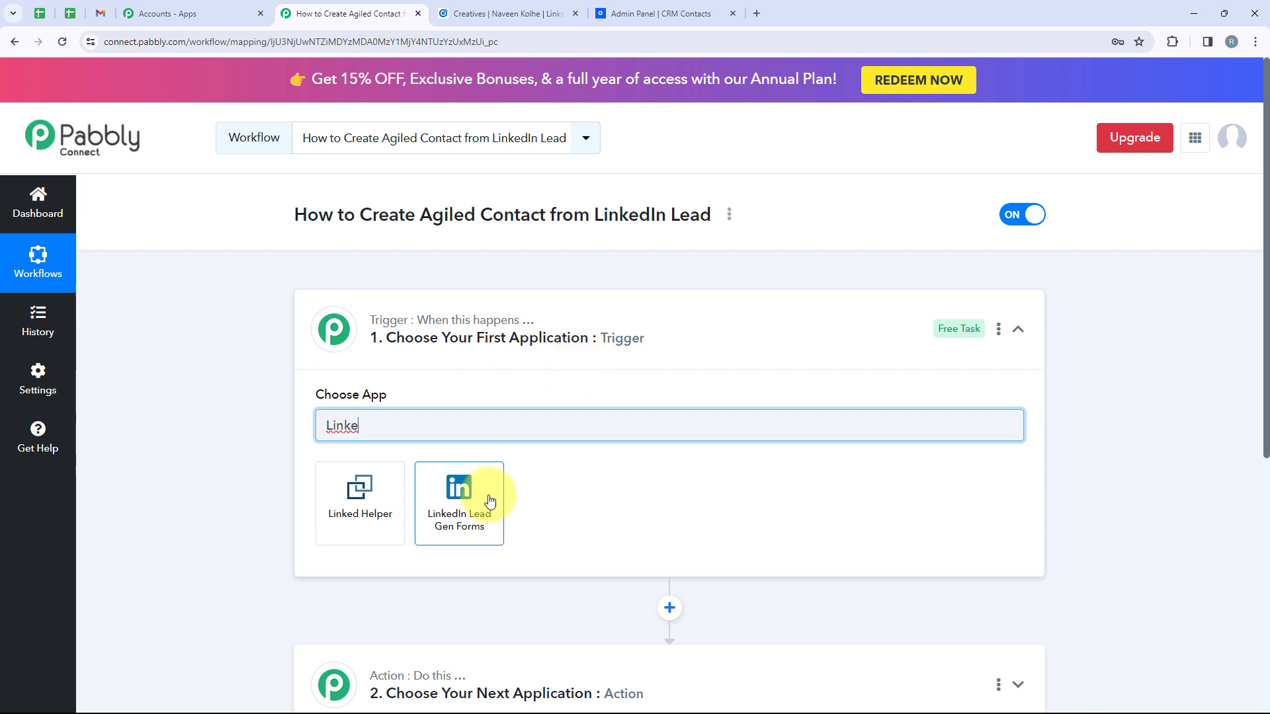
pyautogui.click(478, 495)
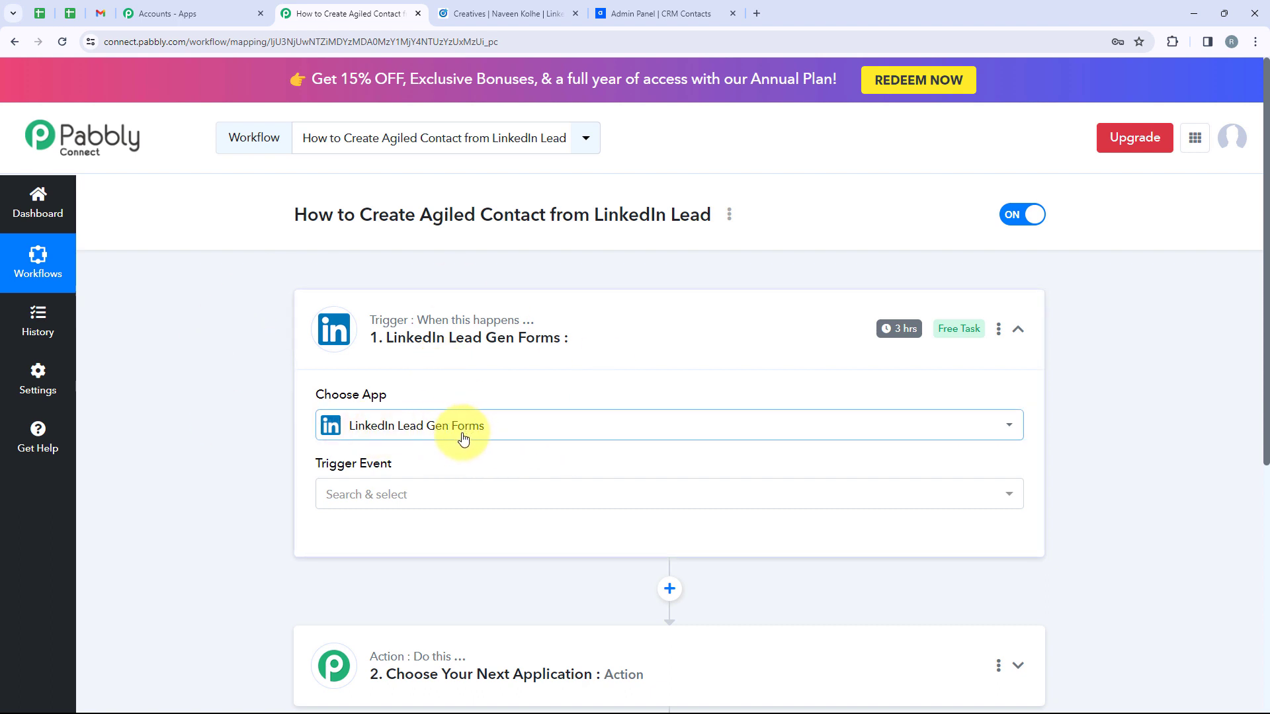
pyautogui.scroll(-2, 647, 429)
# Set the trigger event to New Lead Gen Form Response and authorize a new LinkedIn Lead Gen Forms connection
pyautogui.click(378, 348)
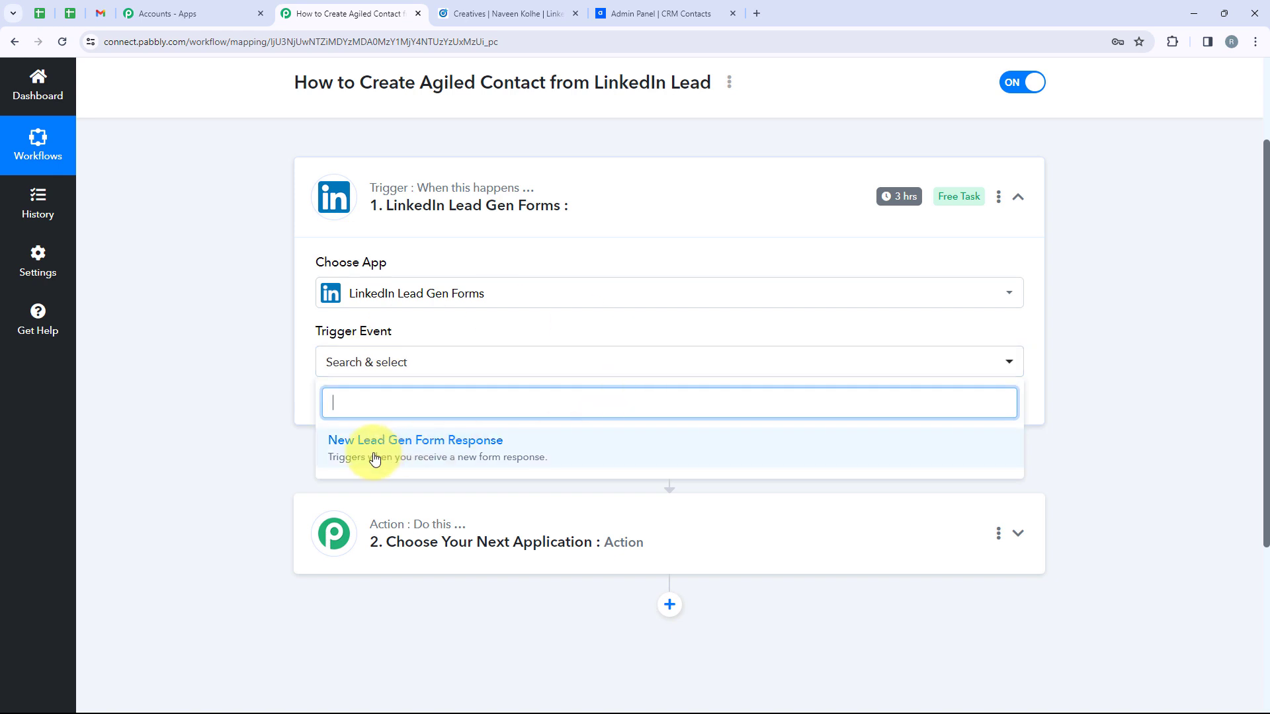
pyautogui.click(452, 441)
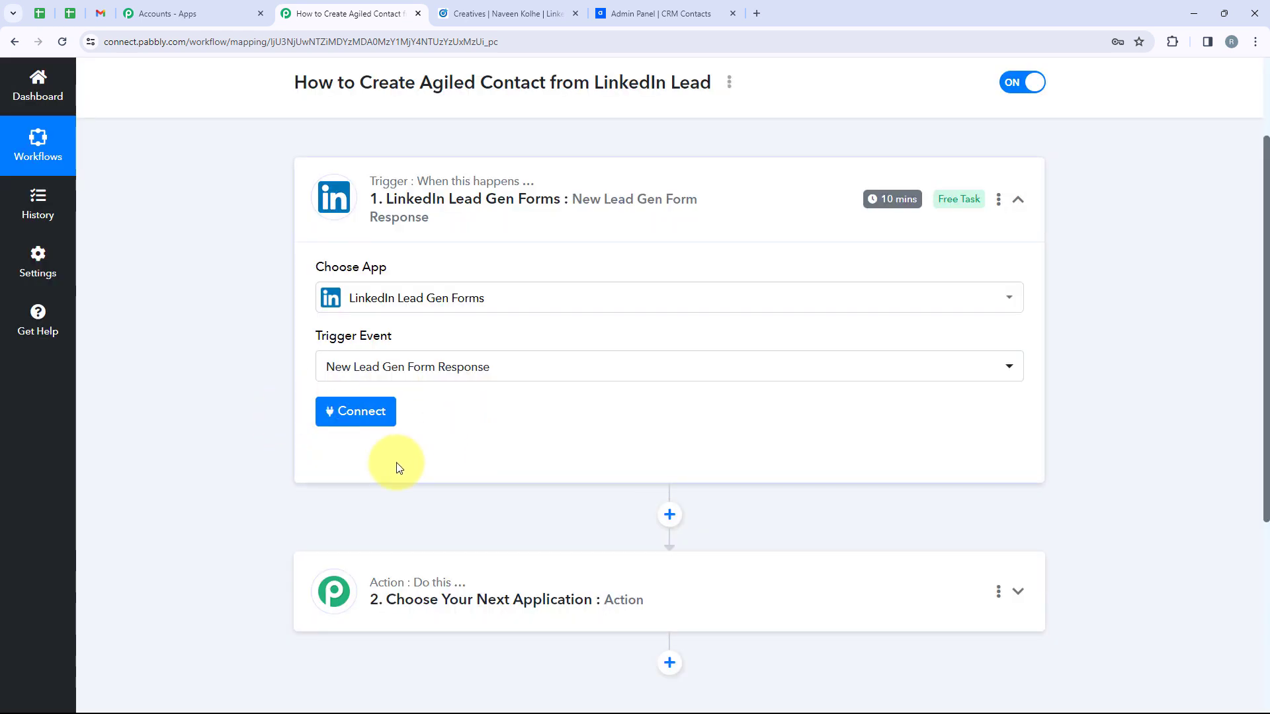
pyautogui.click(354, 420)
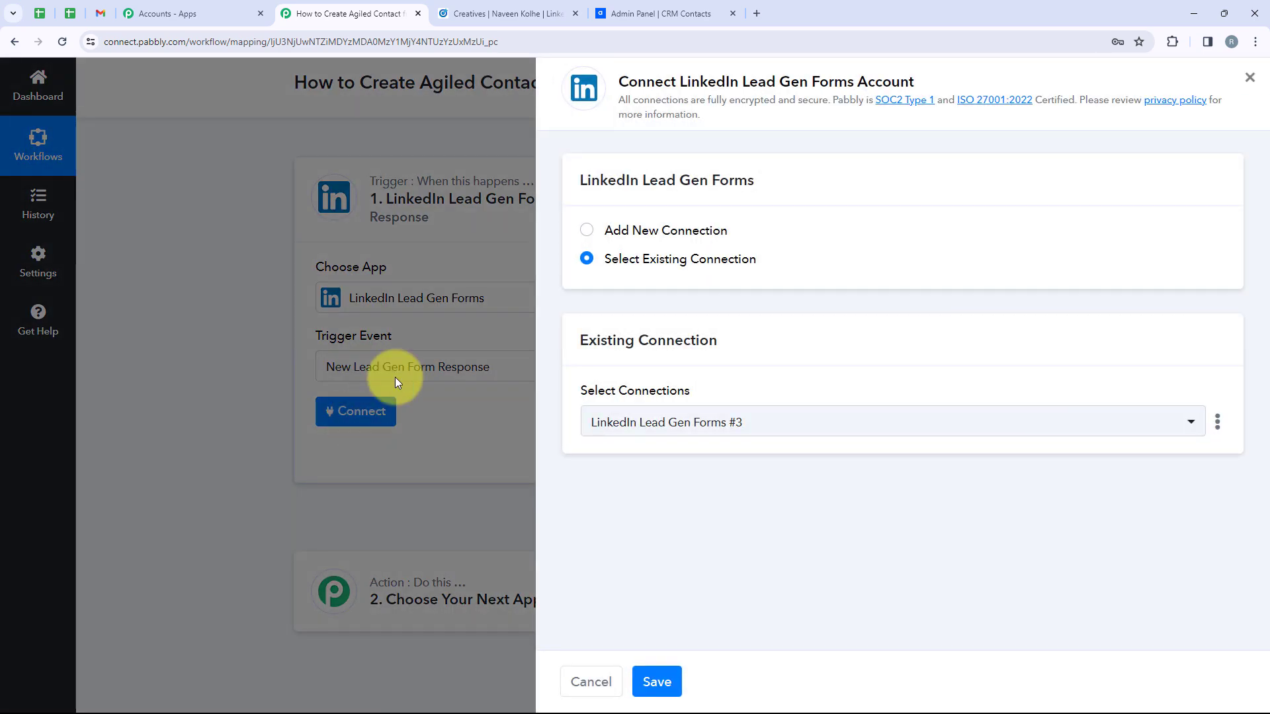
pyautogui.moveTo(734, 227); pyautogui.dragTo(602, 232)
pyautogui.moveTo(760, 267); pyautogui.dragTo(602, 267)
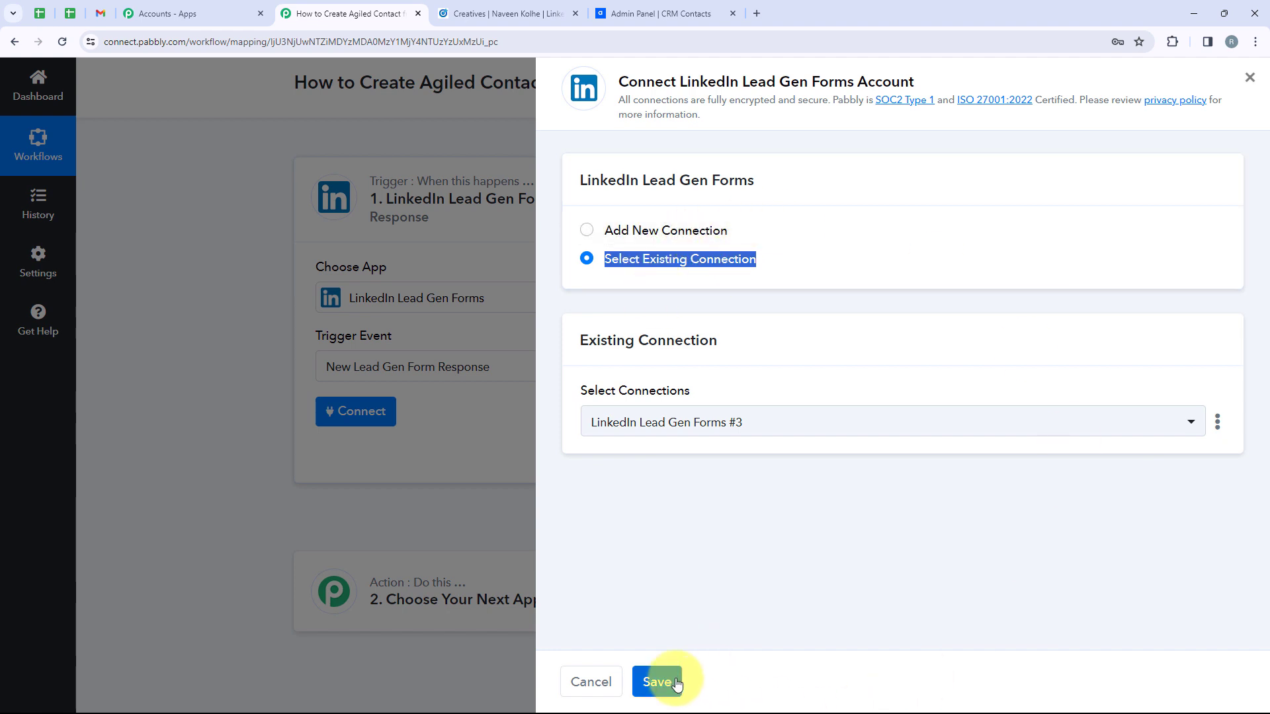
pyautogui.click(672, 230)
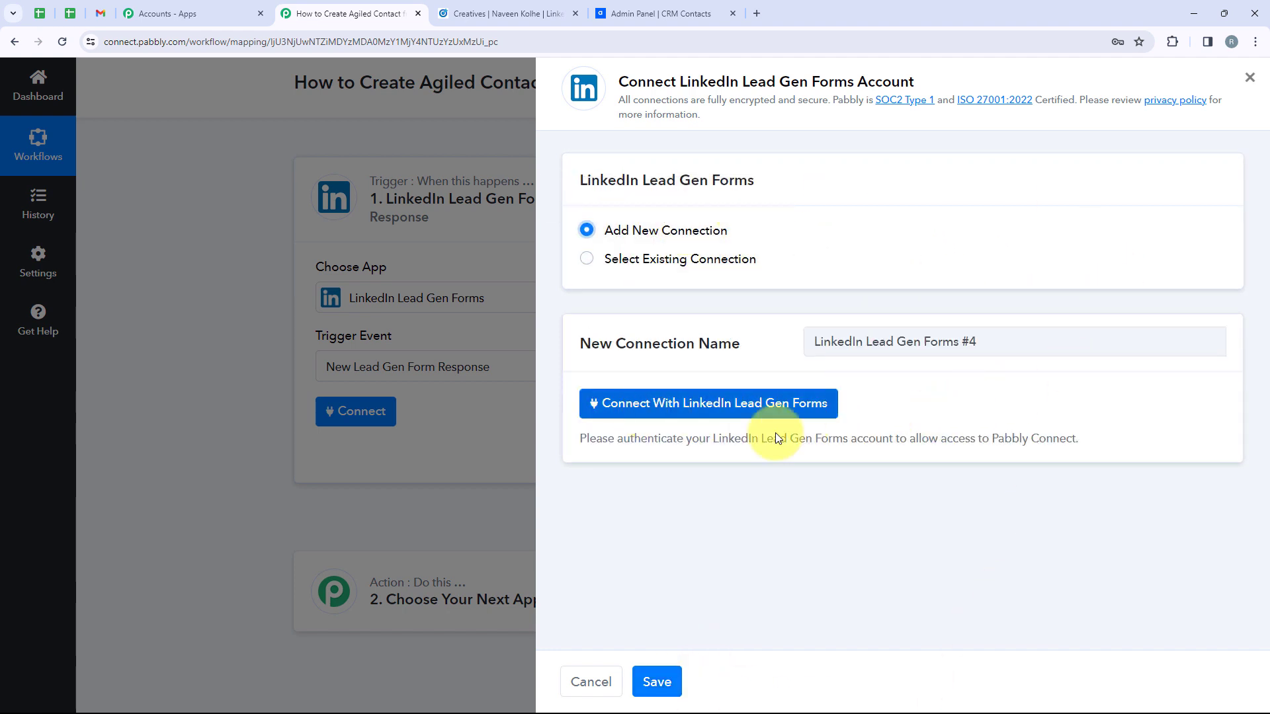
pyautogui.click(759, 419)
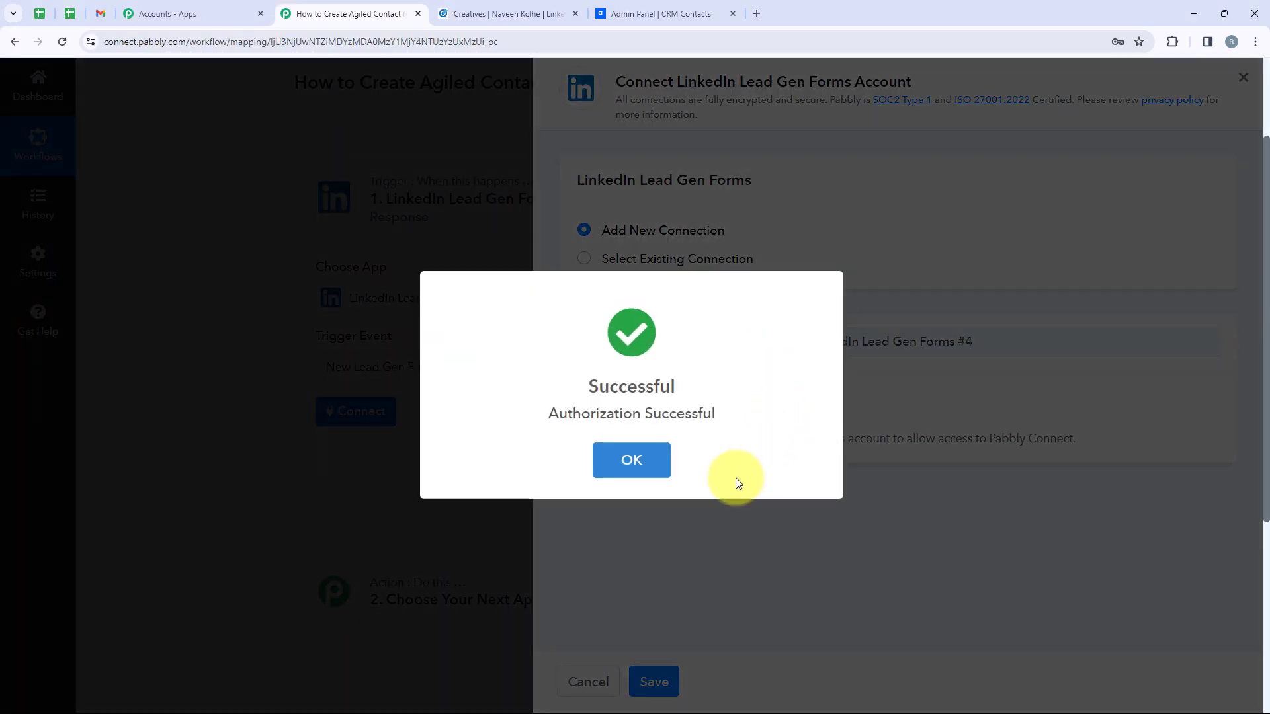
pyautogui.click(629, 459)
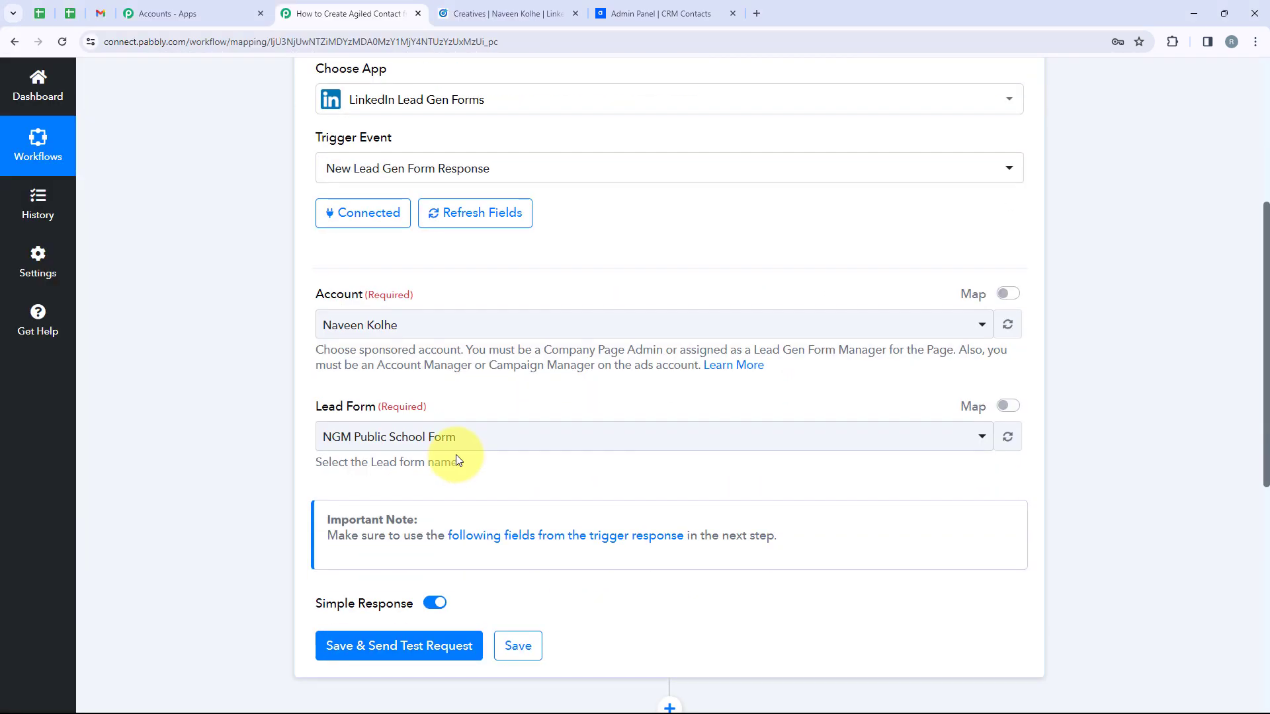
# Keep the current ad account, choose Sample LeadGen Form as the lead form, then go to Campaign Manager
pyautogui.scroll(3, 460, 276)
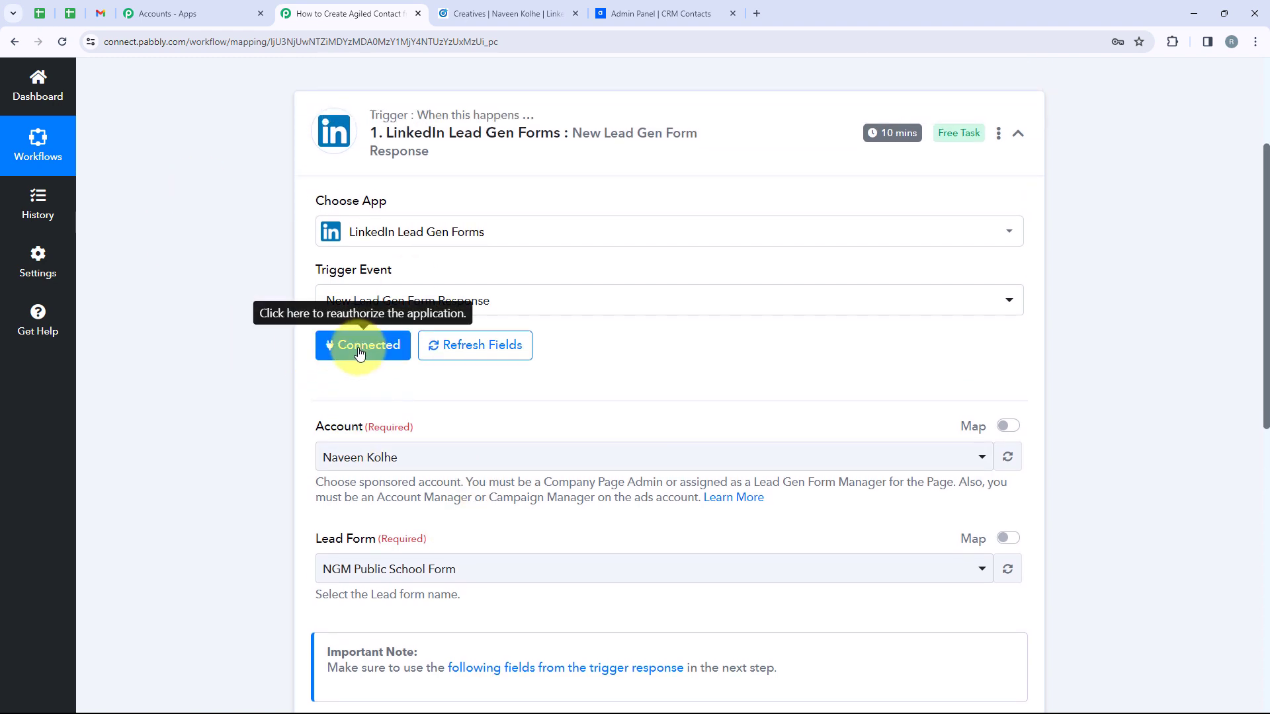
pyautogui.scroll(-3, 357, 347)
pyautogui.moveTo(315, 295); pyautogui.dragTo(362, 295)
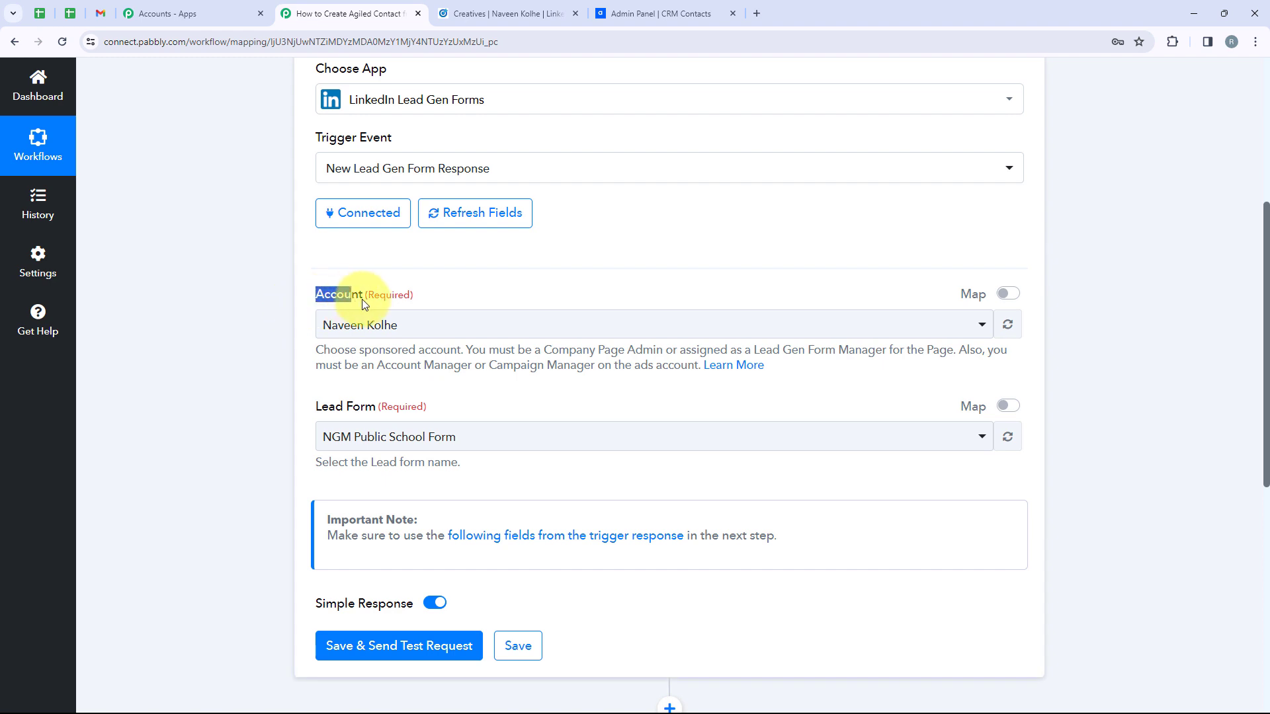
pyautogui.moveTo(316, 406); pyautogui.dragTo(377, 404)
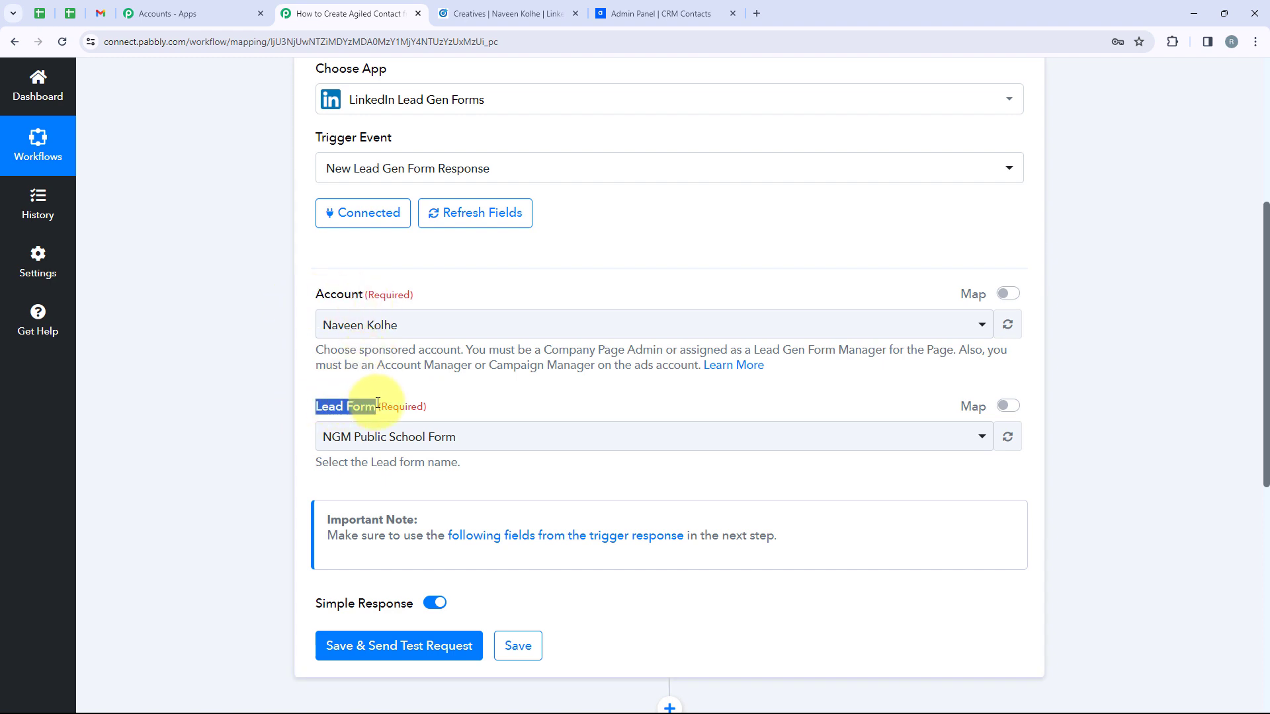
pyautogui.click(438, 329)
pyautogui.click(397, 405)
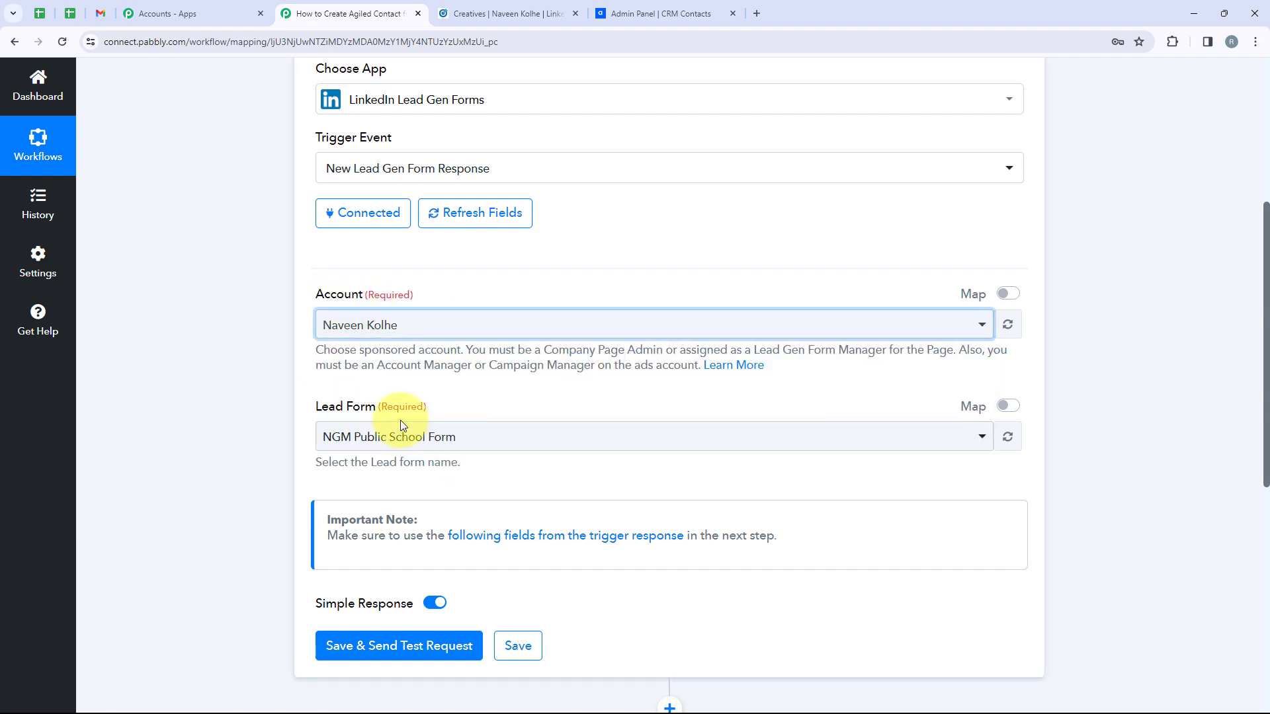
pyautogui.click(370, 435)
pyautogui.scroll(-1, 436, 372)
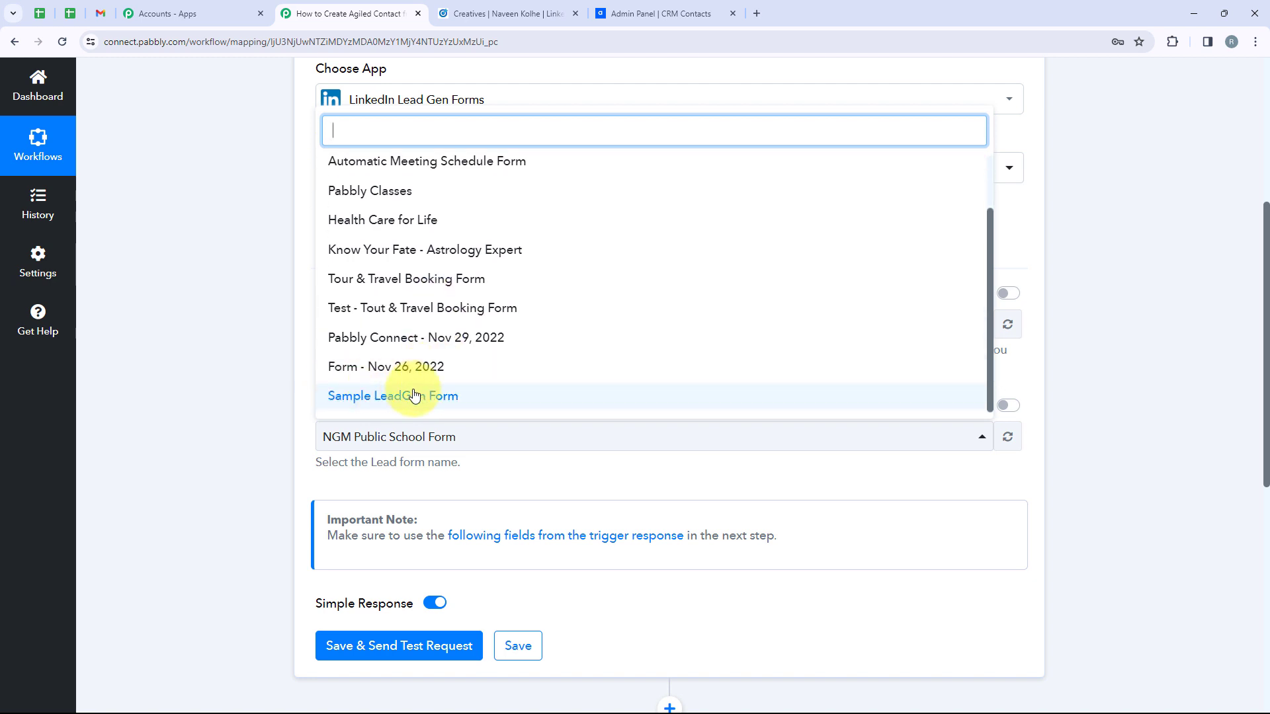
pyautogui.click(414, 395)
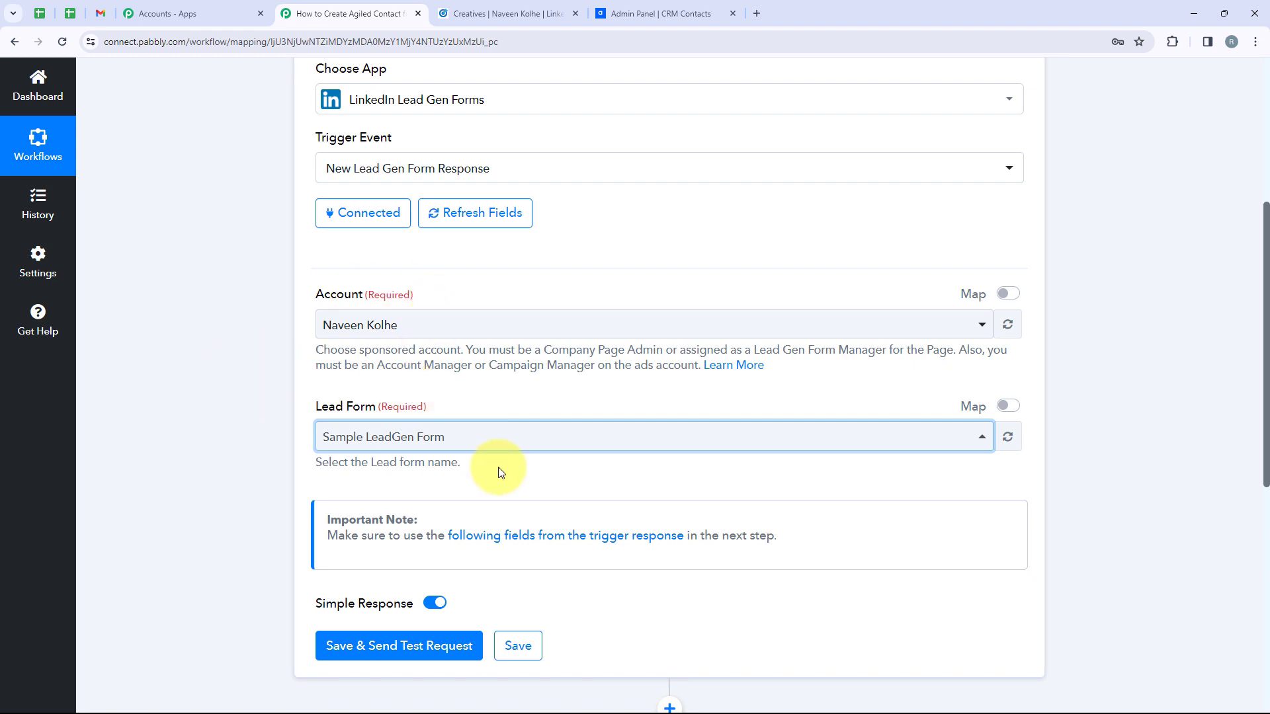
pyautogui.hotkey('ctrl', 'Tab')
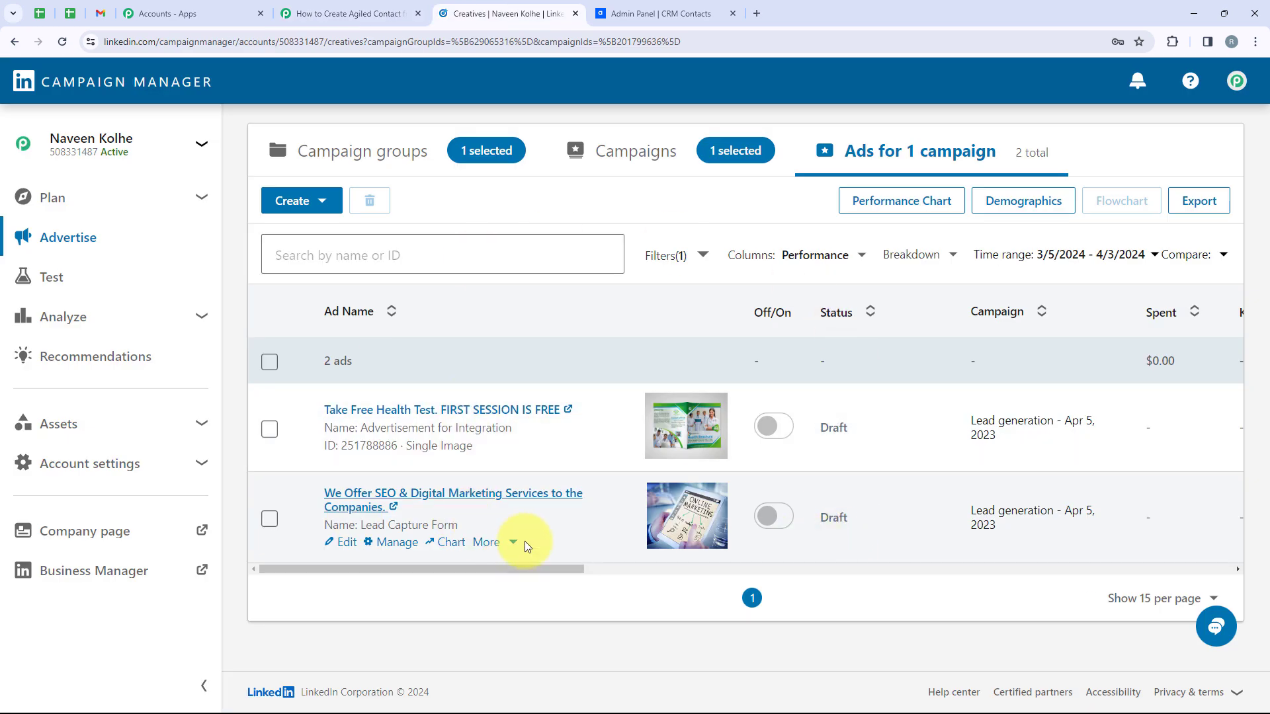
# Open the 'We Offer SEO & Digital Marketing Services' ad as its promoted LinkedIn post
pyautogui.click(837, 313)
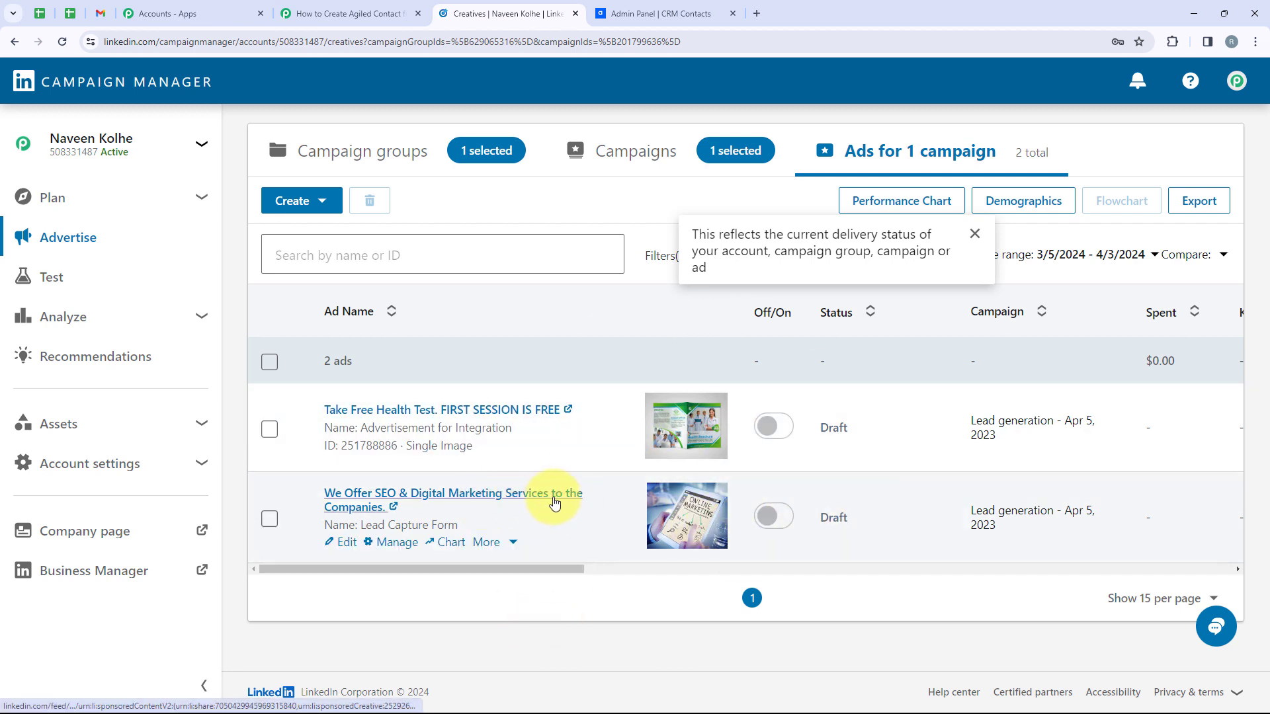
pyautogui.click(534, 496)
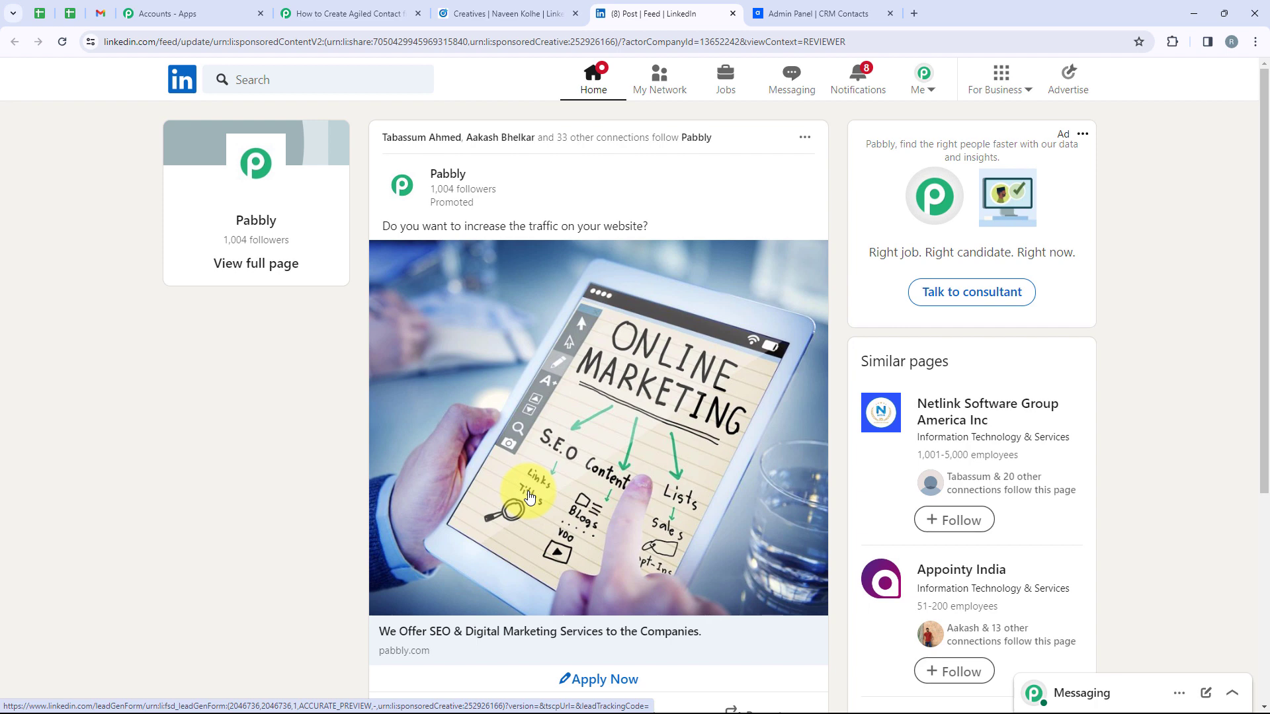
# Open the post's lead form and enter a test email address and phone number
pyautogui.scroll(-1, 529, 496)
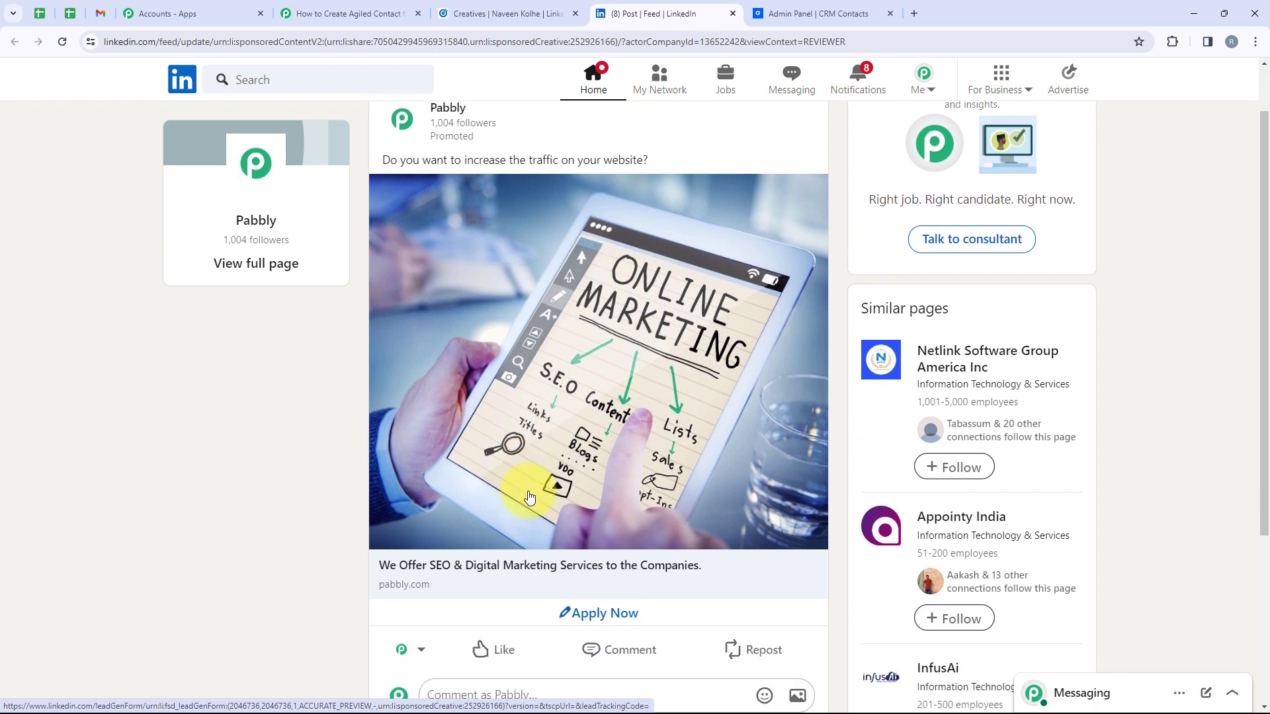
pyautogui.click(595, 615)
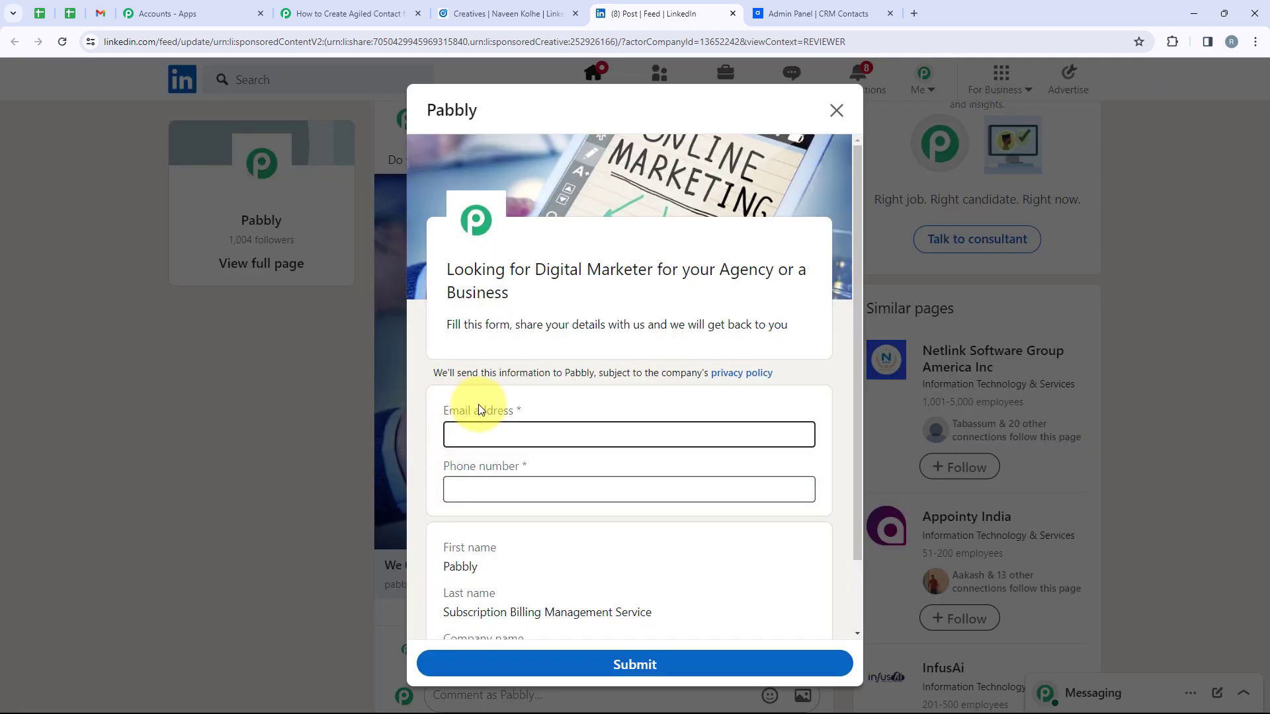
pyautogui.click(518, 430)
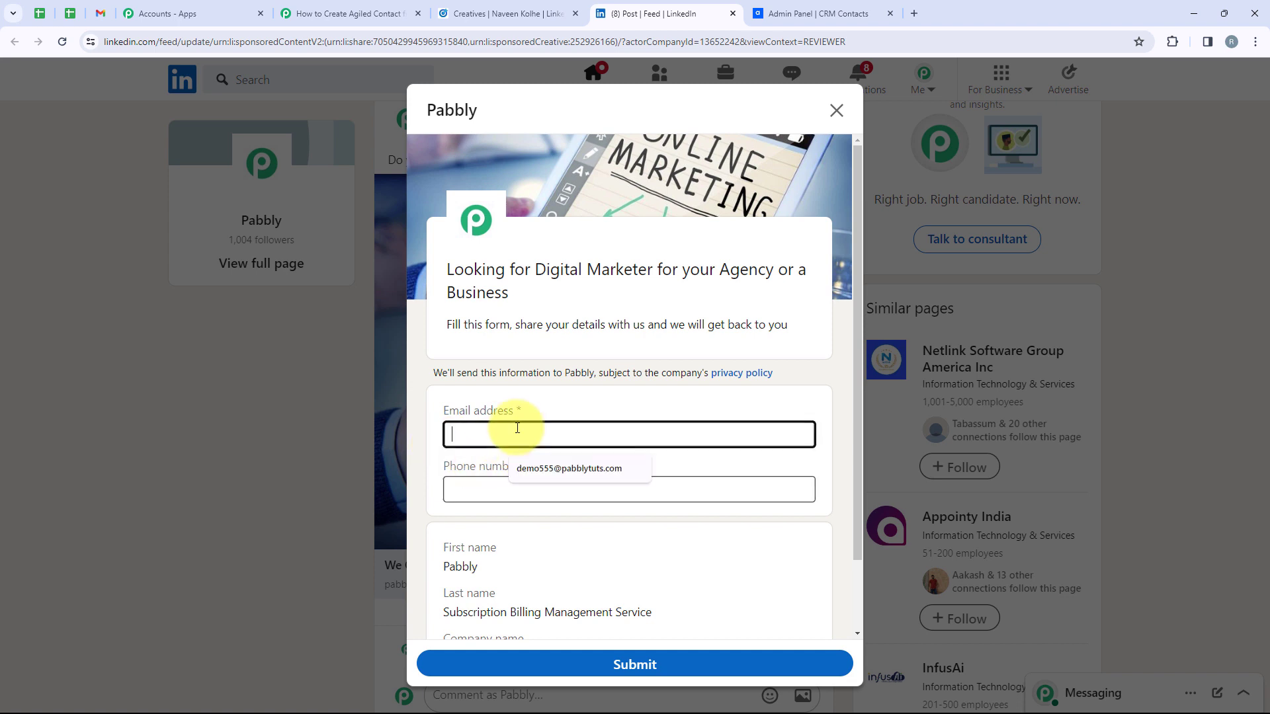
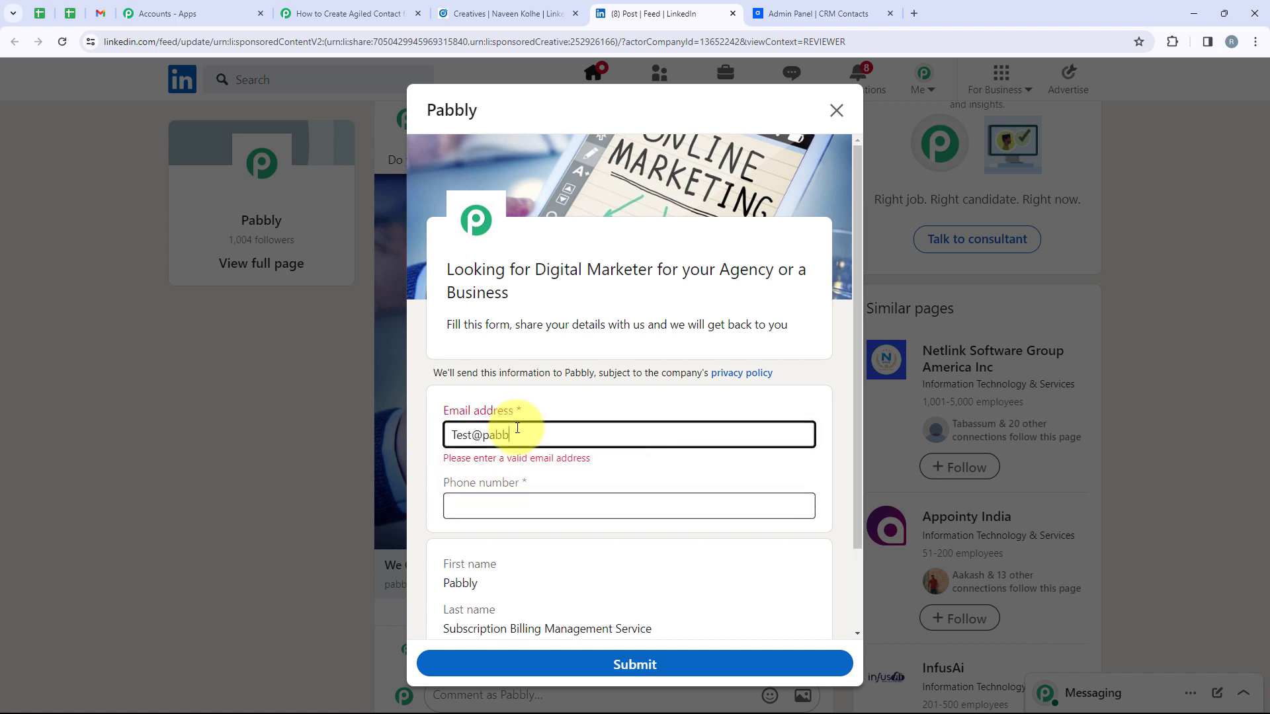
pyautogui.click(463, 489)
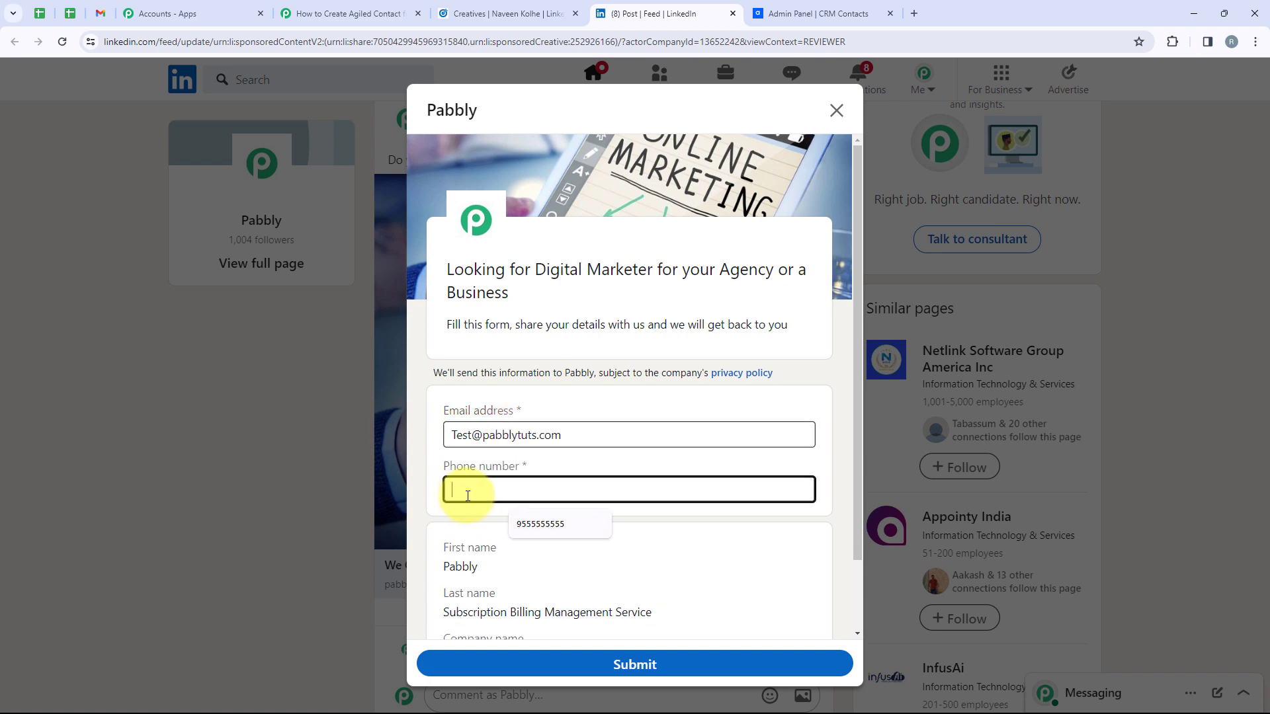
pyautogui.write('95558888888')
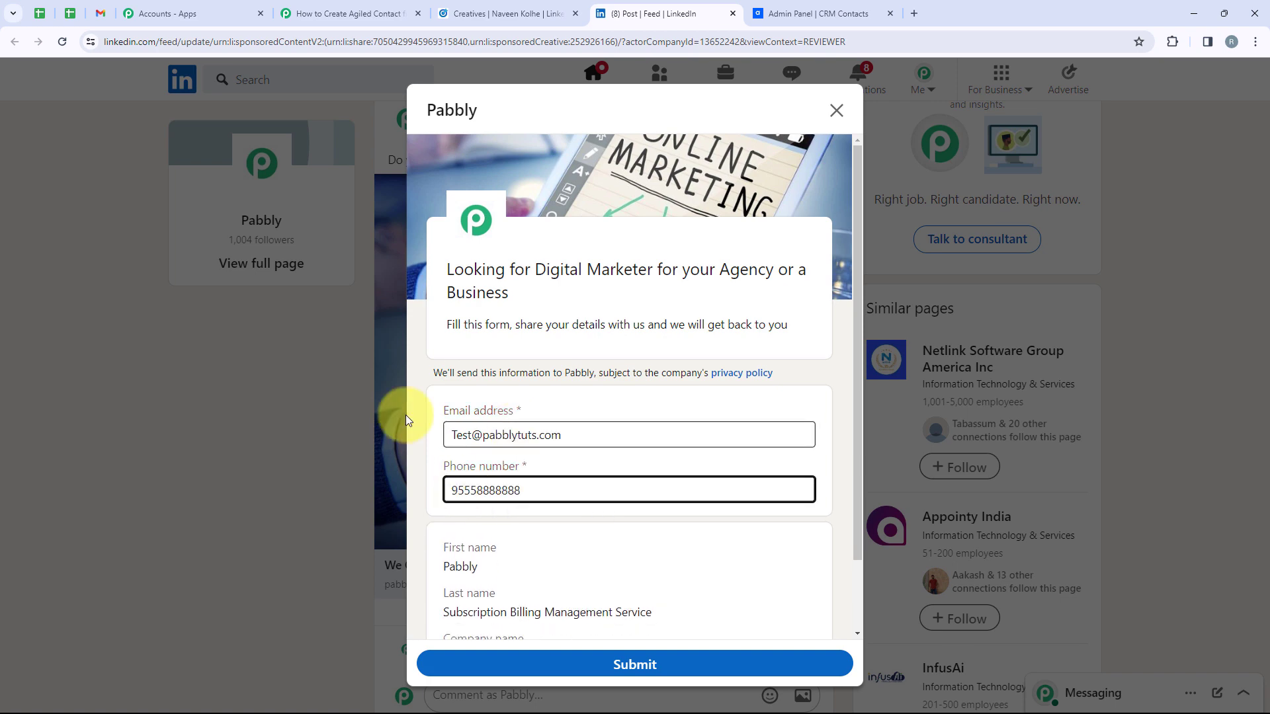
# Review the prefilled first and last name and submit the test lead to Pabbly
pyautogui.scroll(-1, 430, 397)
pyautogui.scroll(-1, 547, 437)
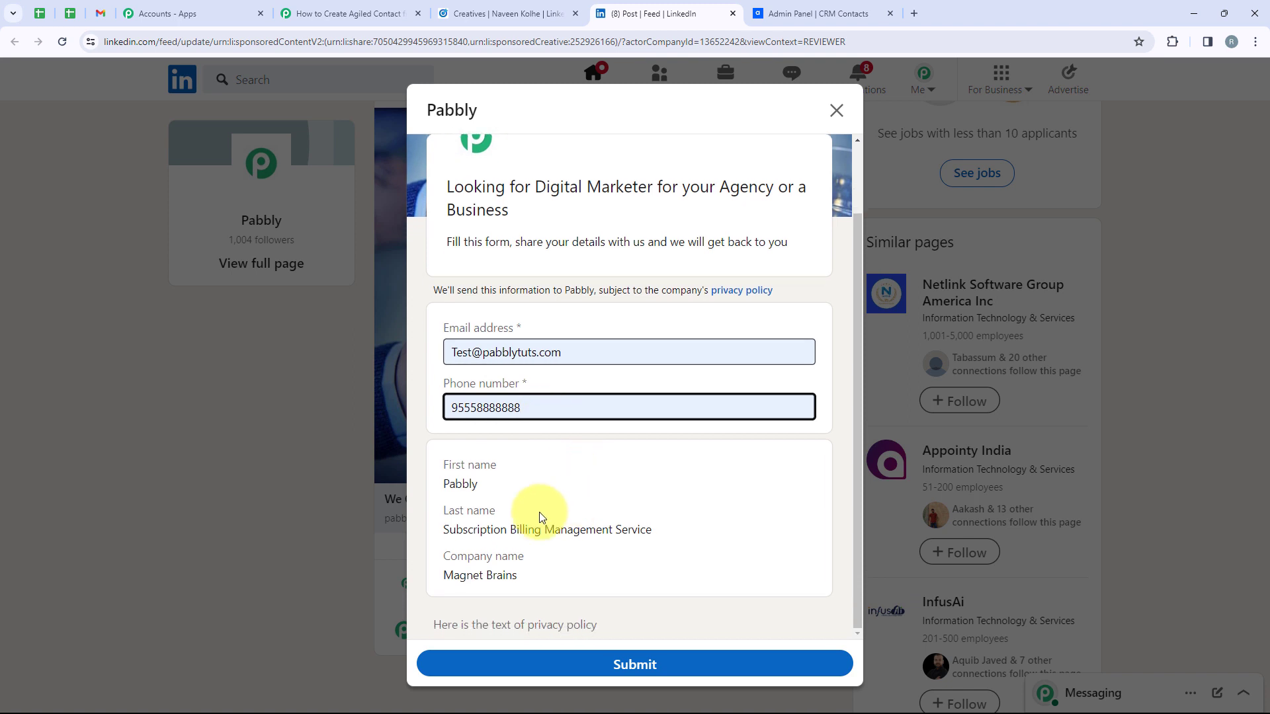
pyautogui.moveTo(518, 468); pyautogui.dragTo(442, 470)
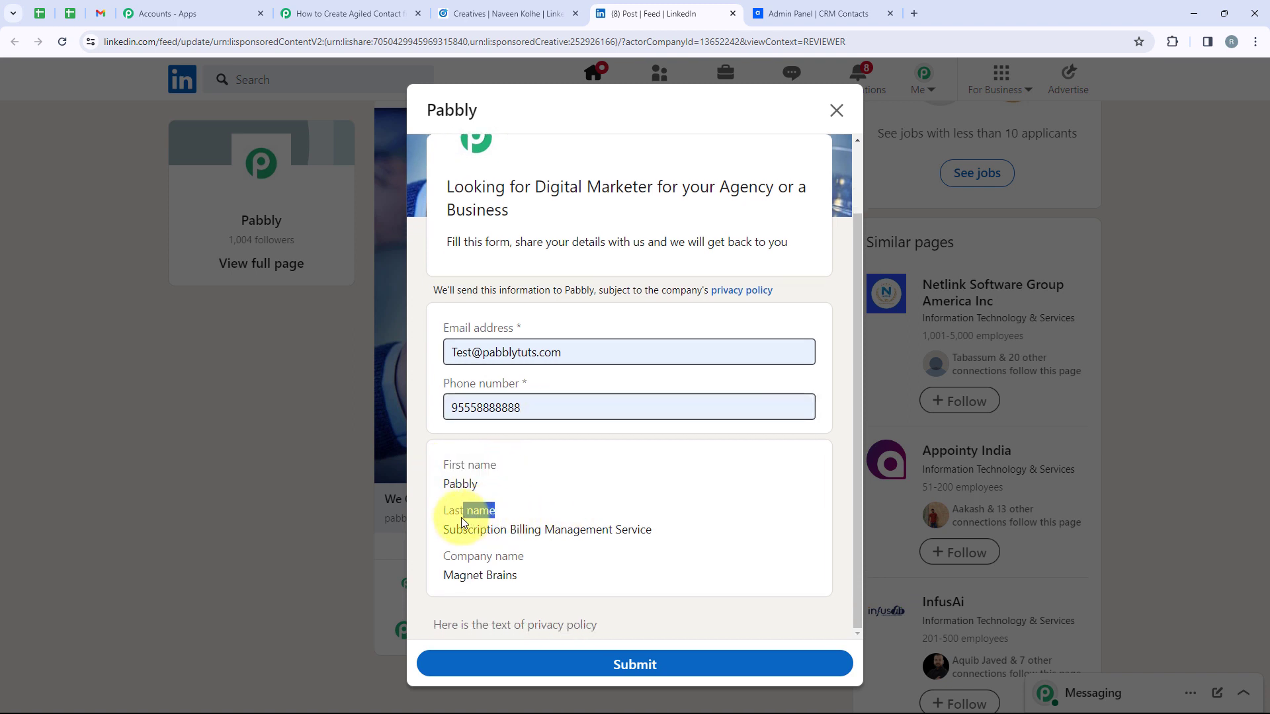
pyautogui.click(532, 581)
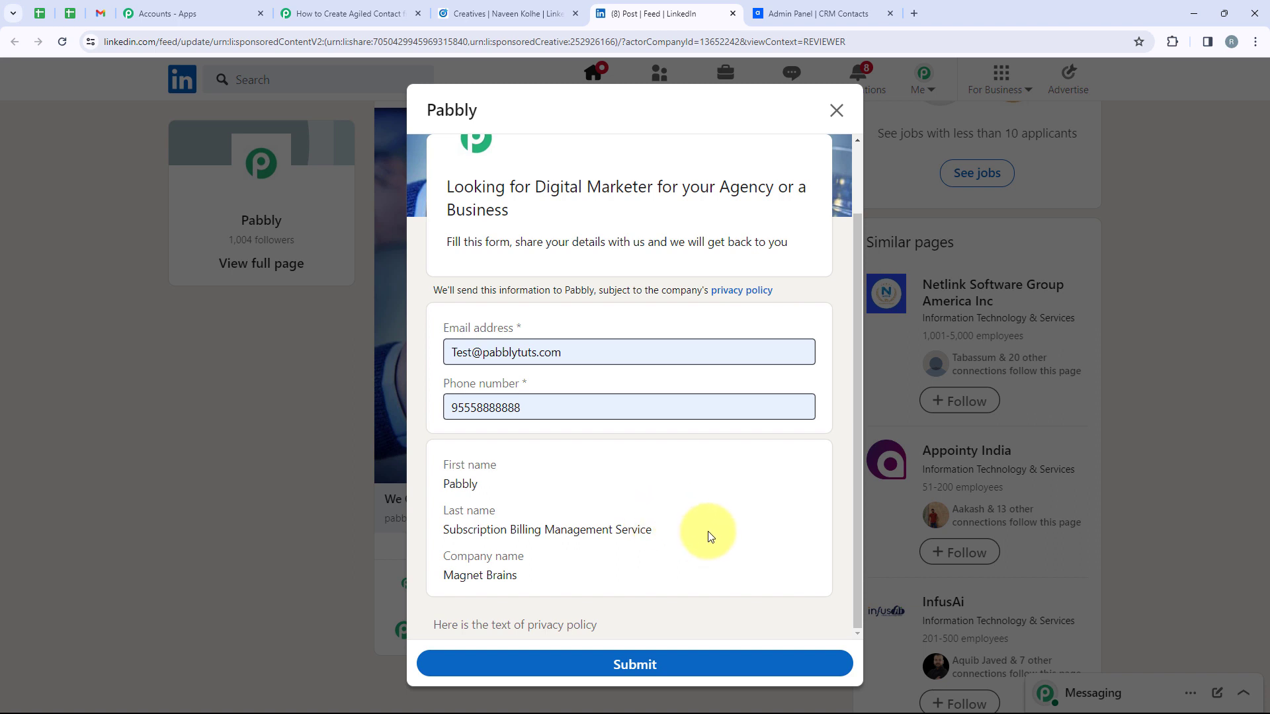
pyautogui.moveTo(708, 531); pyautogui.dragTo(394, 470)
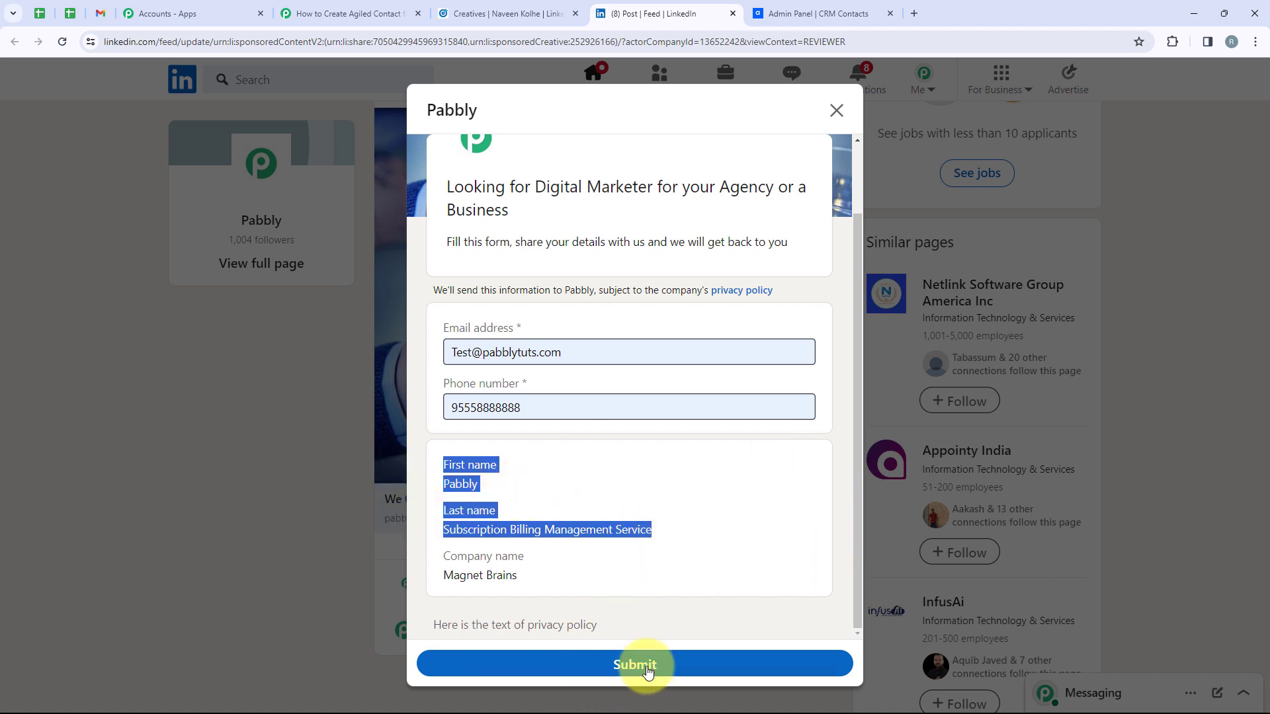
pyautogui.click(626, 665)
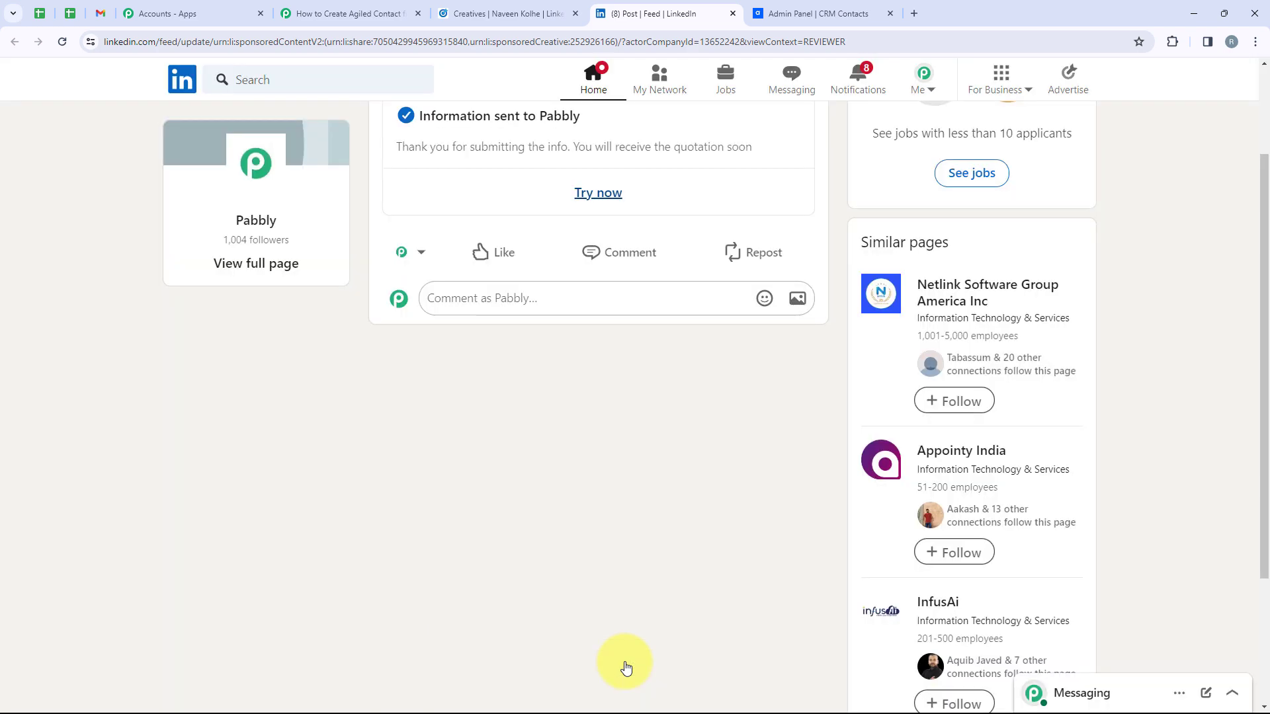
pyautogui.scroll(2, 497, 533)
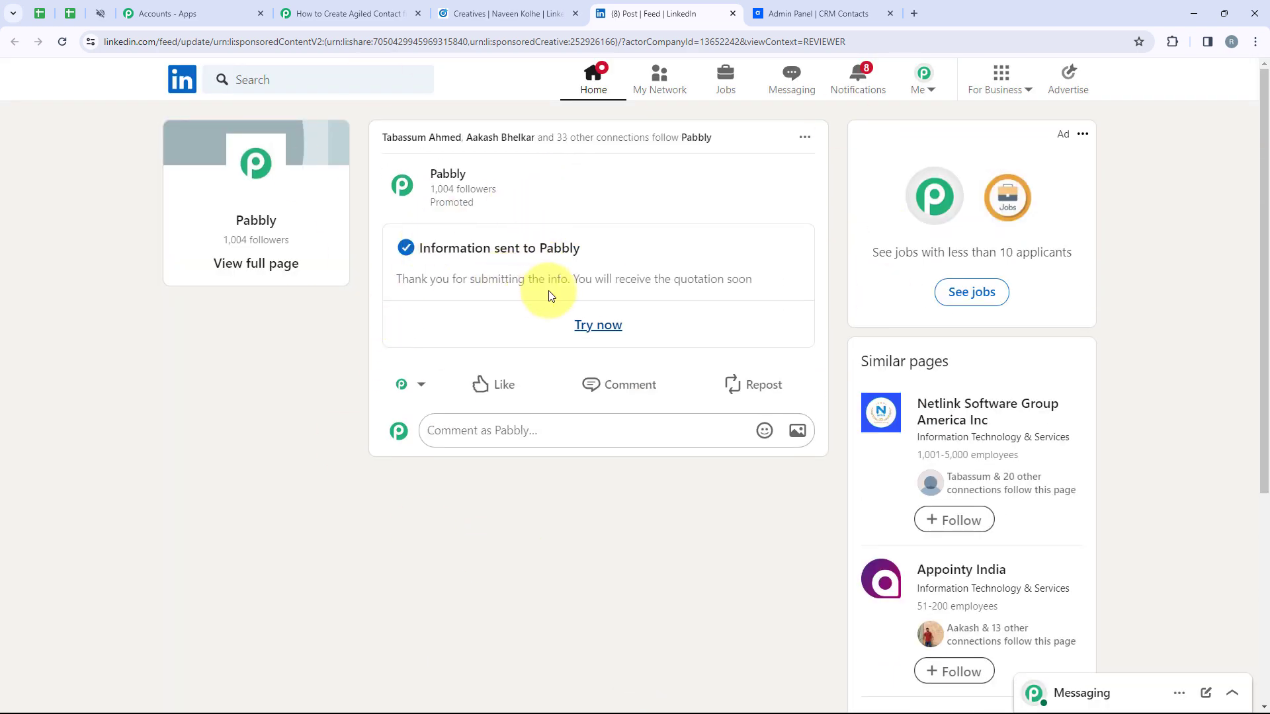
# Send a test request in the trigger and check the captured email and phone answers
pyautogui.click(317, 14)
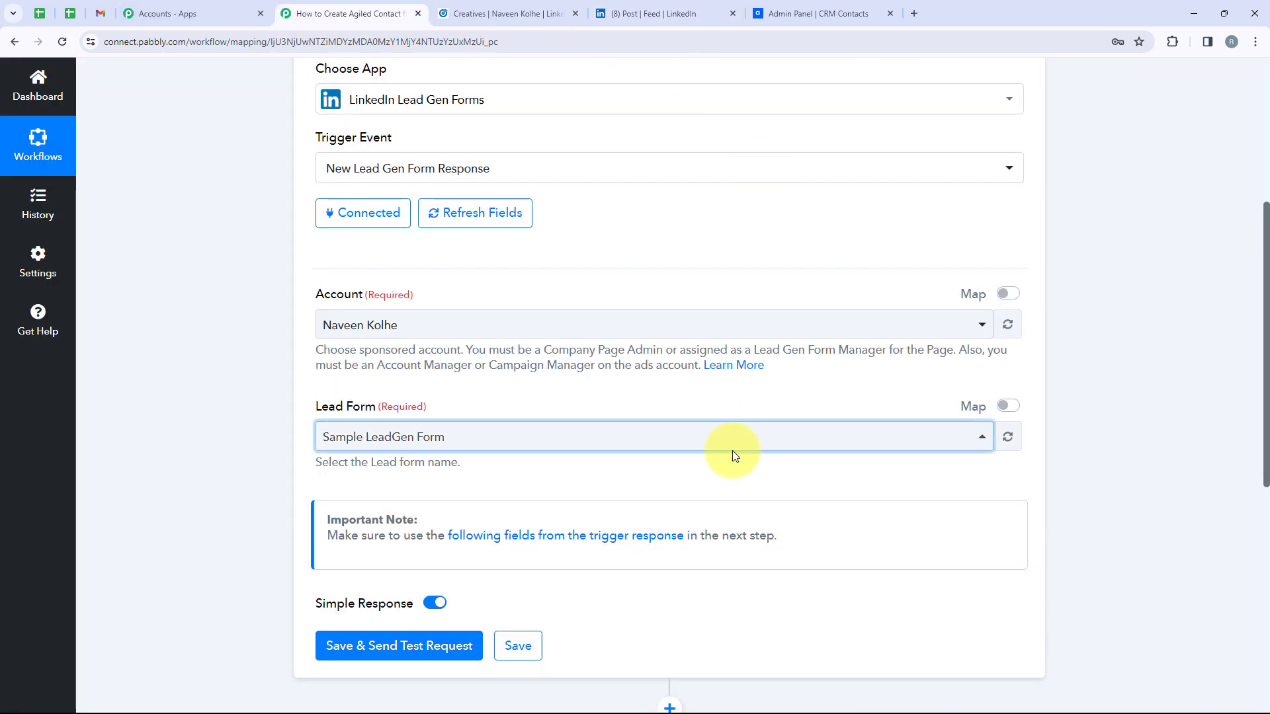
pyautogui.scroll(-2, 383, 567)
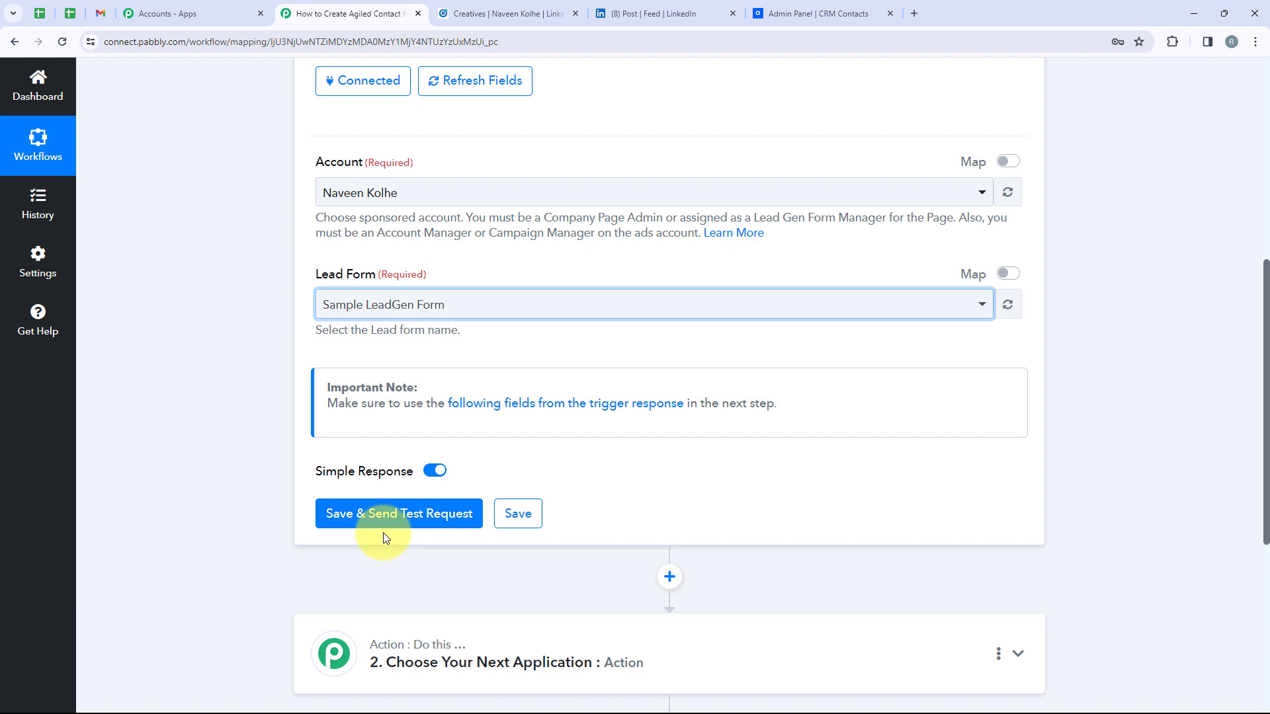
pyautogui.click(347, 516)
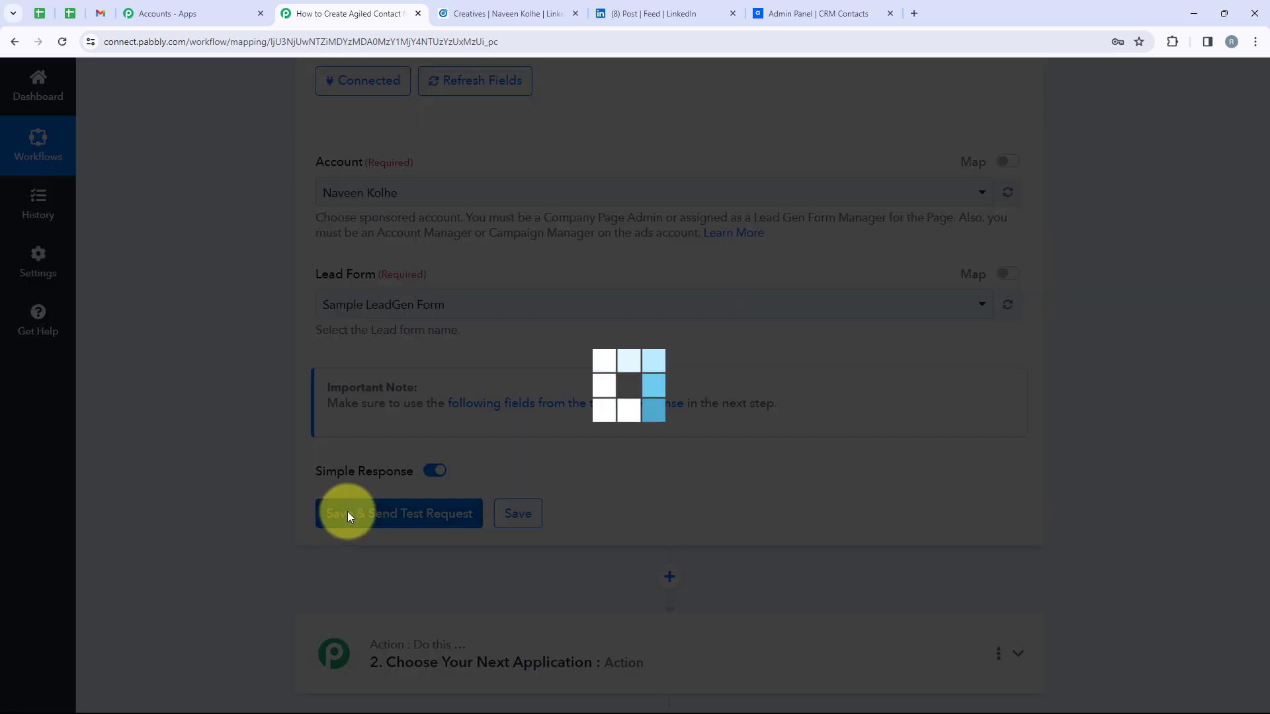
pyautogui.scroll(-12, 651, 481)
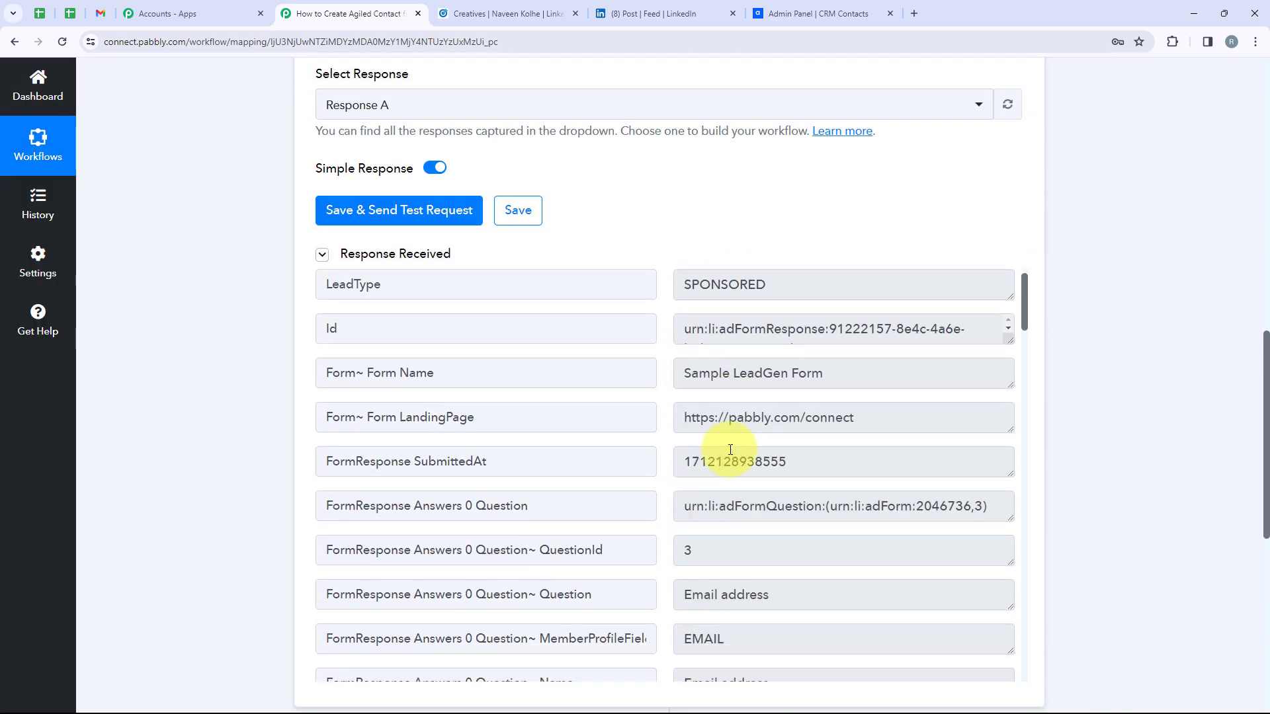
pyautogui.click(681, 409)
pyautogui.scroll(-2, 893, 445)
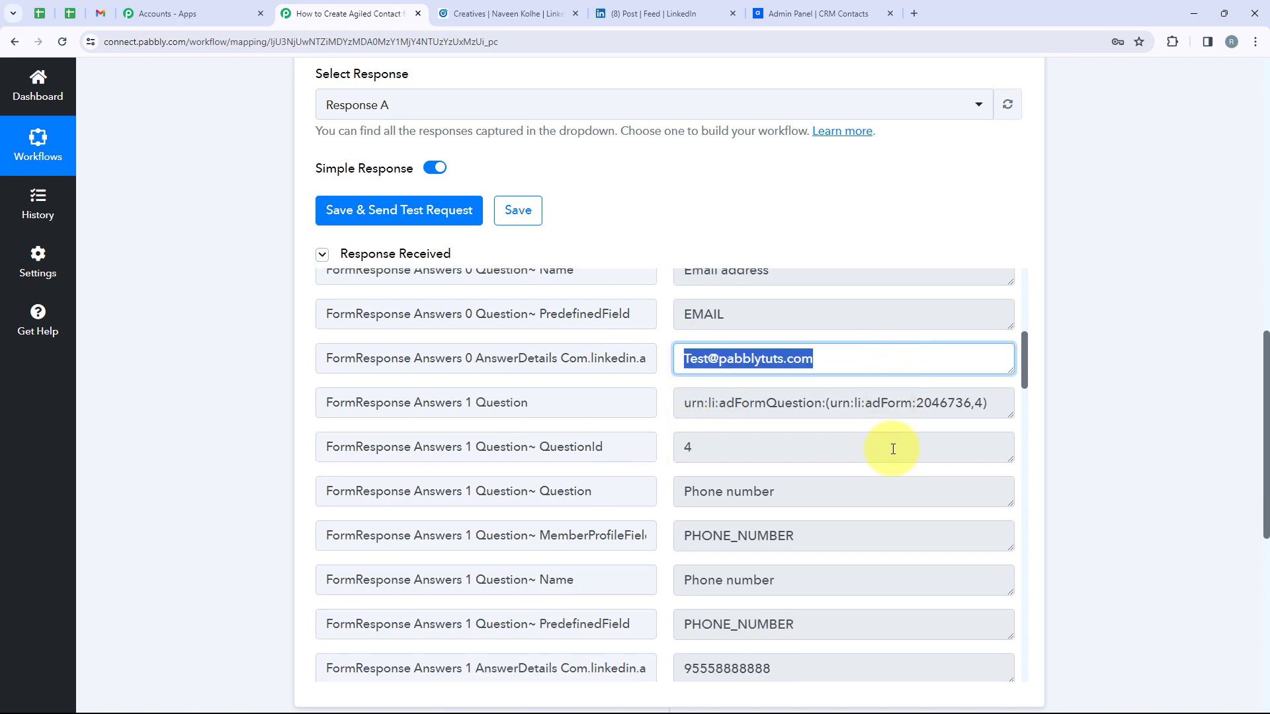
pyautogui.click(803, 659)
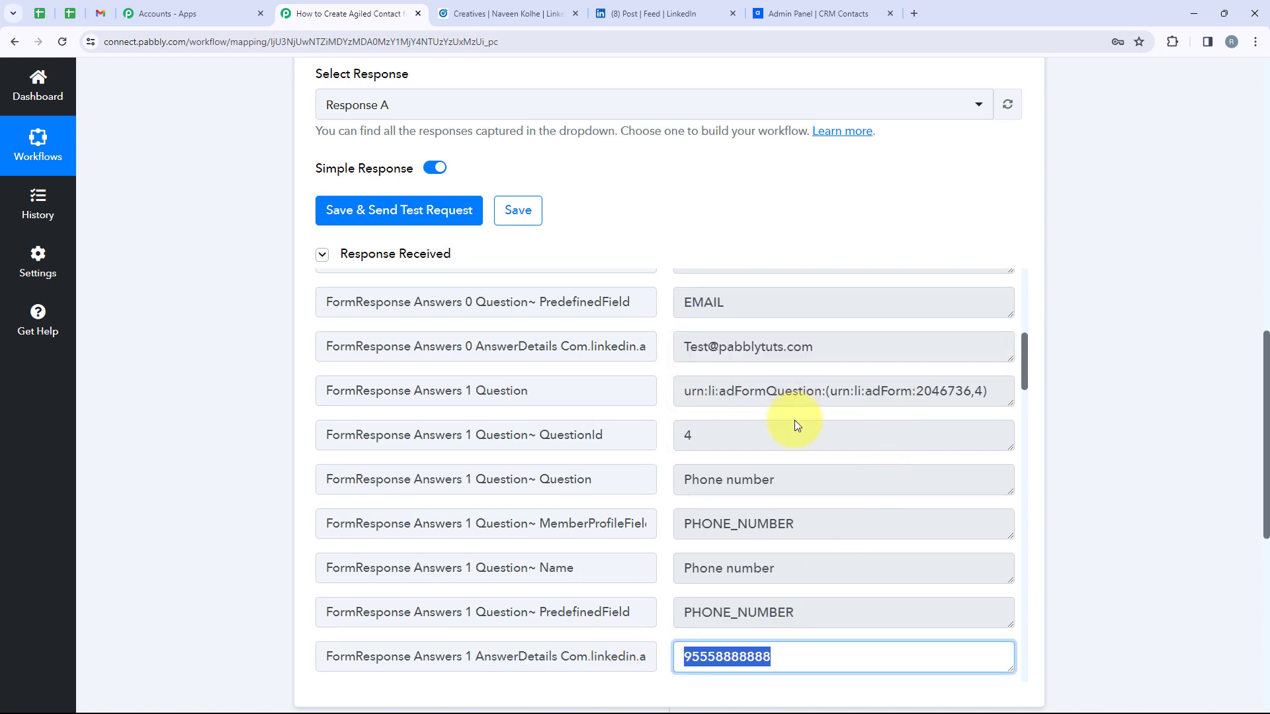
pyautogui.scroll(2, 795, 420)
pyautogui.scroll(14, 795, 422)
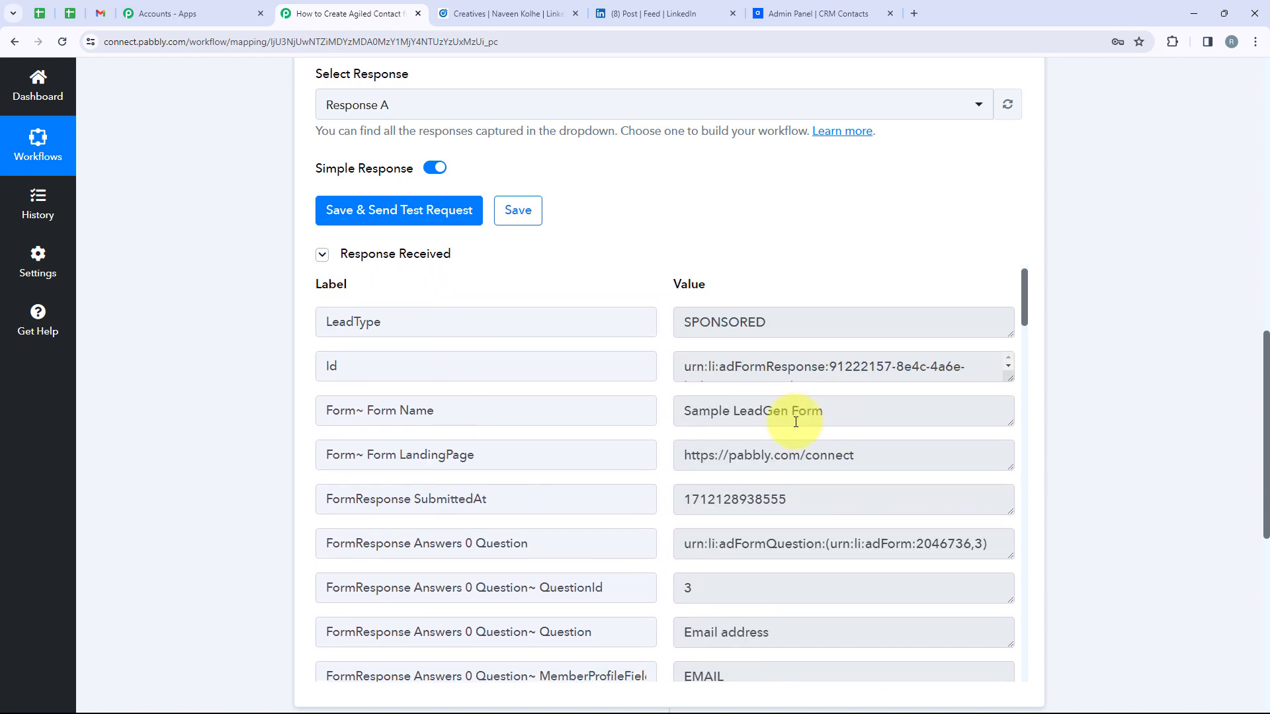
pyautogui.scroll(8, 795, 423)
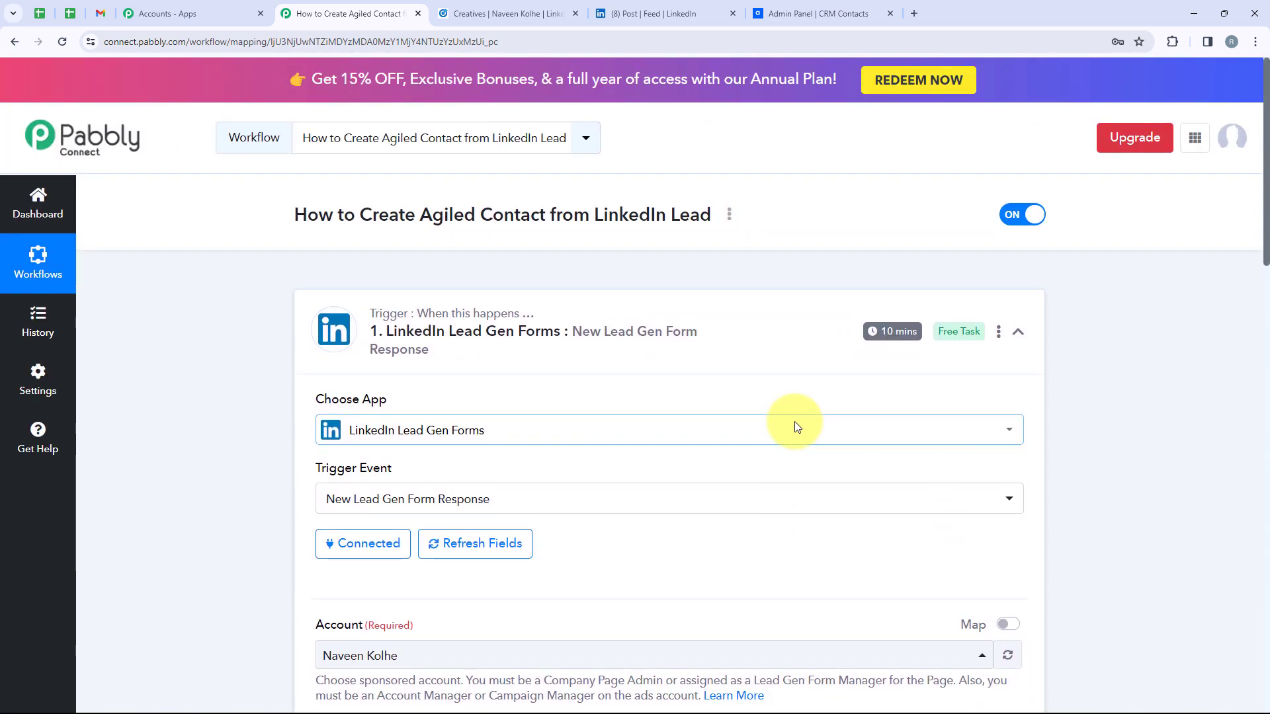
# Set the action step to the Agiled app with the Create Contact event
pyautogui.click(760, 343)
pyautogui.scroll(-2, 360, 394)
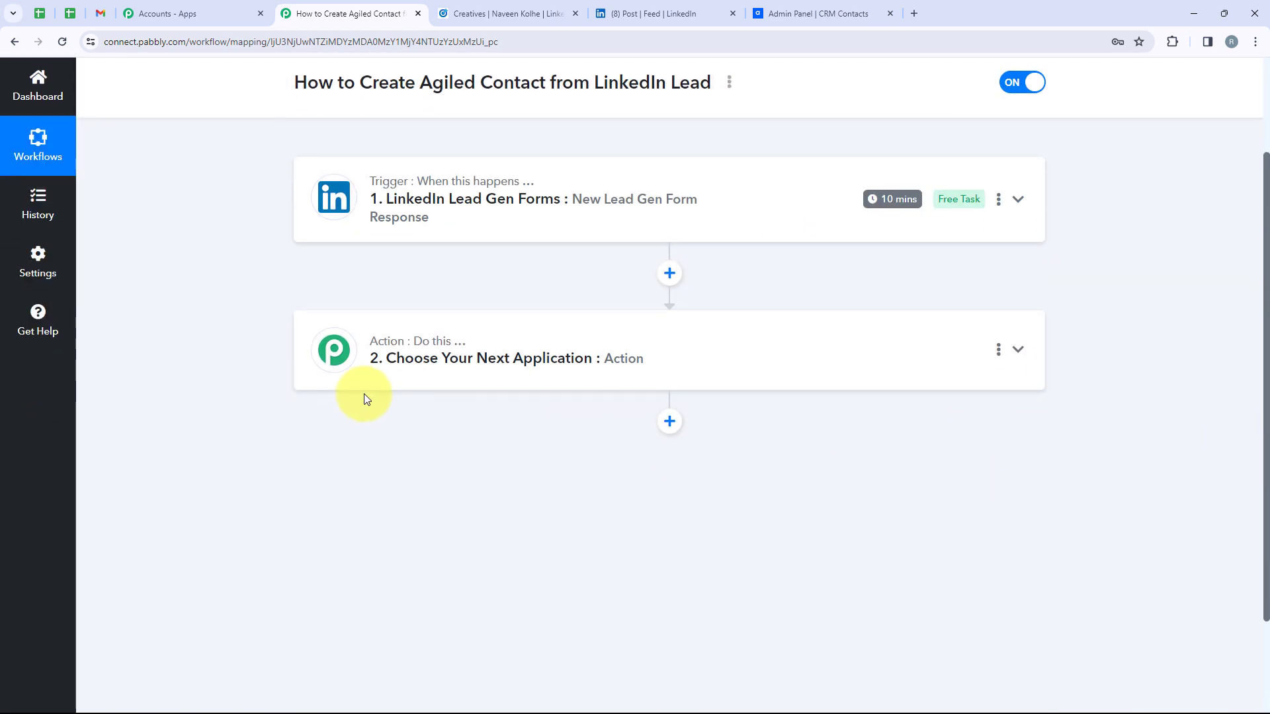
pyautogui.click(506, 379)
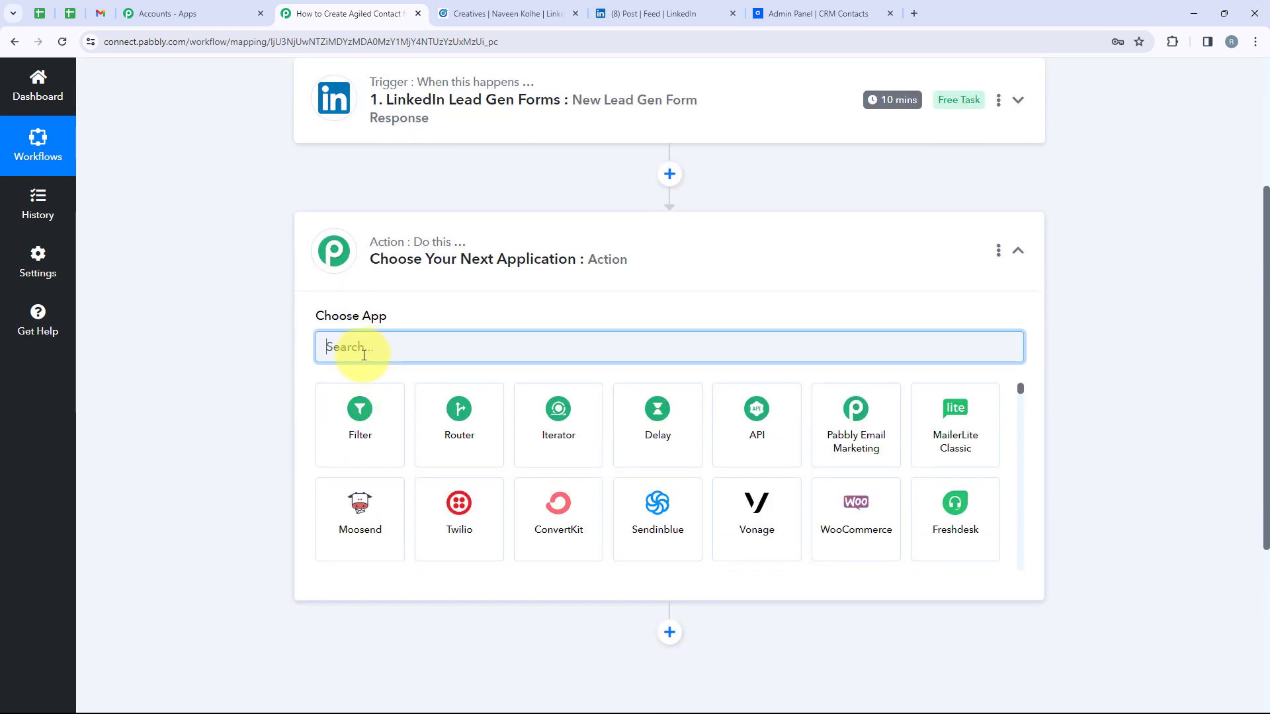
pyautogui.write('Agiled')
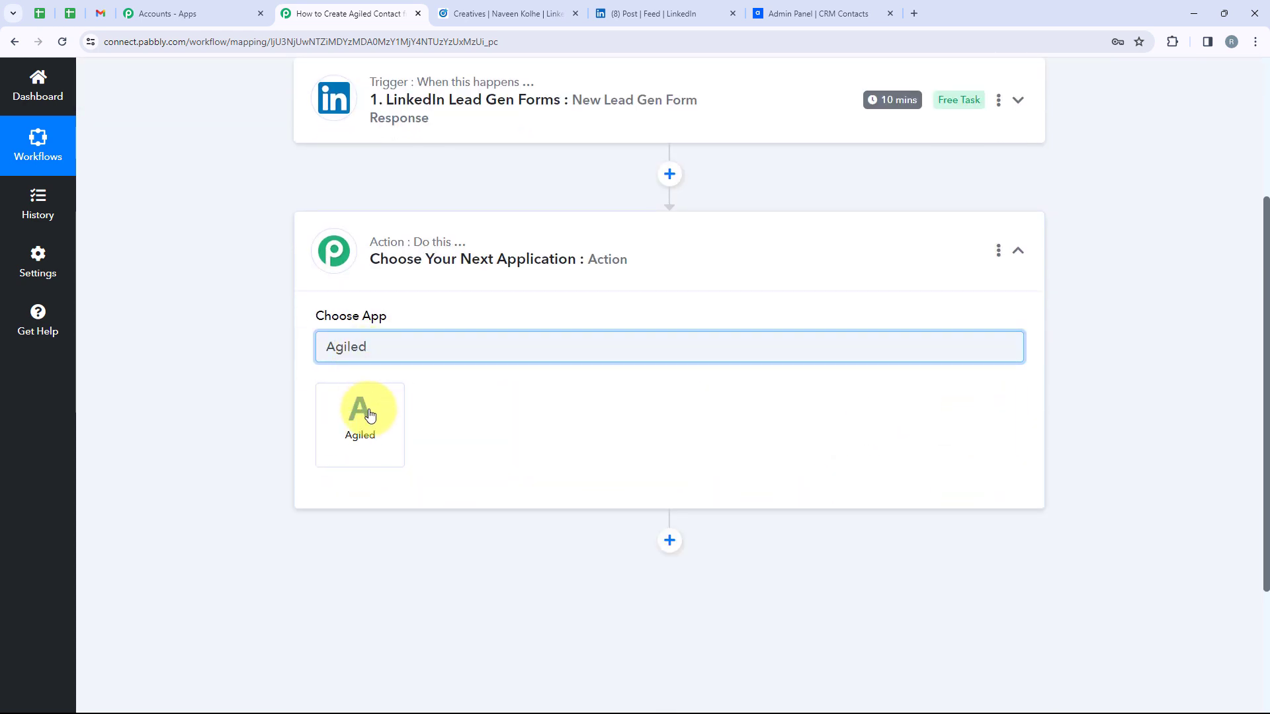
pyautogui.click(370, 415)
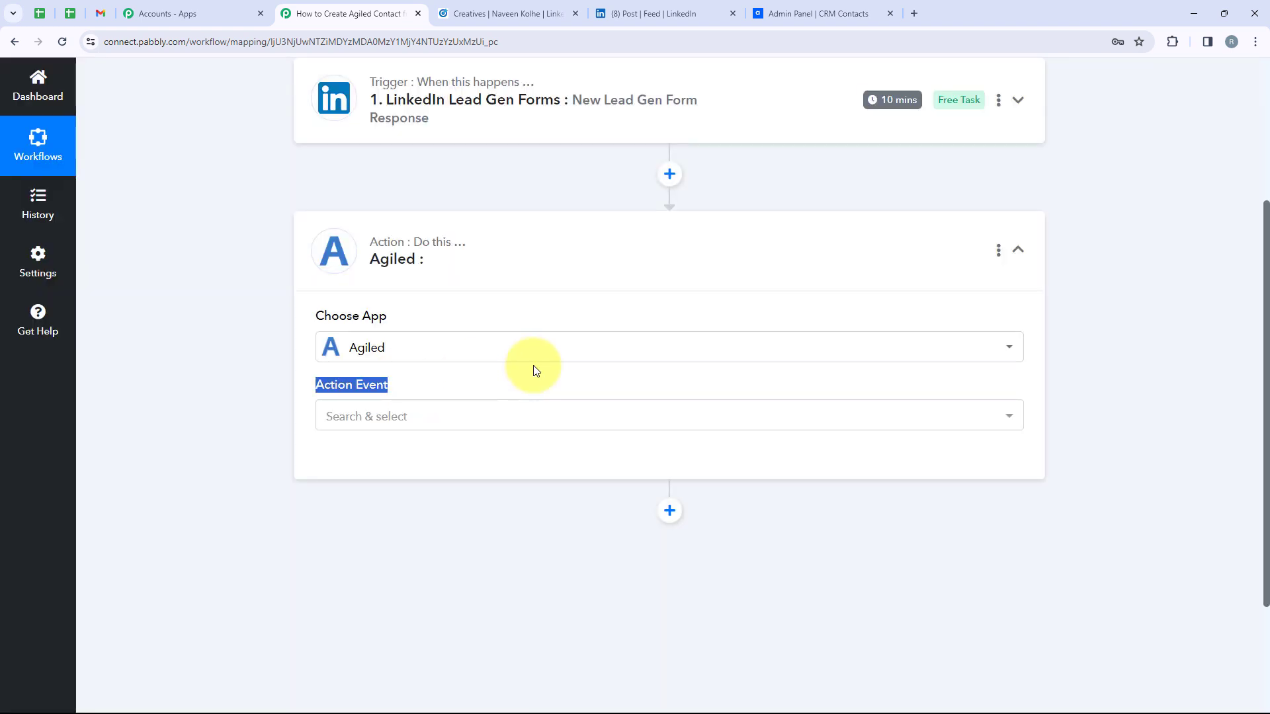
pyautogui.click(496, 417)
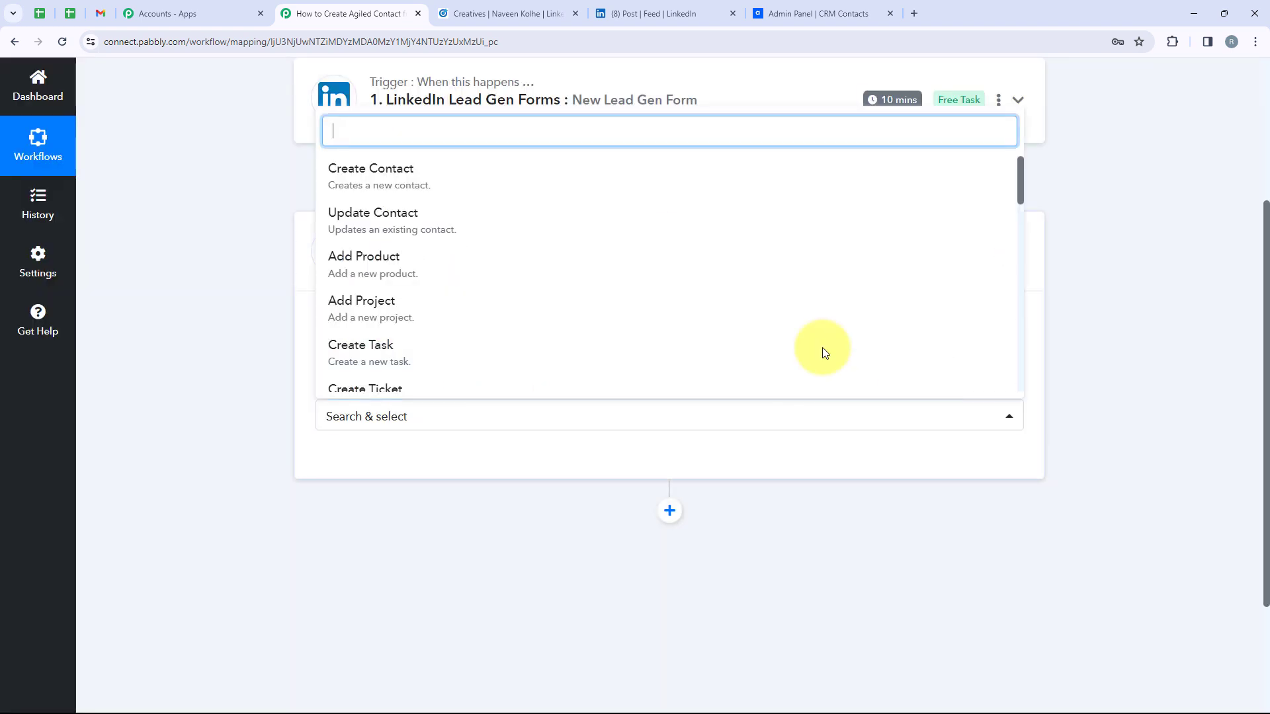
pyautogui.click(477, 187)
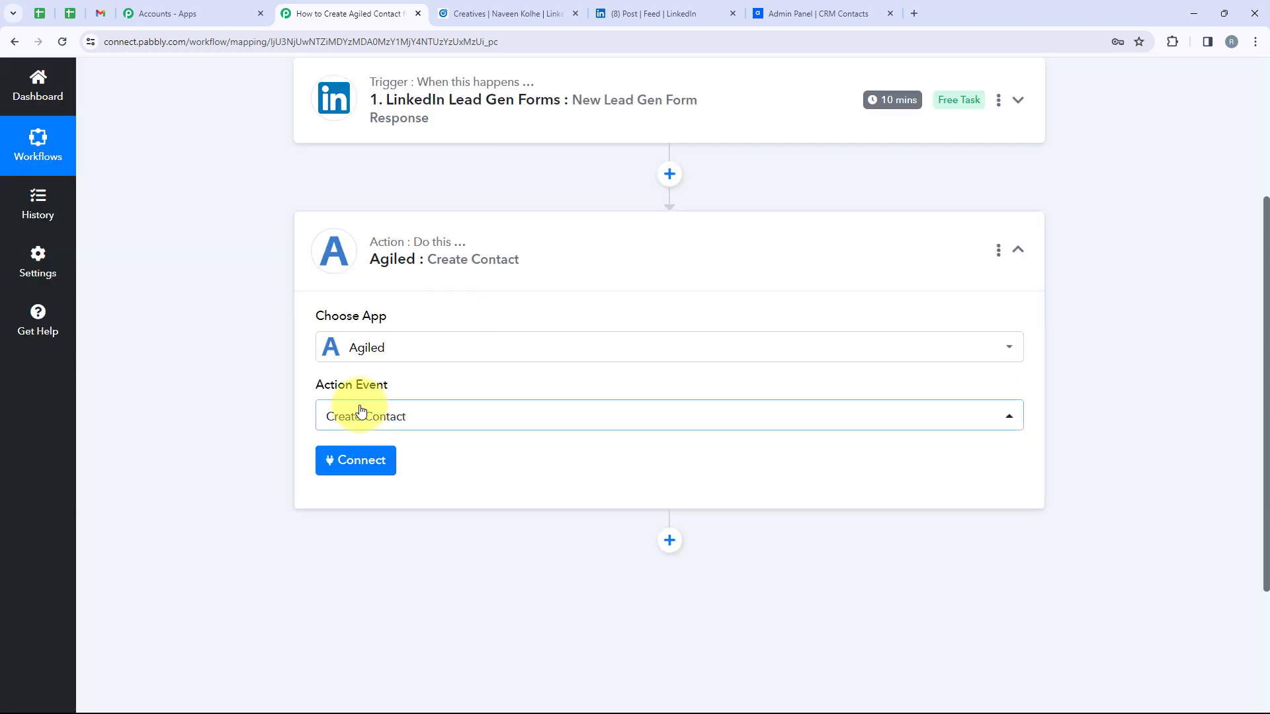
# Add a new Agiled connection named Agiled #2 and focus its API Key field
pyautogui.click(339, 468)
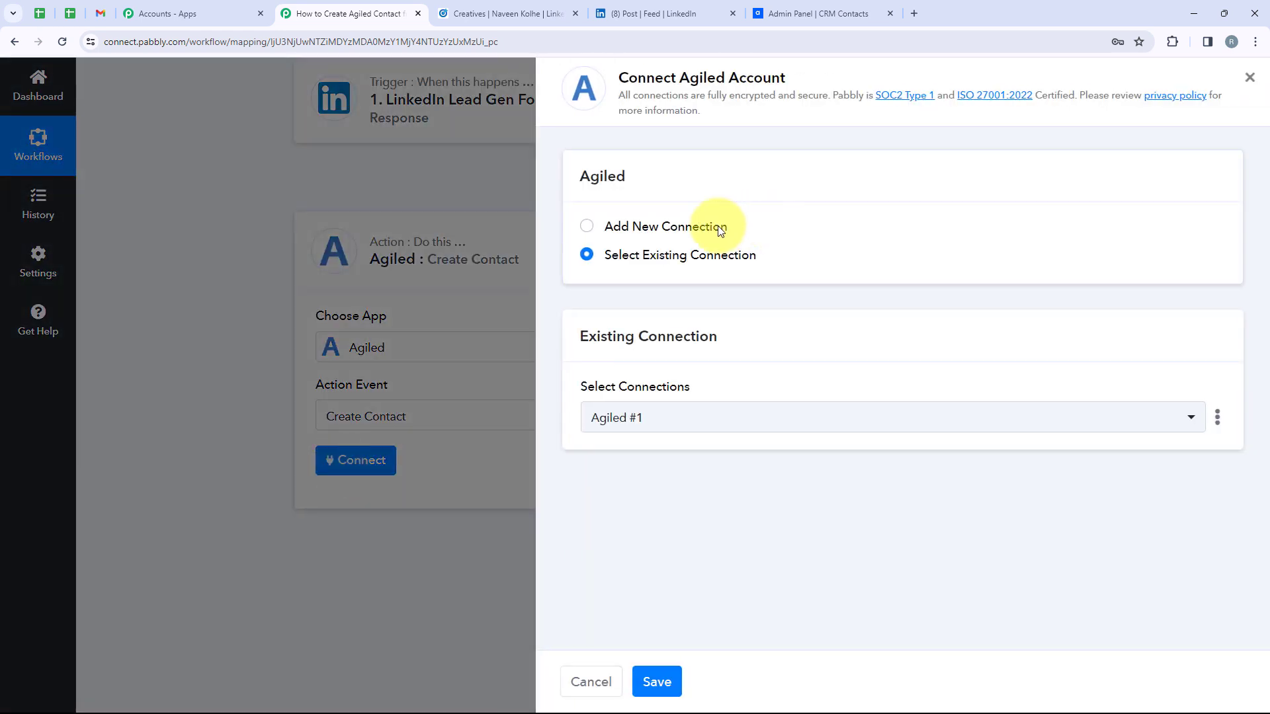
pyautogui.moveTo(728, 227); pyautogui.dragTo(607, 228)
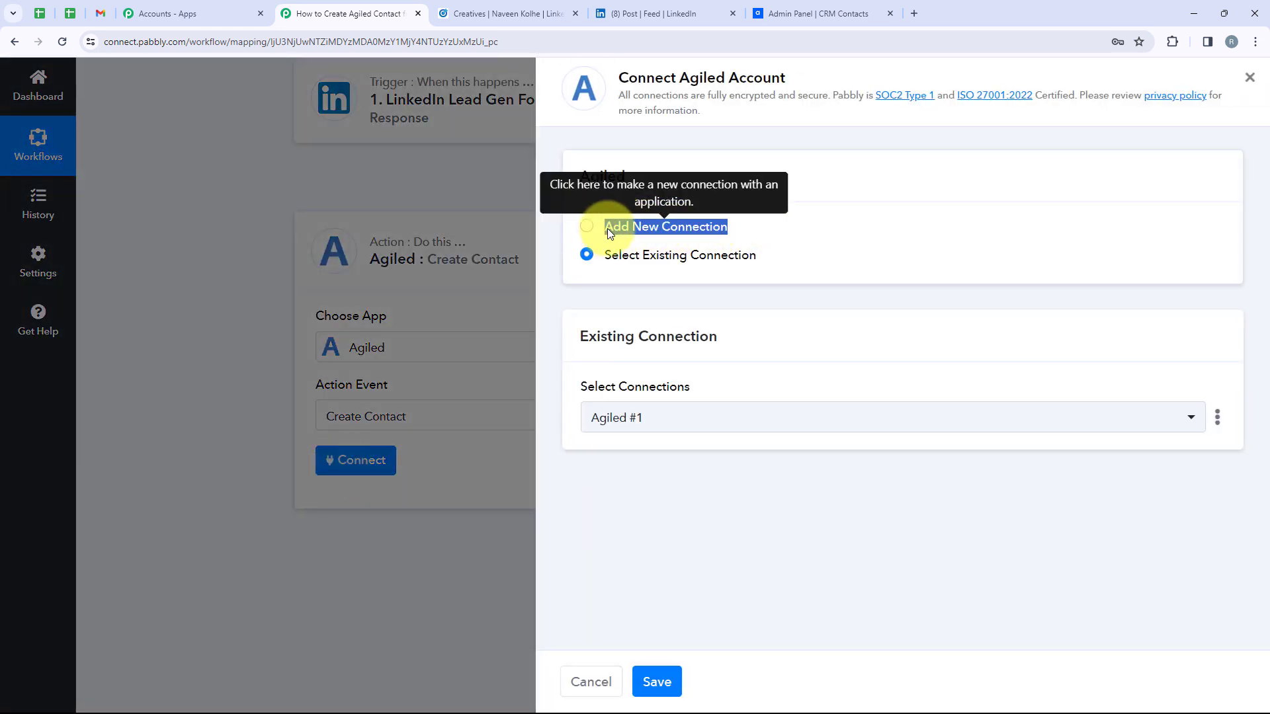
pyautogui.moveTo(762, 258); pyautogui.dragTo(607, 259)
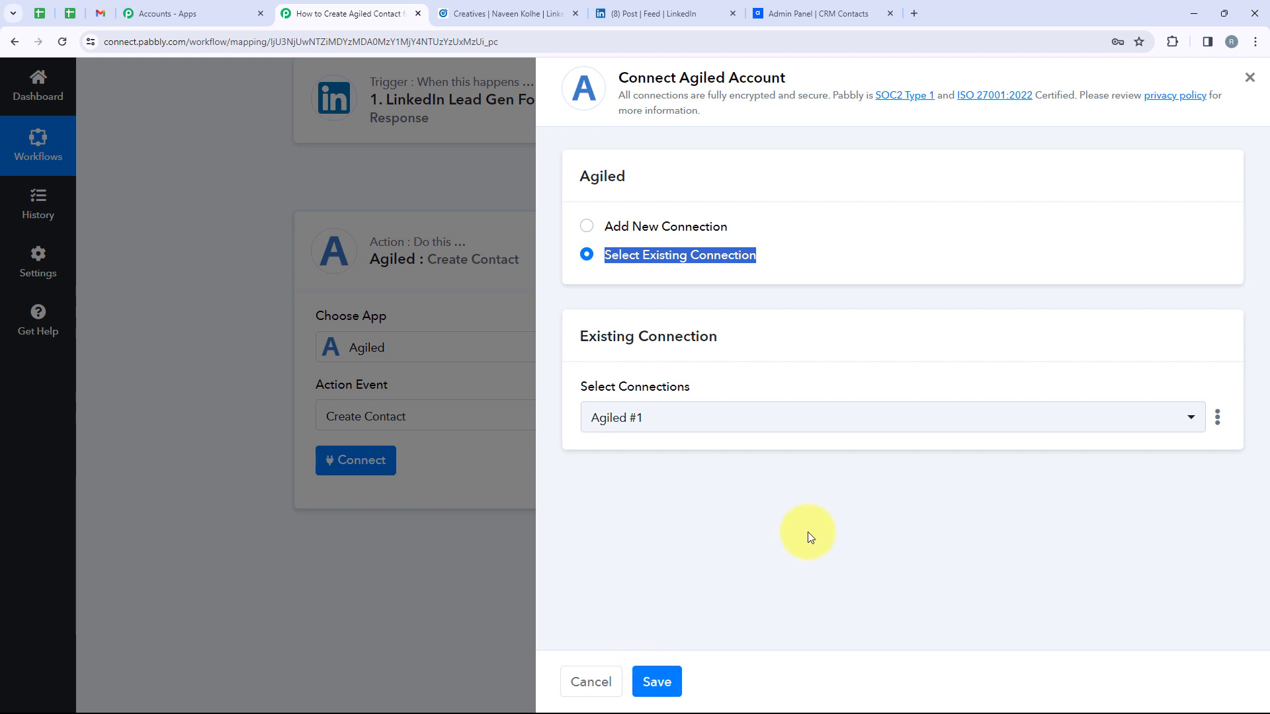
pyautogui.click(672, 225)
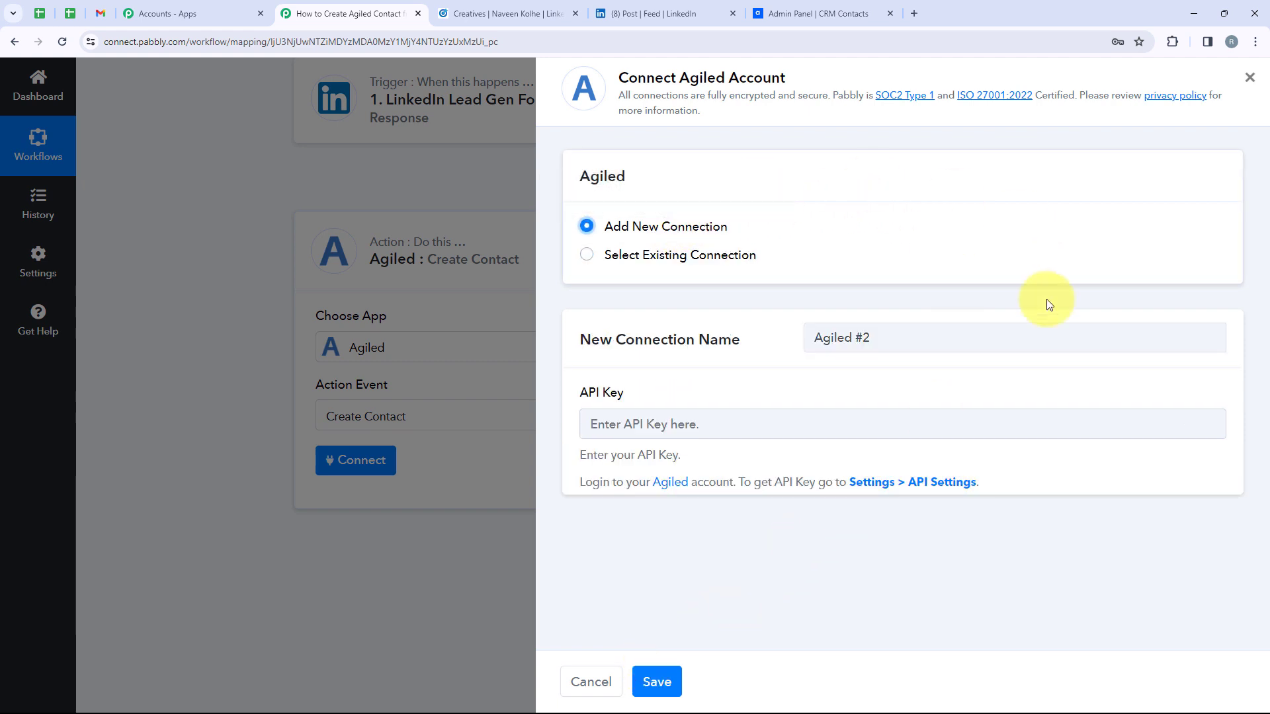
pyautogui.click(638, 424)
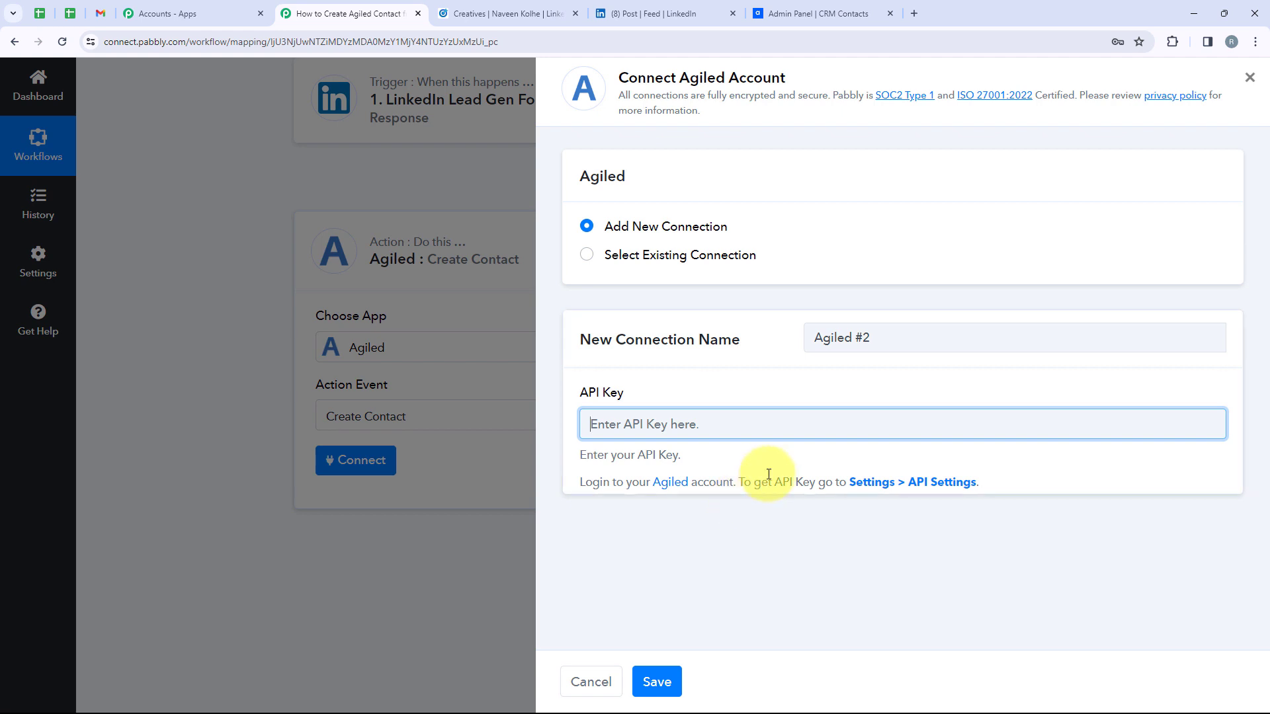
pyautogui.click(851, 494)
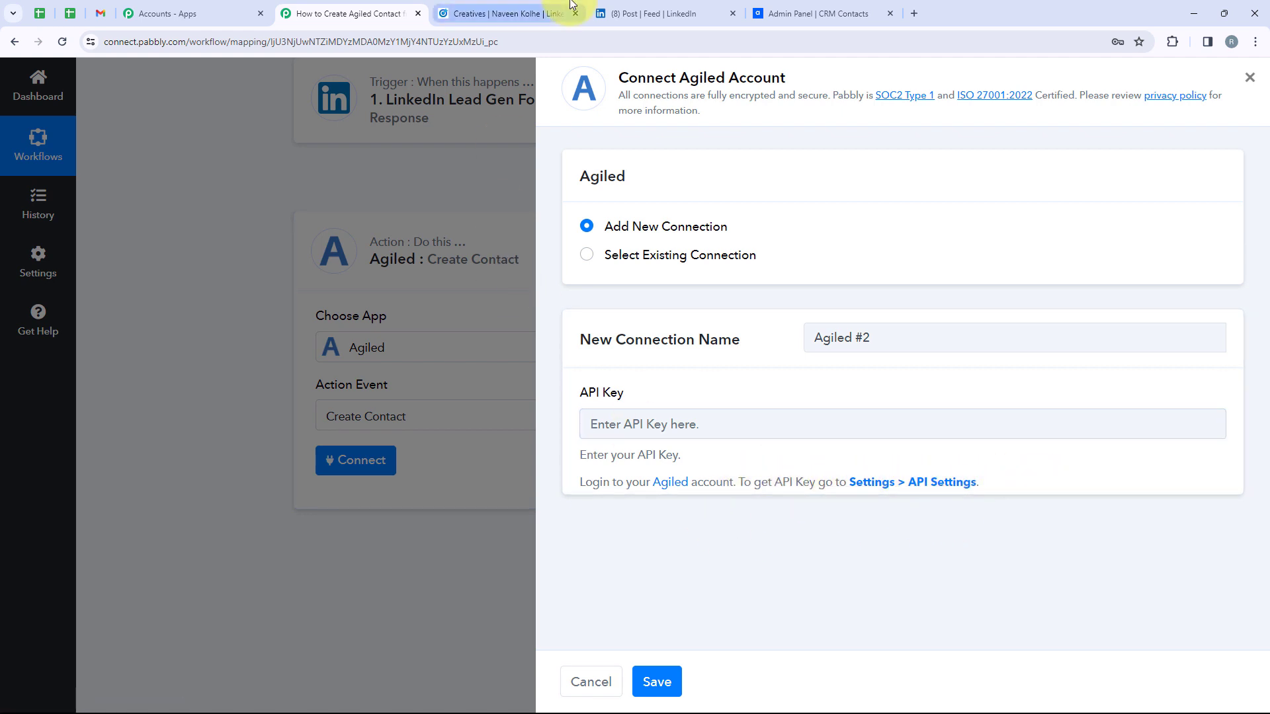
# Reset and copy the API key in Agiled's Settings > API Settings, then return to Pabbly's API Key field
pyautogui.click(814, 14)
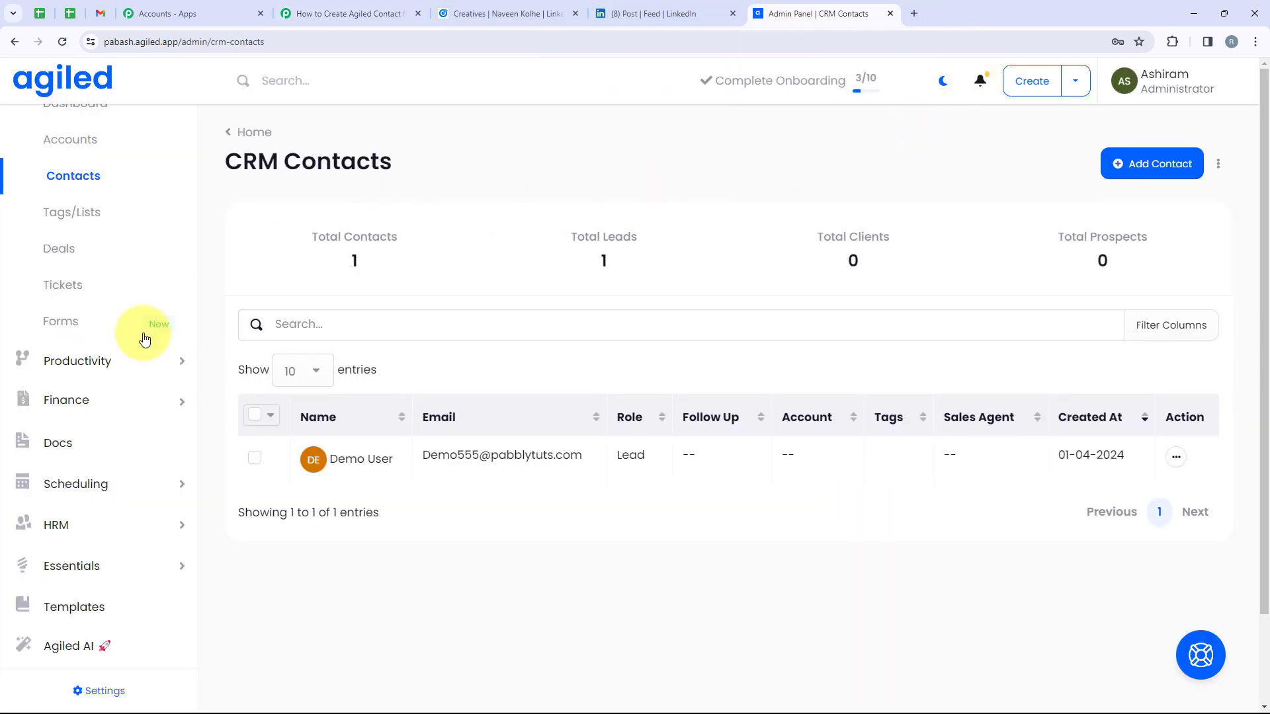
pyautogui.scroll(-1, 76, 638)
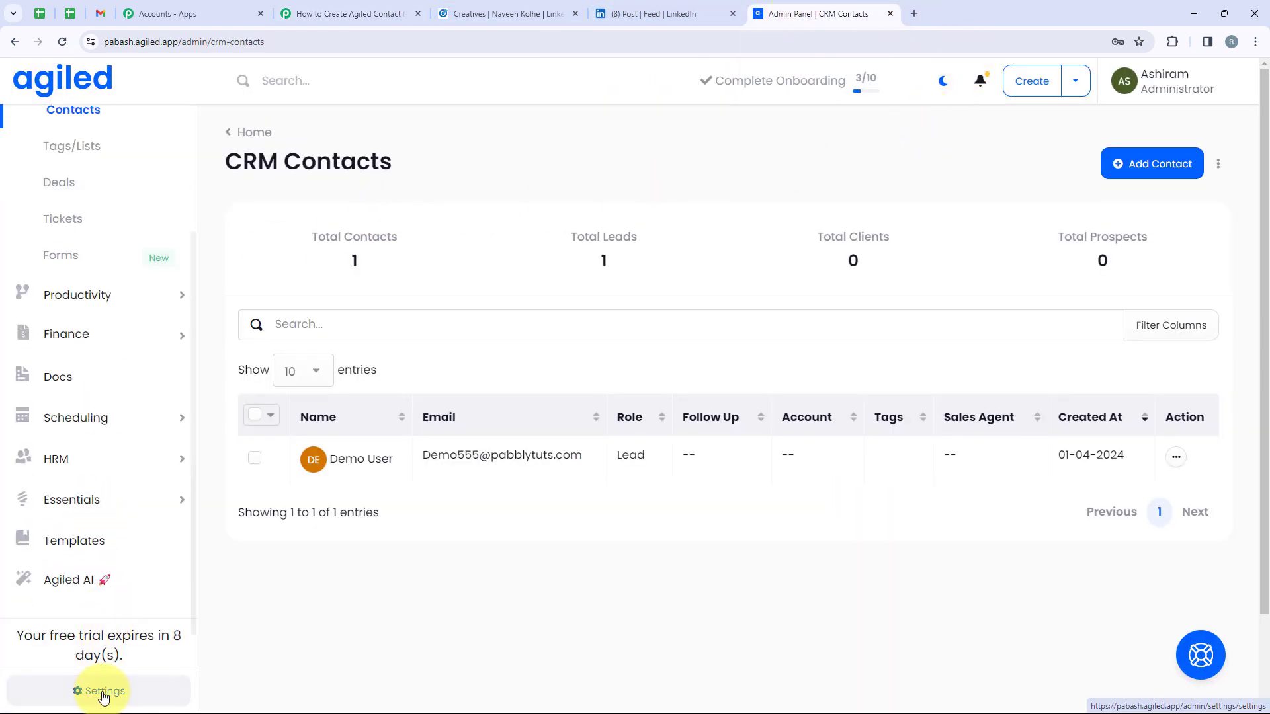
pyautogui.click(104, 692)
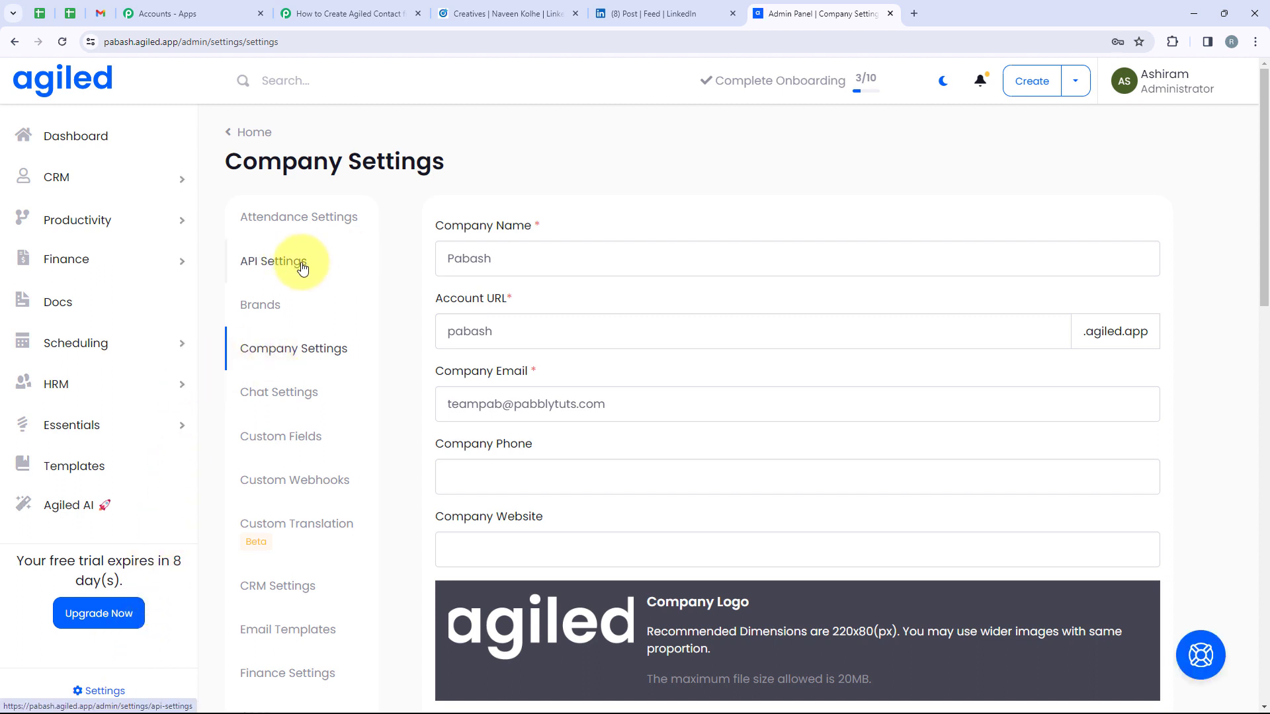
pyautogui.click(302, 264)
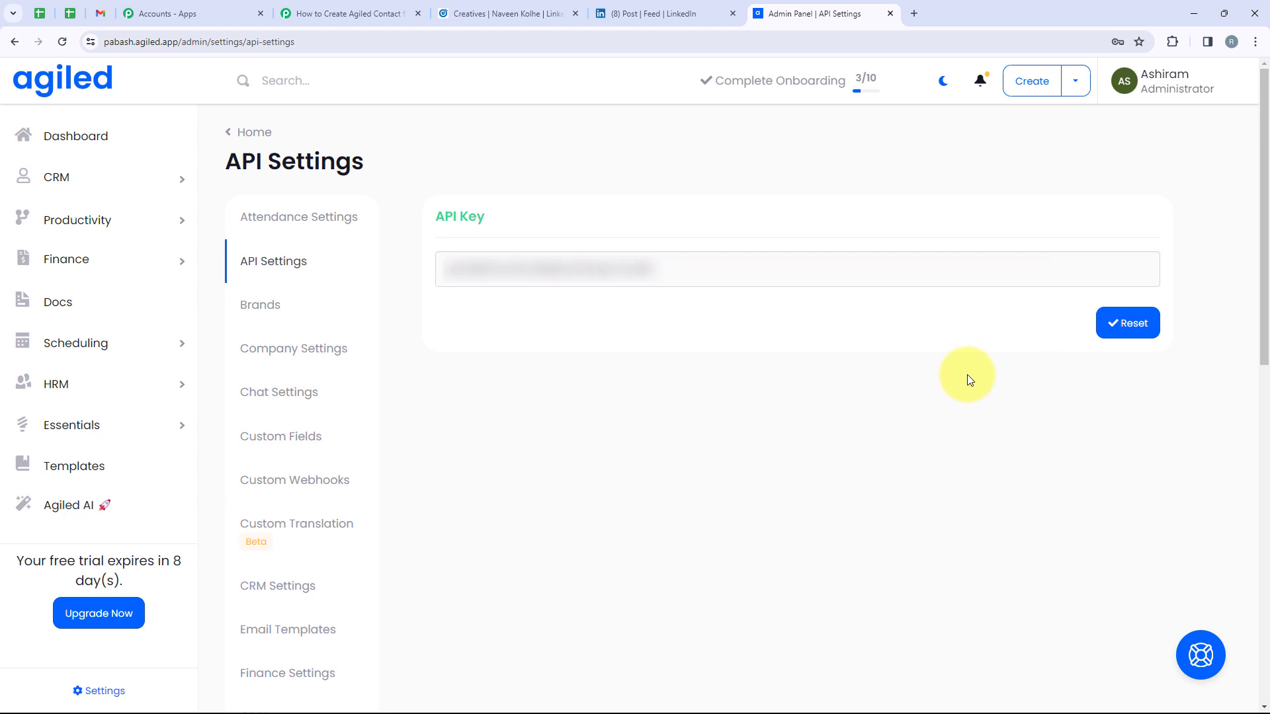
pyautogui.click(1127, 334)
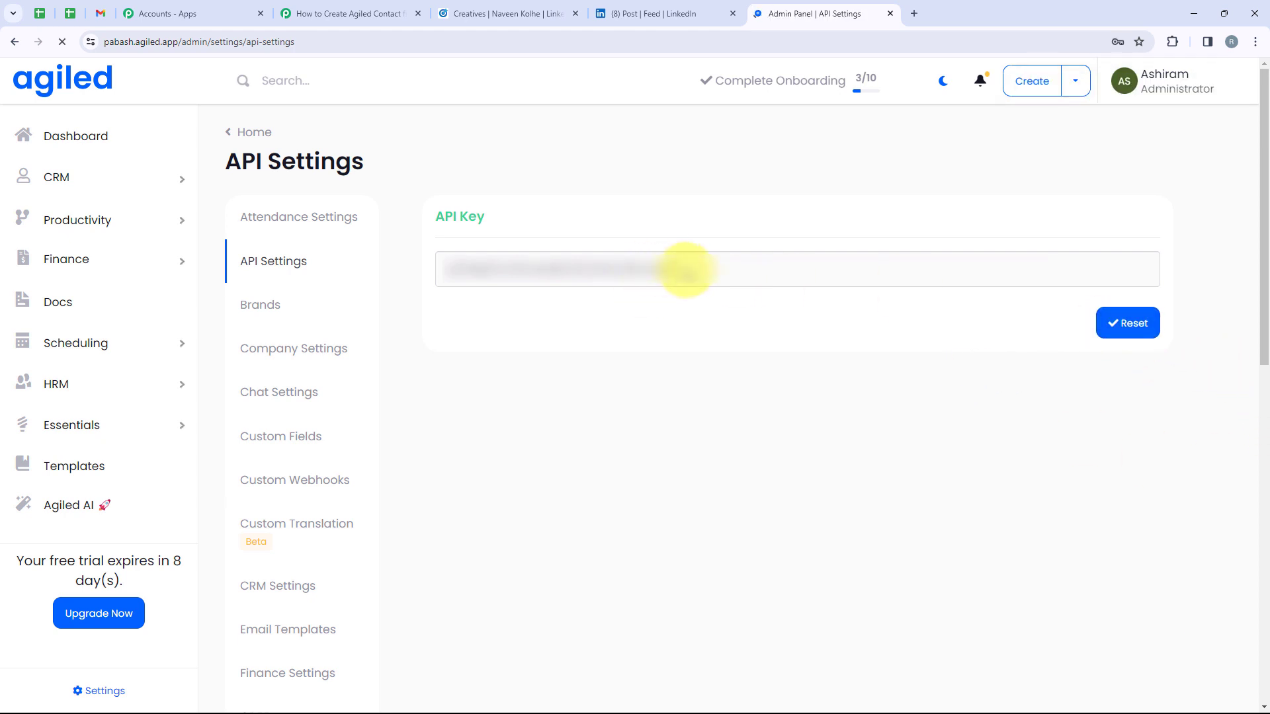
pyautogui.moveTo(686, 270); pyautogui.dragTo(452, 270)
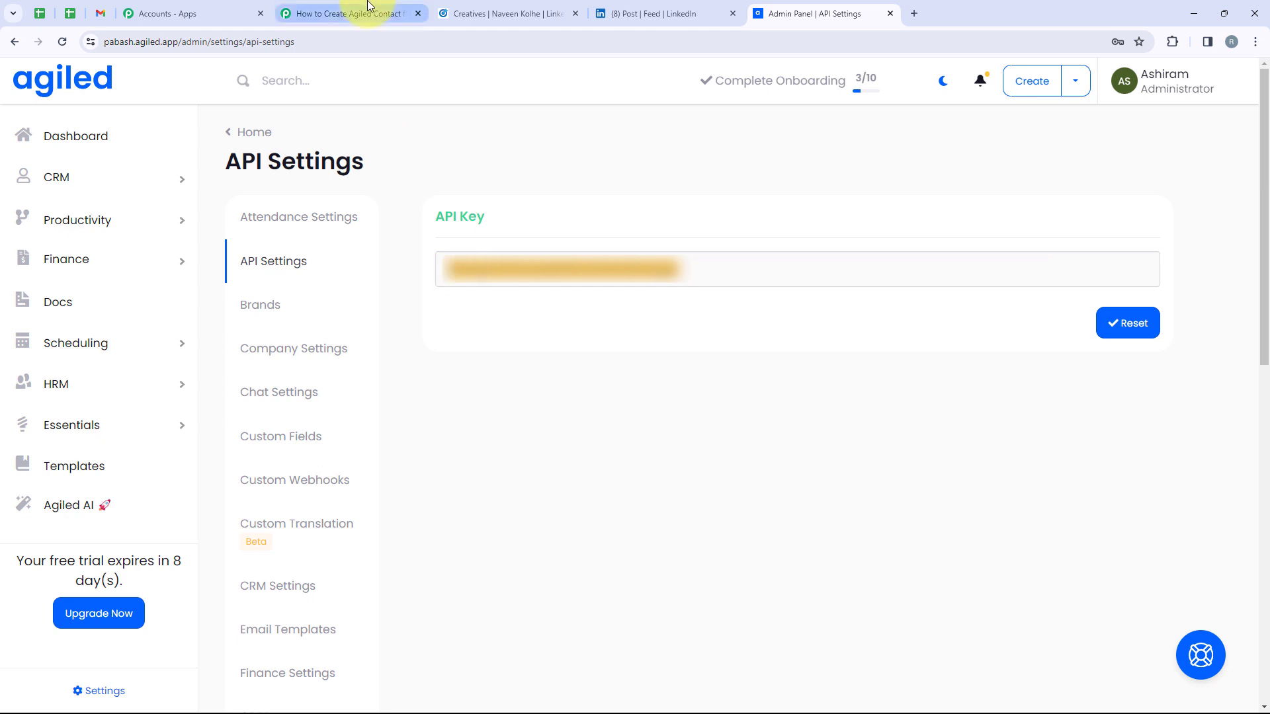
pyautogui.click(350, 13)
pyautogui.click(658, 412)
# Paste the Agiled API key and save the new Agiled connection
pyautogui.hotkey('ctrl', 'v')
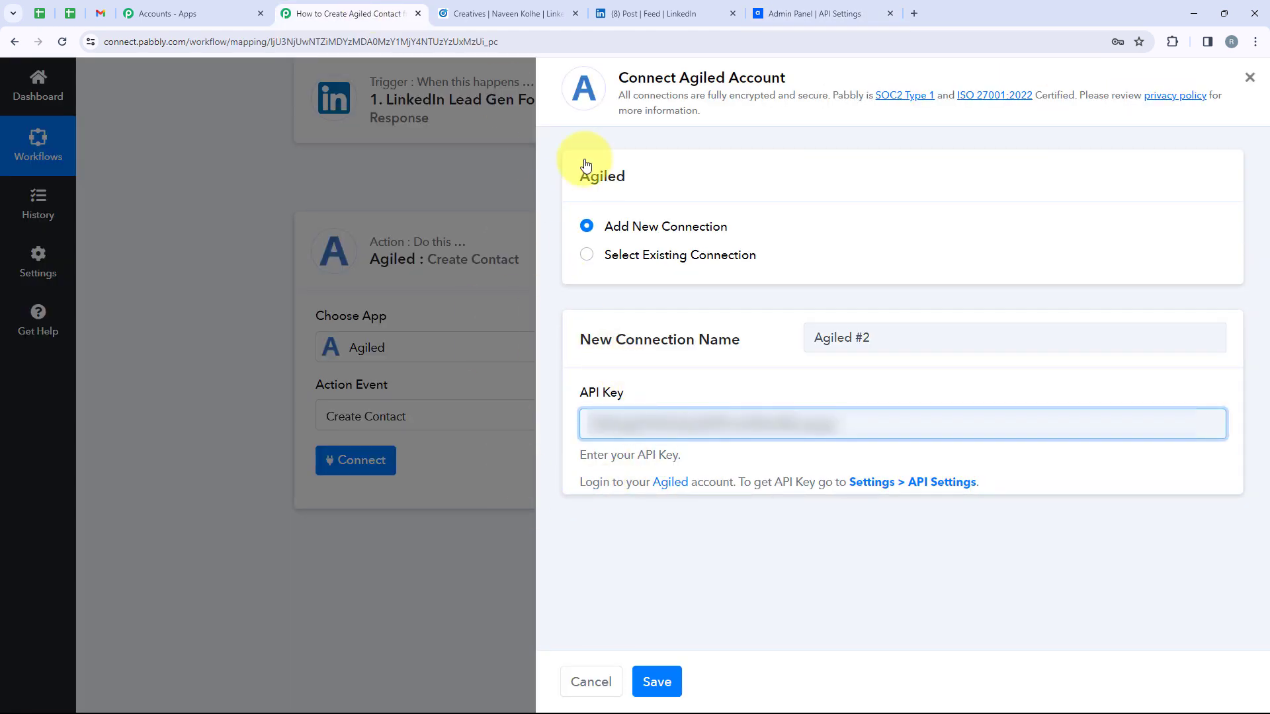
pyautogui.click(655, 683)
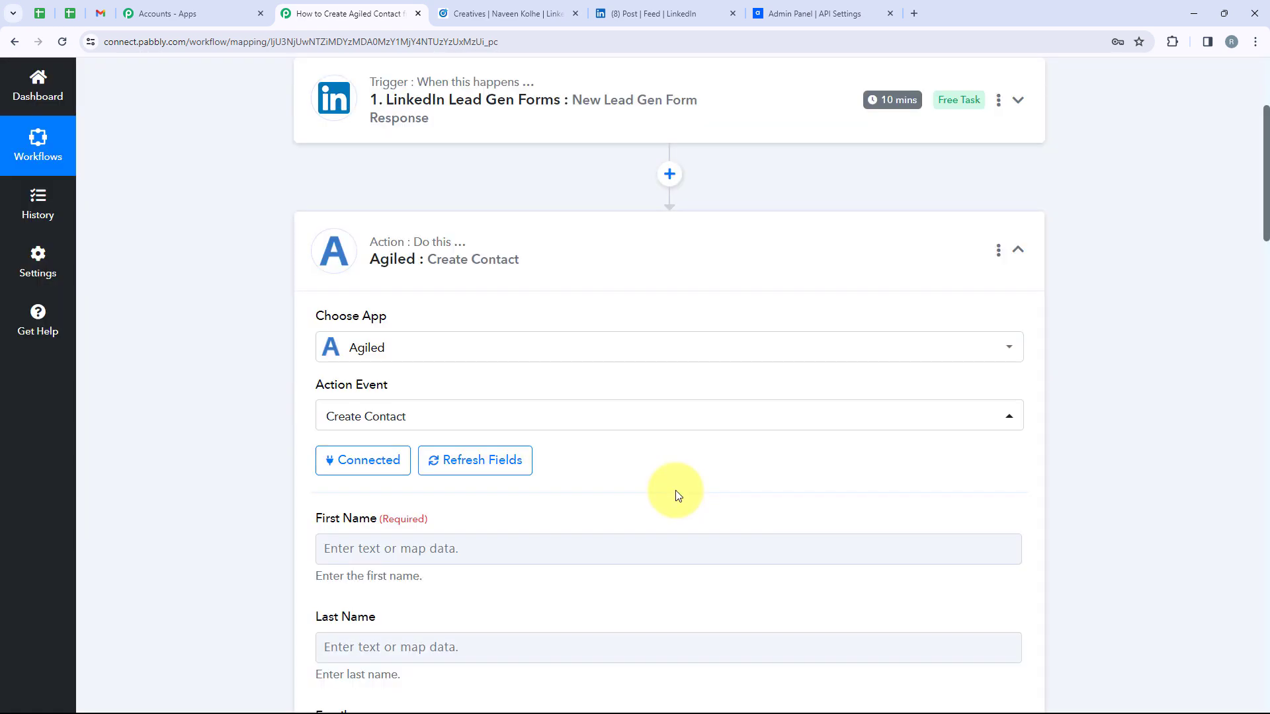
pyautogui.scroll(1, 306, 468)
pyautogui.scroll(-2, 324, 430)
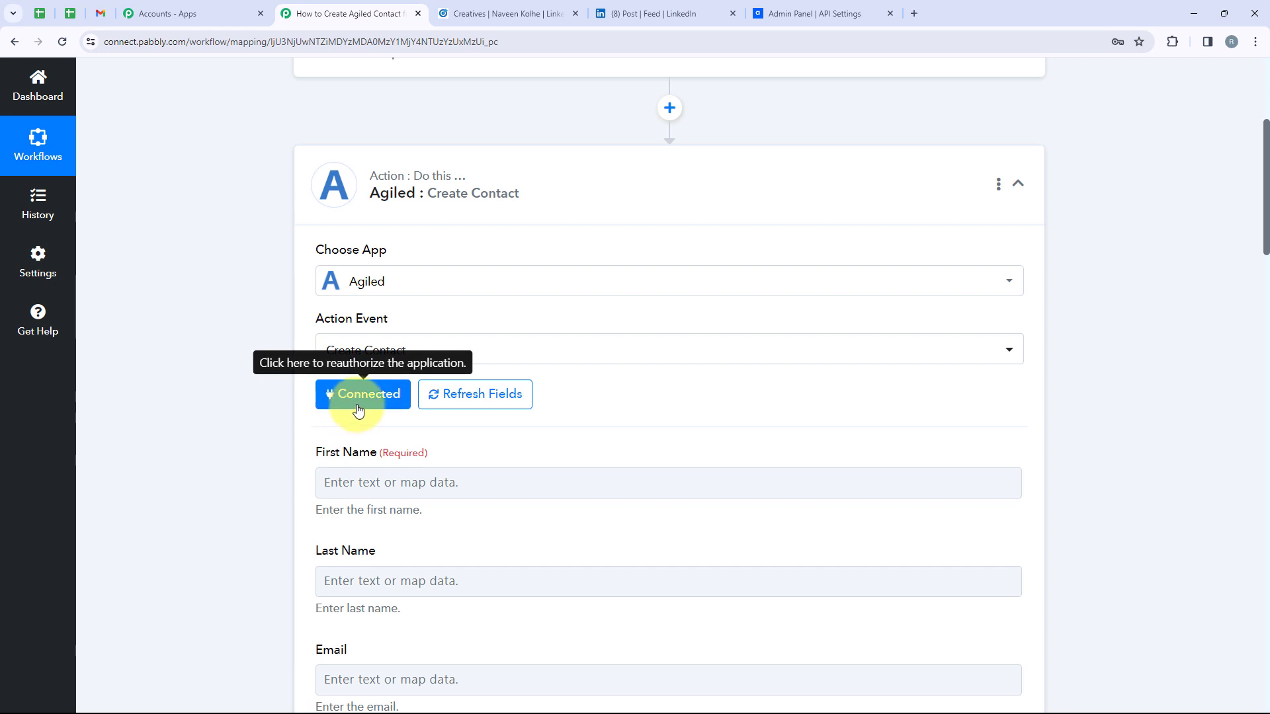
pyautogui.scroll(1, 358, 411)
pyautogui.scroll(-3, 311, 331)
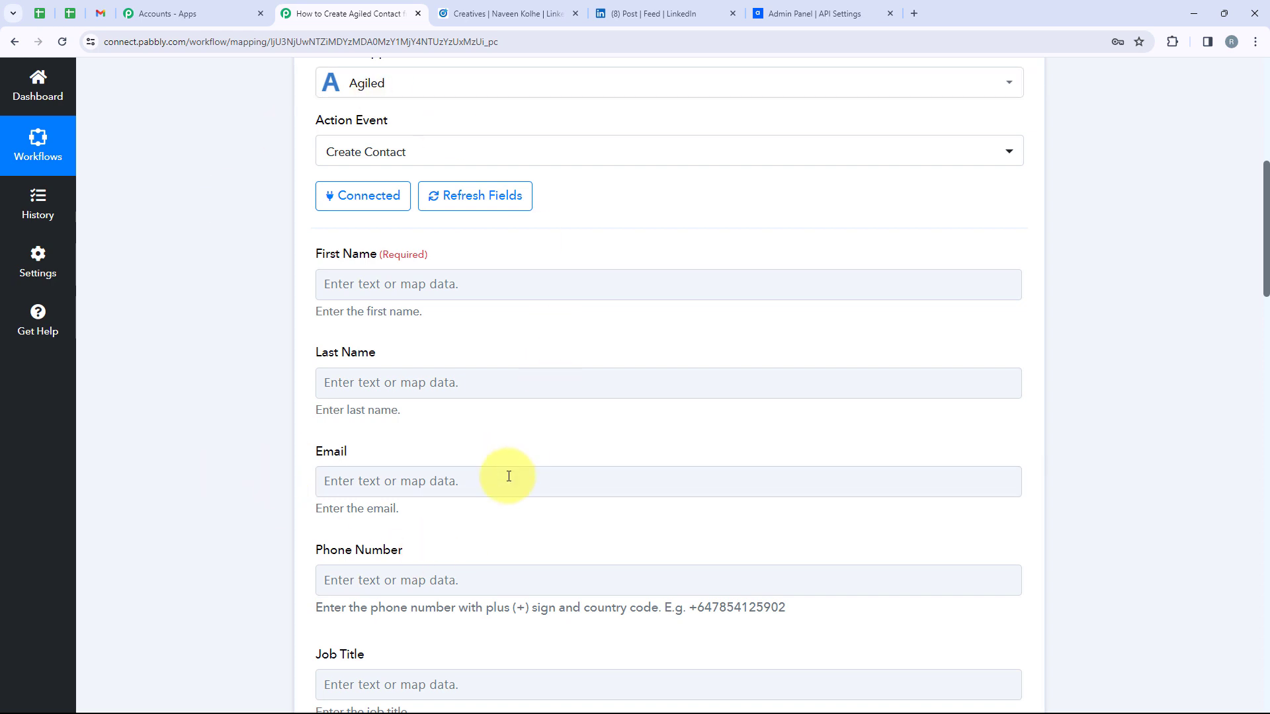
# Map the LinkedIn lead's first name and last name into the Agiled First Name and Last Name fields
pyautogui.click(462, 273)
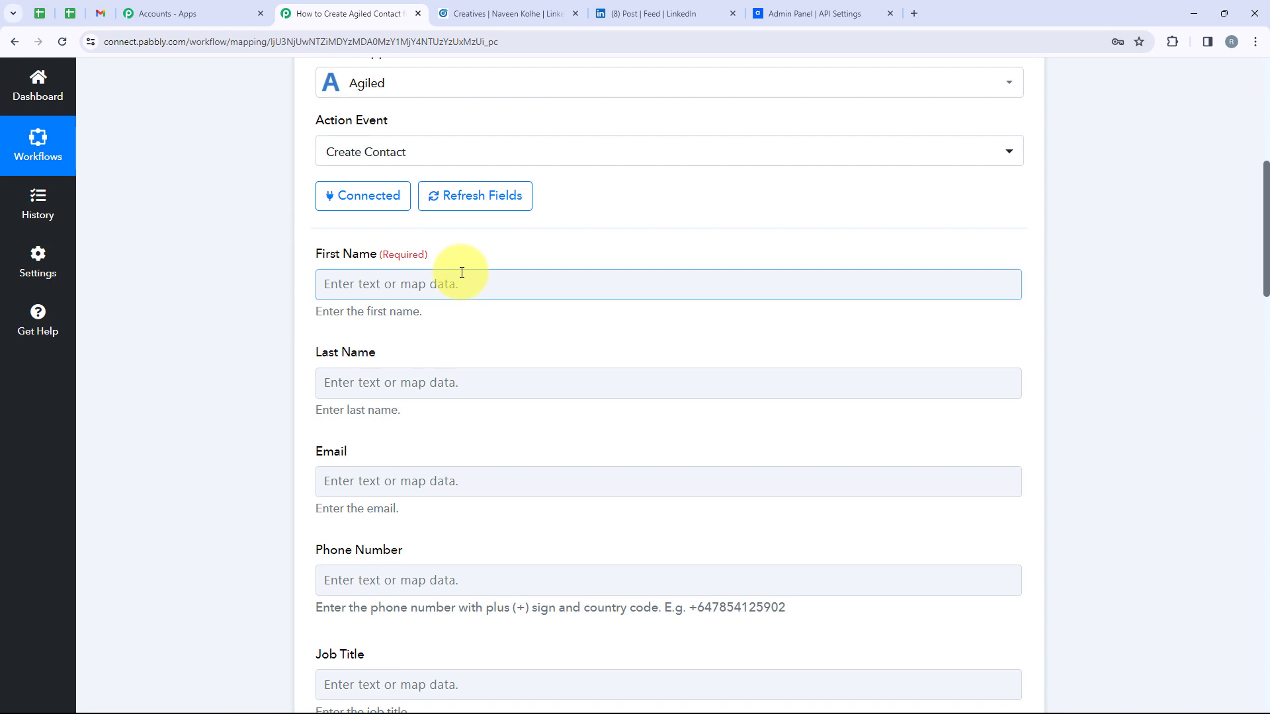
pyautogui.click(462, 273)
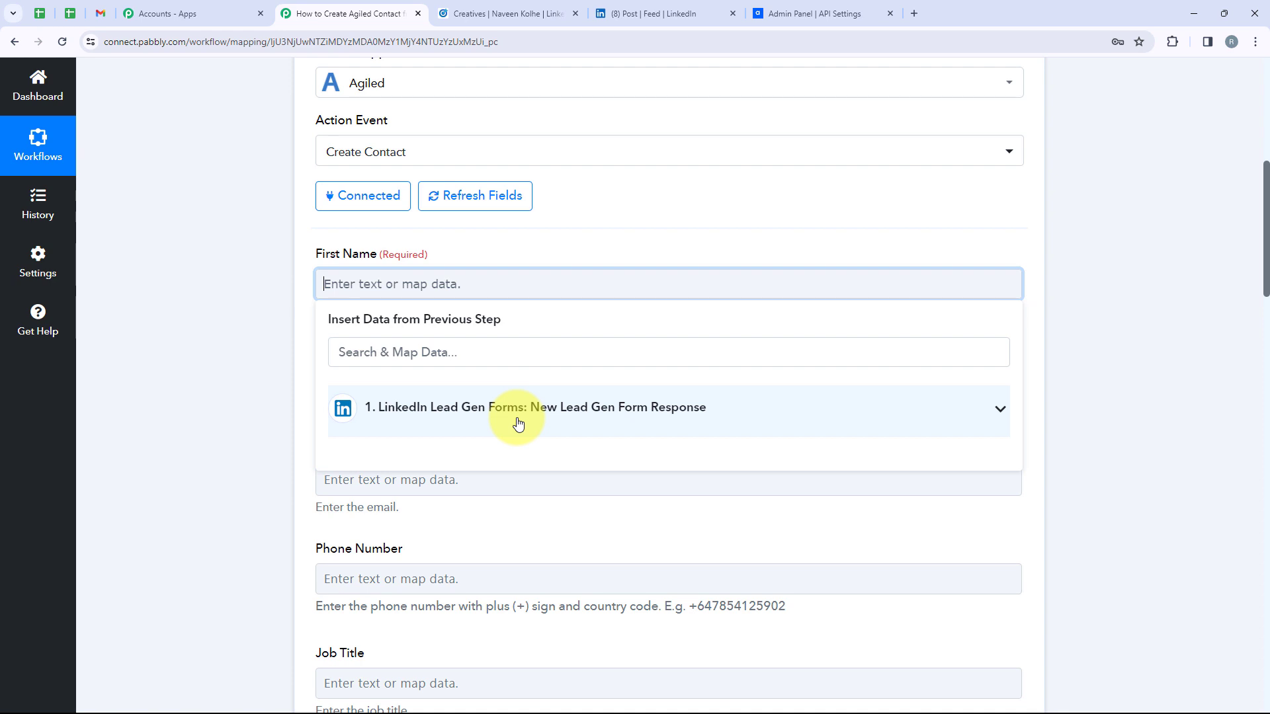
pyautogui.click(998, 411)
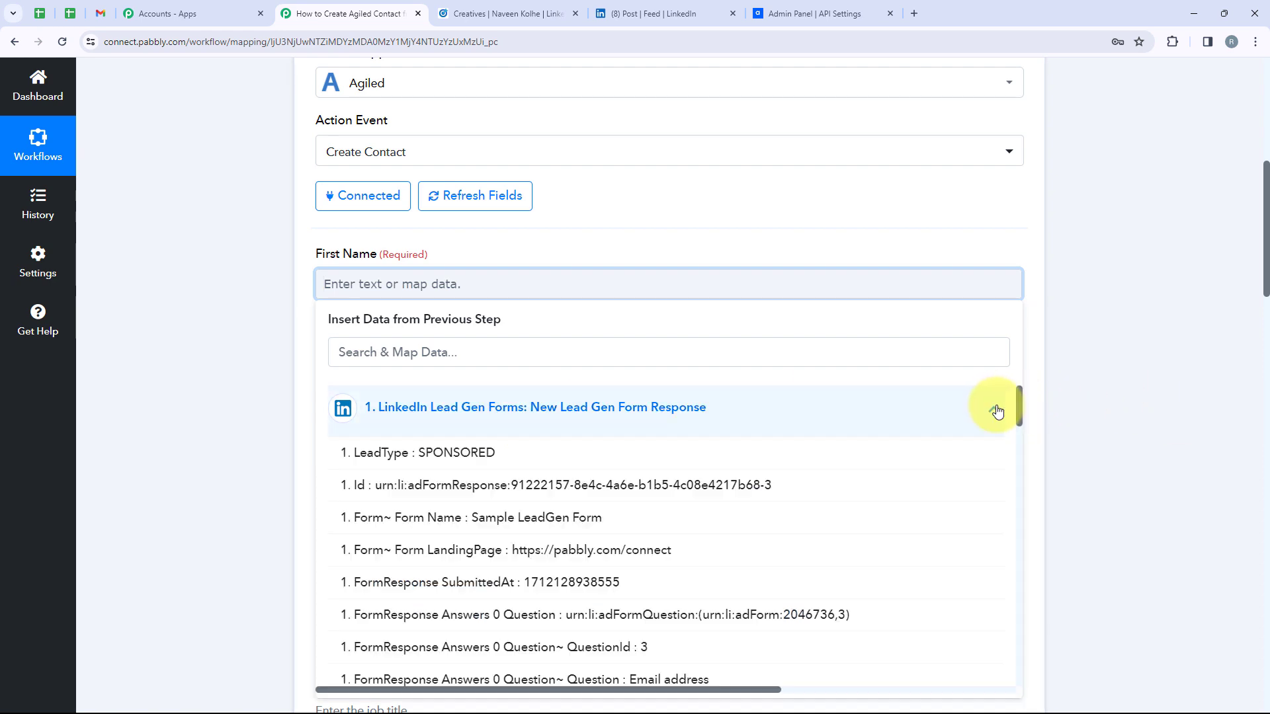
pyautogui.click(494, 360)
pyautogui.write('First')
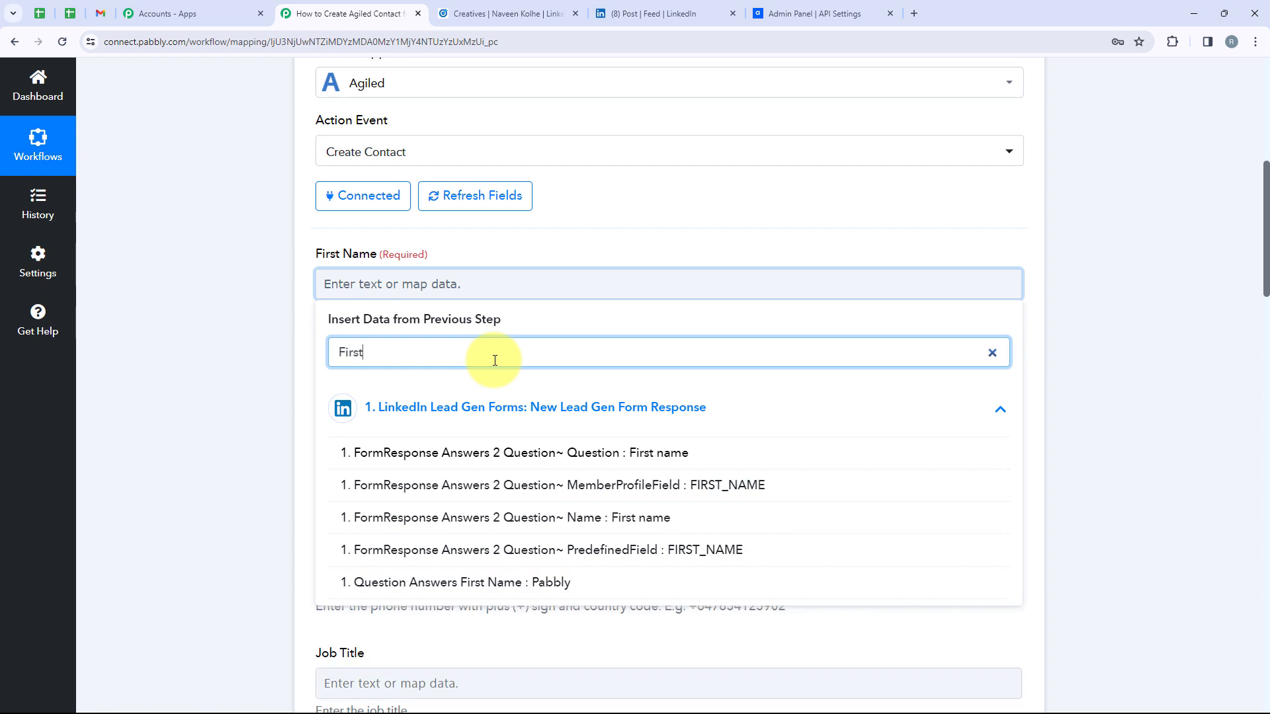
pyautogui.click(525, 519)
pyautogui.click(283, 434)
pyautogui.click(391, 395)
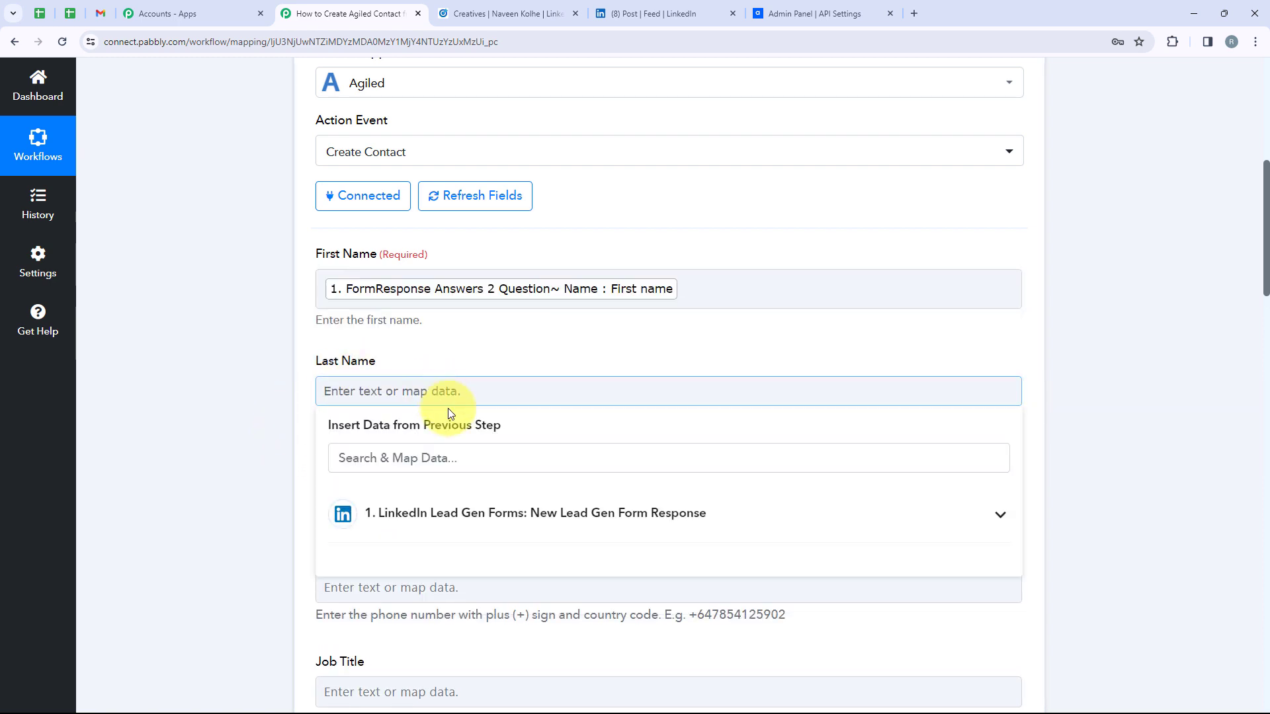
pyautogui.click(452, 455)
pyautogui.write('Last')
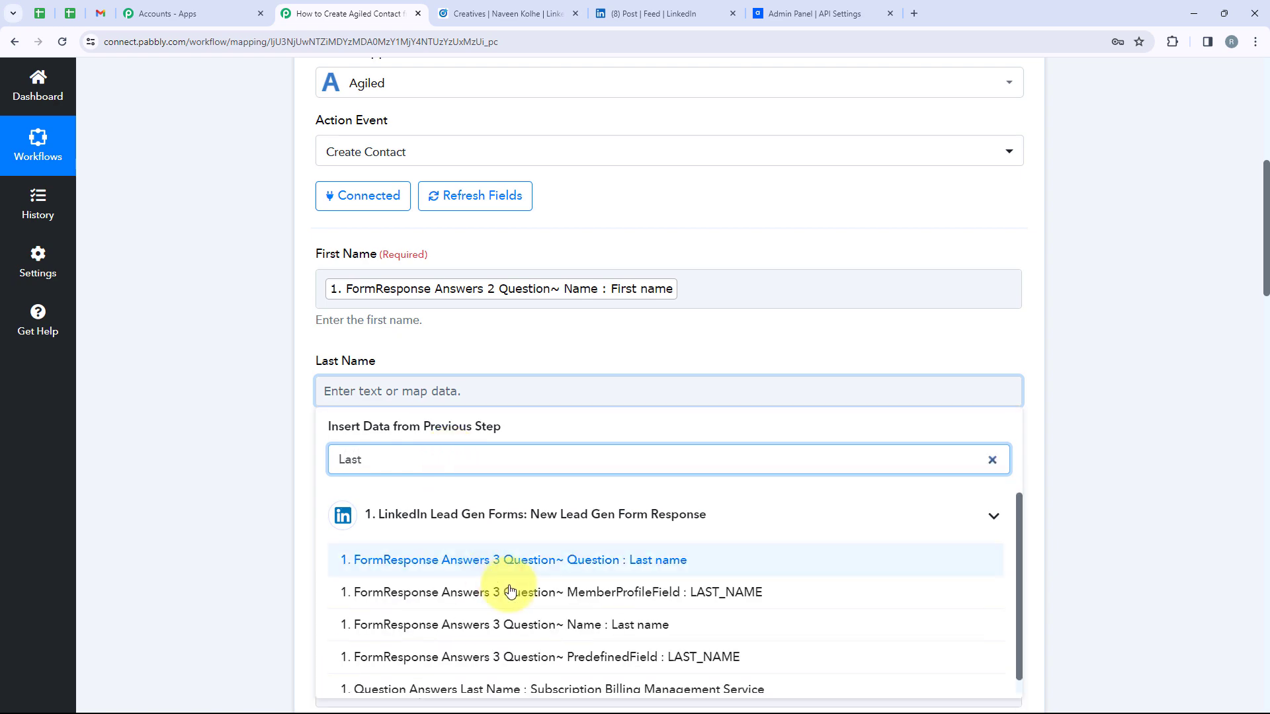
pyautogui.click(547, 627)
pyautogui.click(256, 483)
# Map the form's email address and phone number answers into the Email and Phone Number fields
pyautogui.scroll(-3, 340, 437)
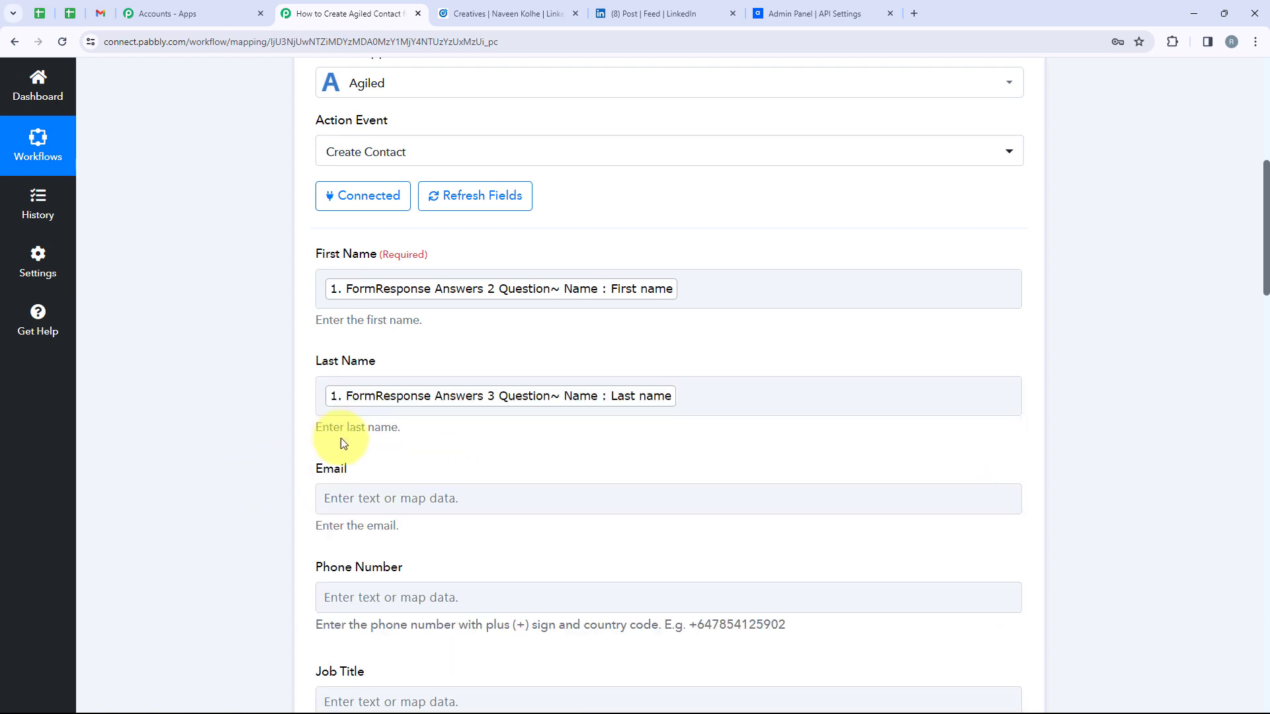
pyautogui.click(406, 303)
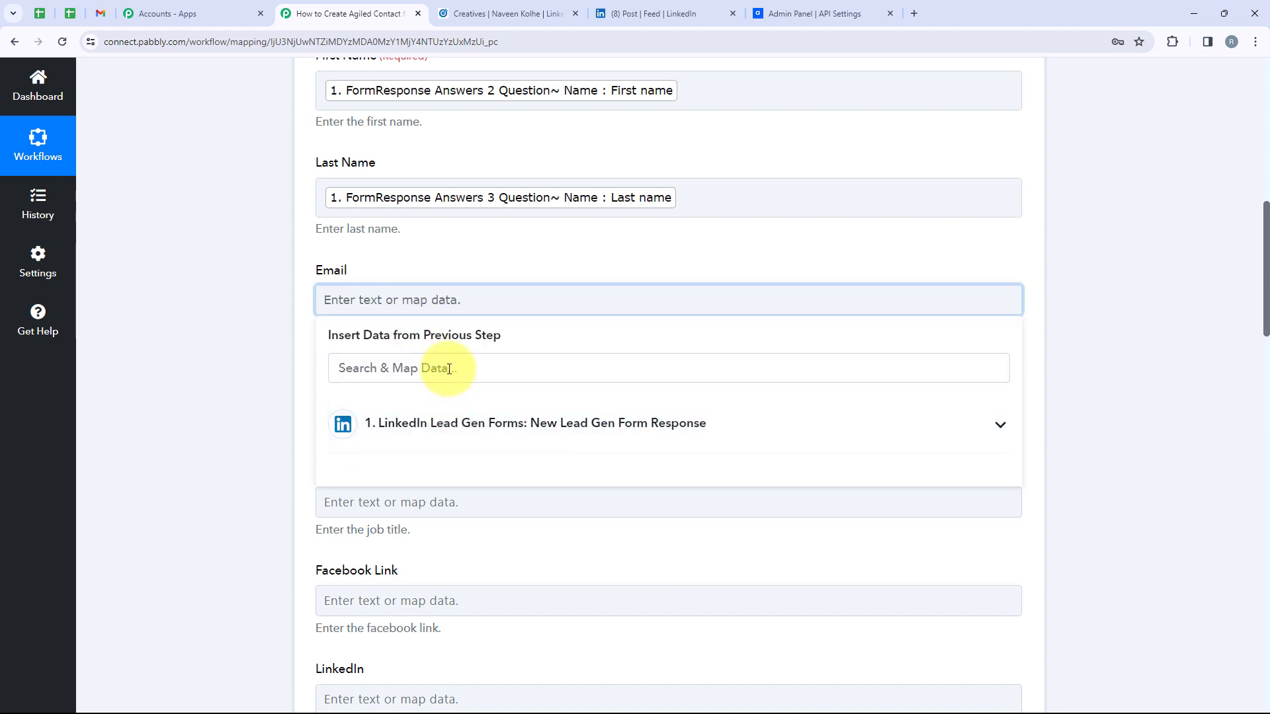
pyautogui.click(446, 368)
pyautogui.write('Email')
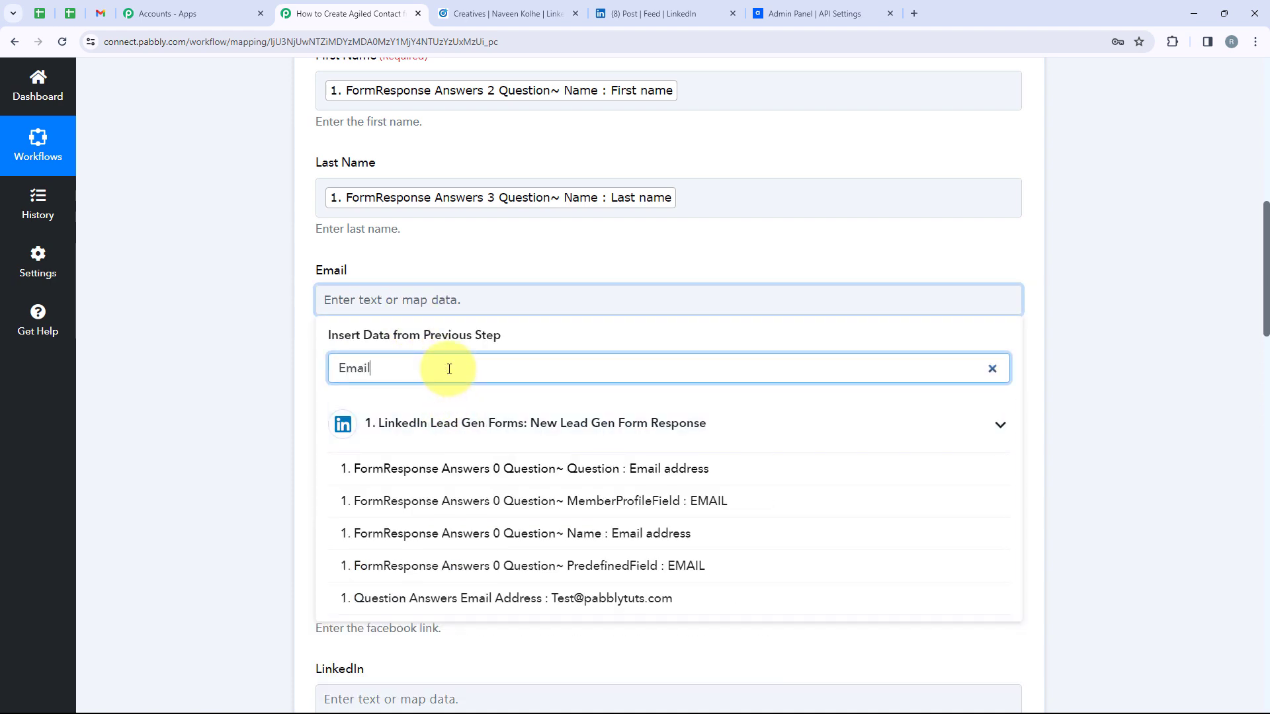
pyautogui.click(517, 600)
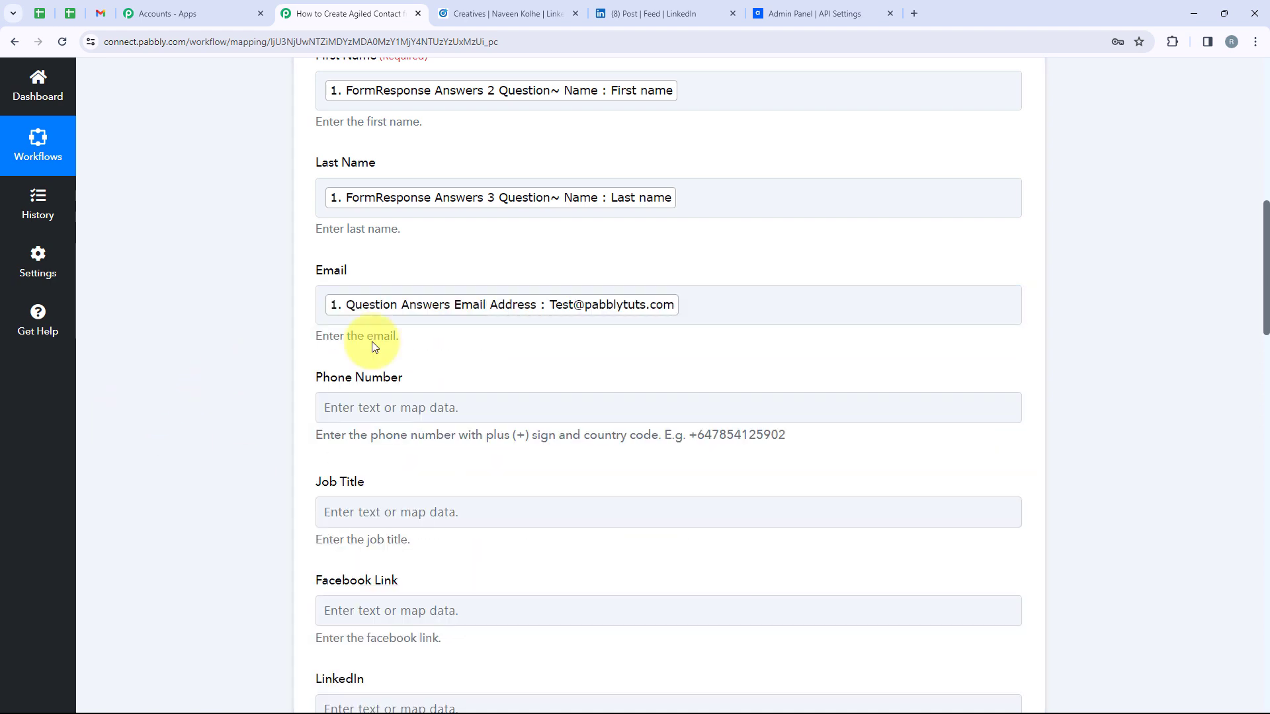
pyautogui.click(431, 405)
pyautogui.click(431, 474)
pyautogui.write('P')
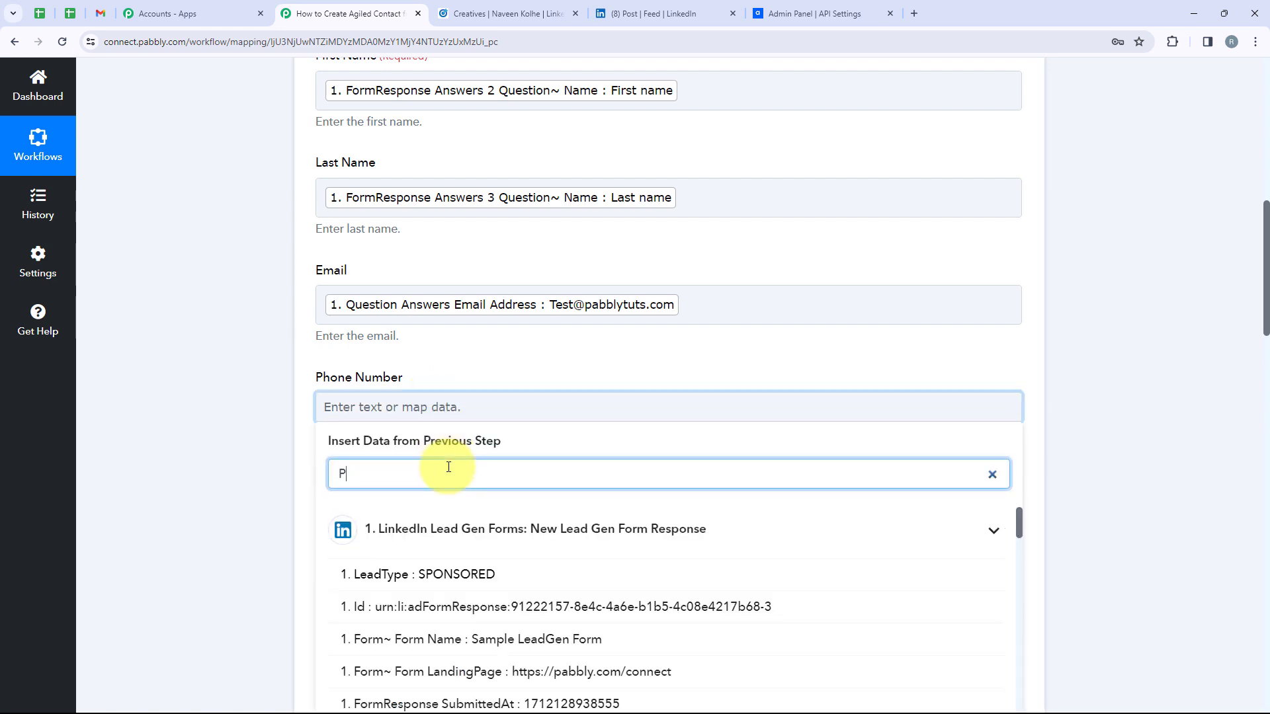
pyautogui.write('hone')
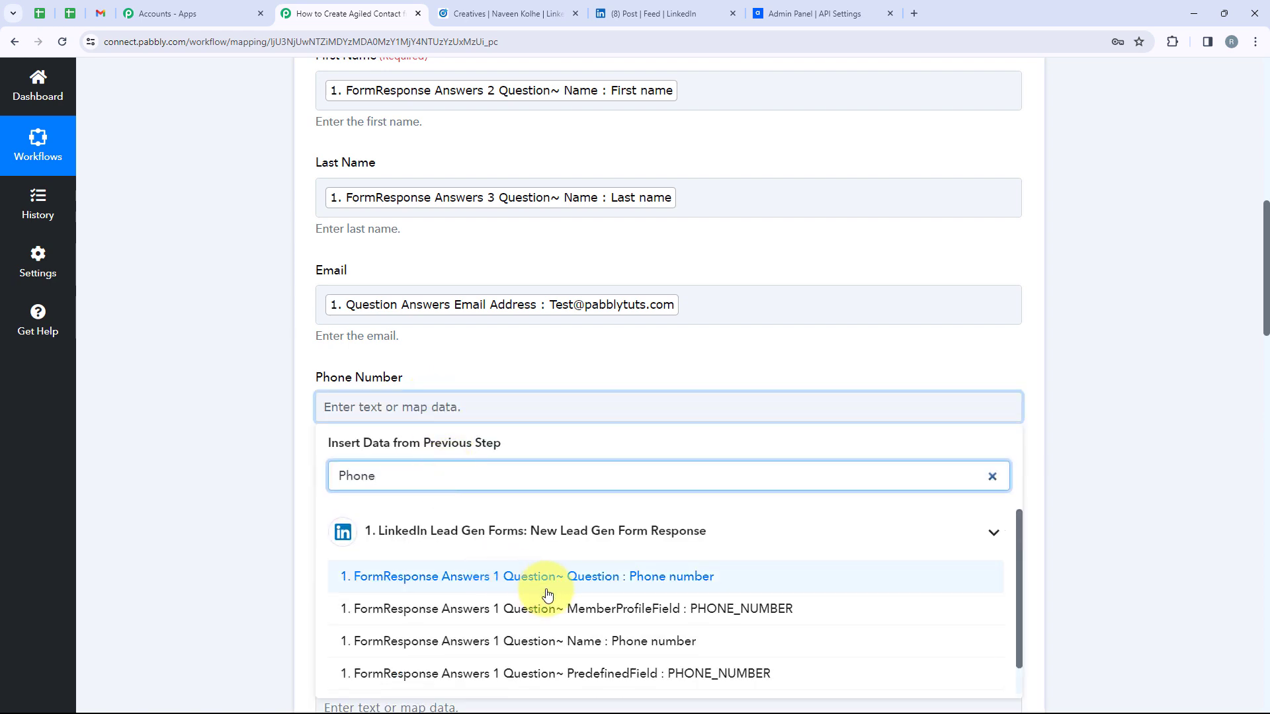
pyautogui.scroll(-1, 547, 598)
pyautogui.click(567, 673)
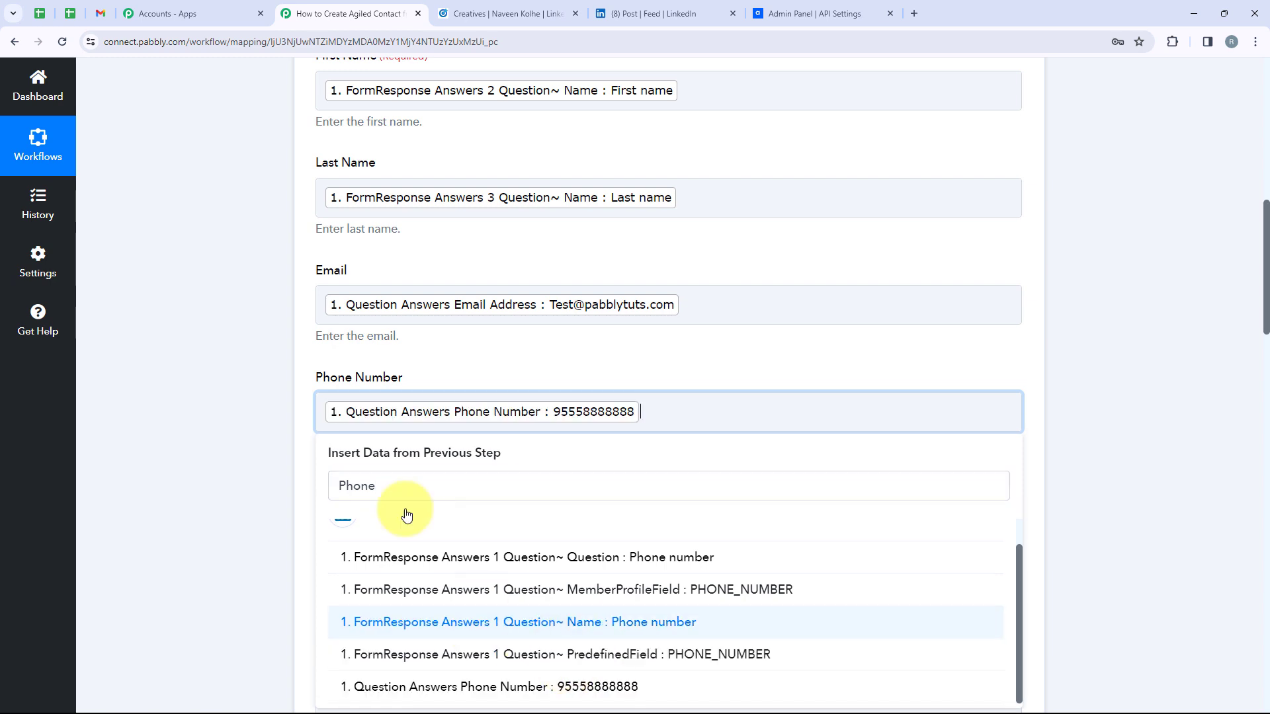
pyautogui.click(284, 383)
pyautogui.scroll(2, 363, 395)
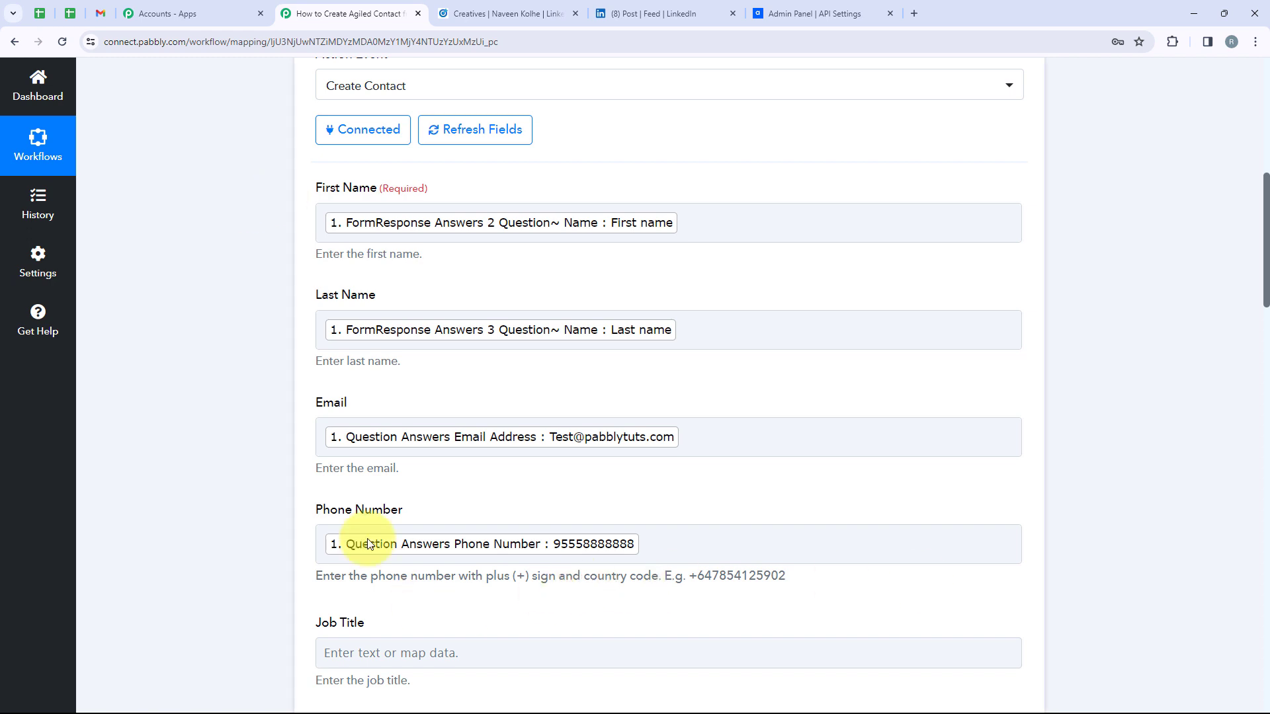
# Keep Lead as the Agiled contact Role and leave the optional fields empty
pyautogui.scroll(-13, 635, 359)
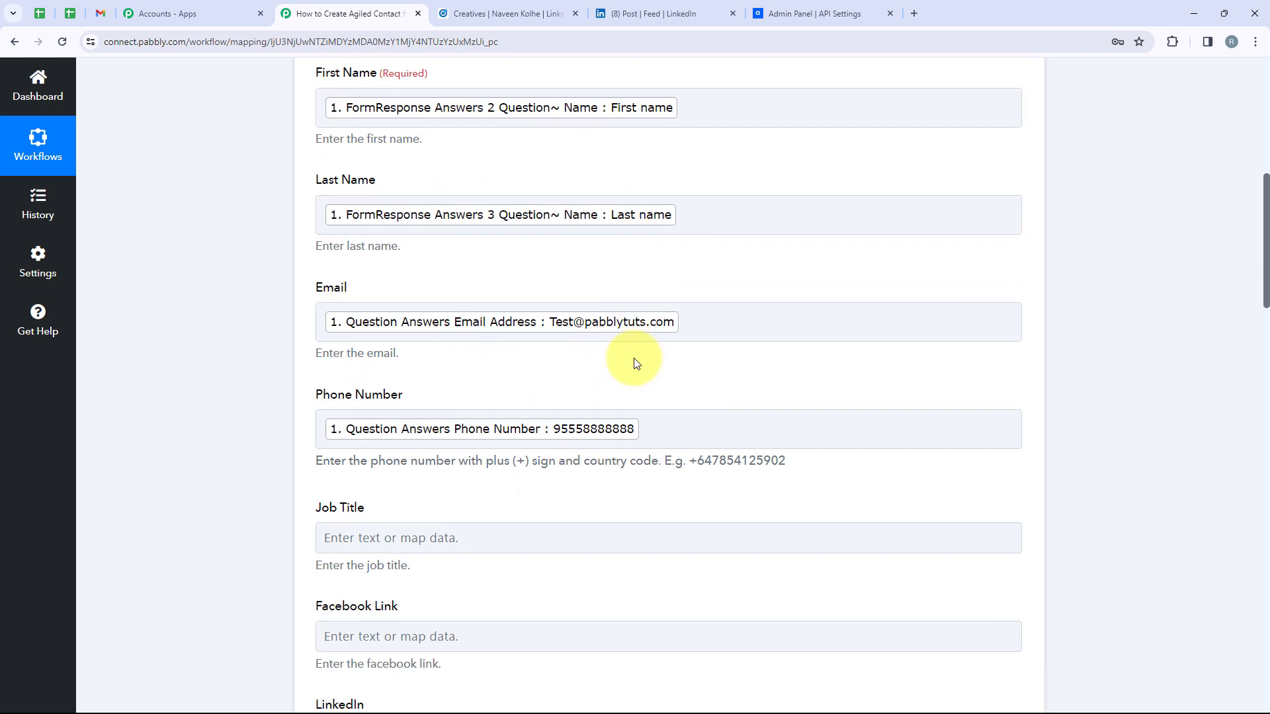
pyautogui.scroll(4, 634, 359)
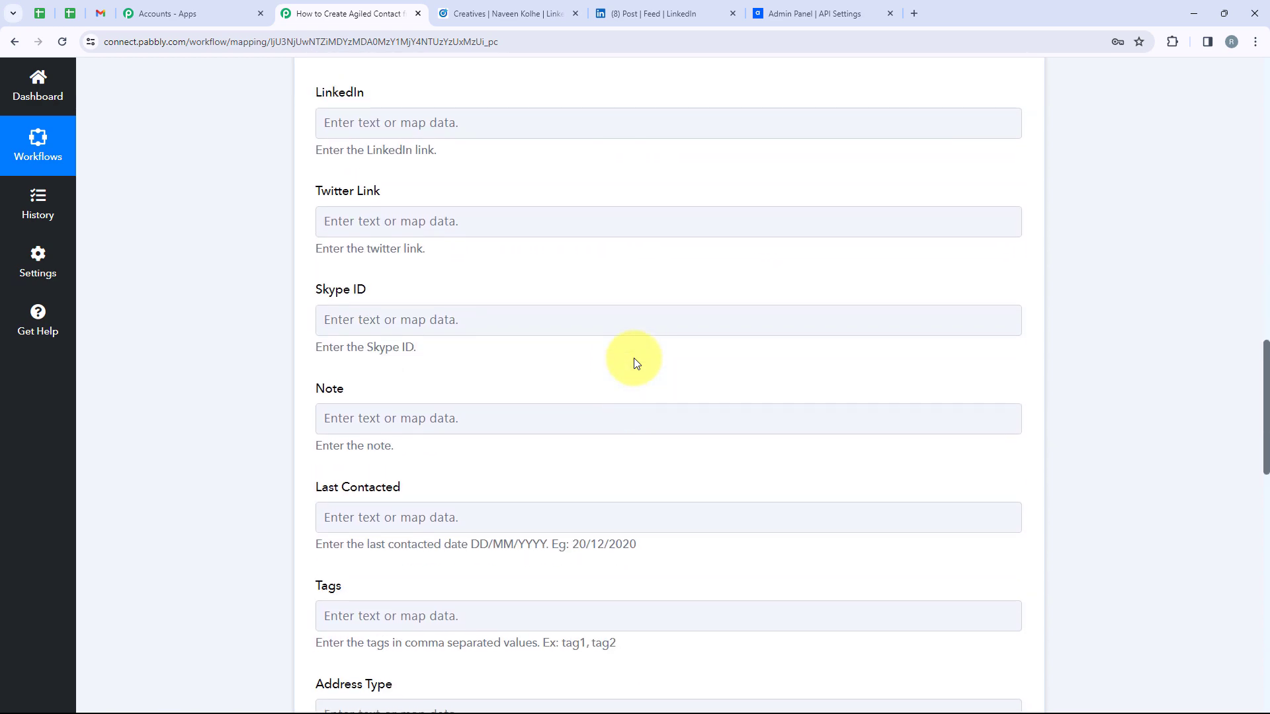
pyautogui.scroll(-3, 530, 308)
pyautogui.scroll(-5, 532, 309)
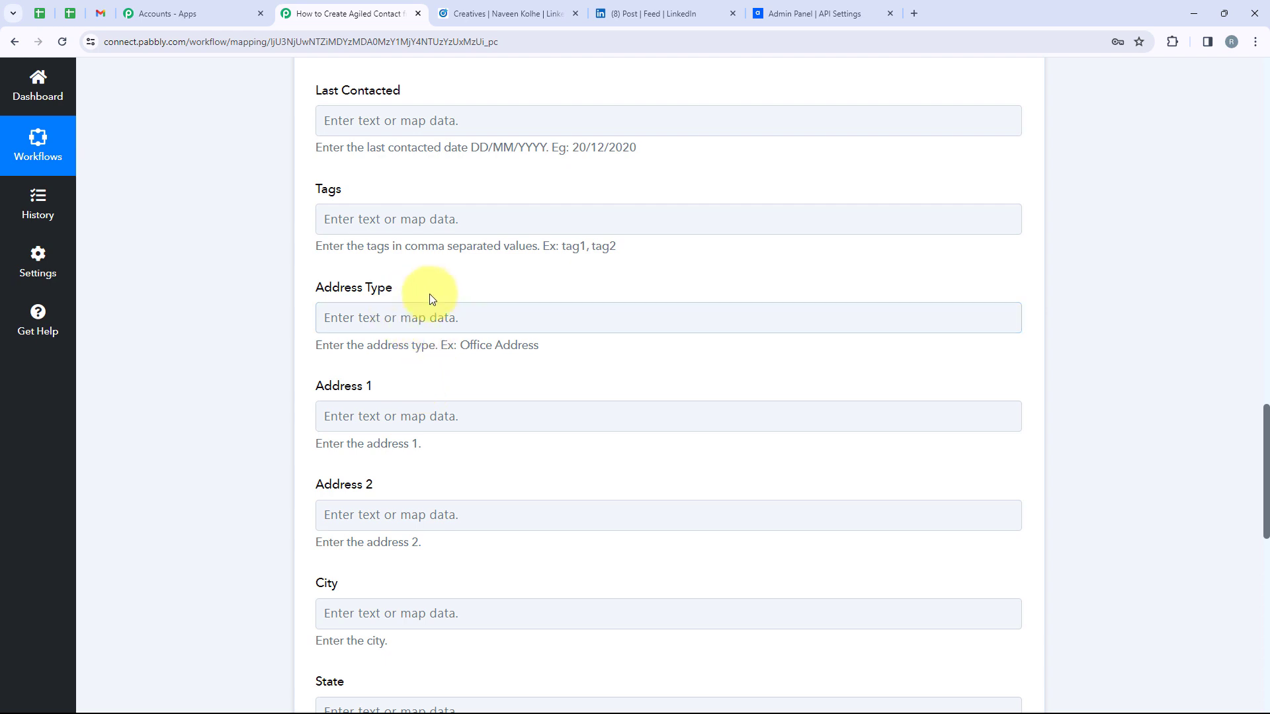
pyautogui.scroll(-7, 509, 391)
pyautogui.scroll(-3, 516, 372)
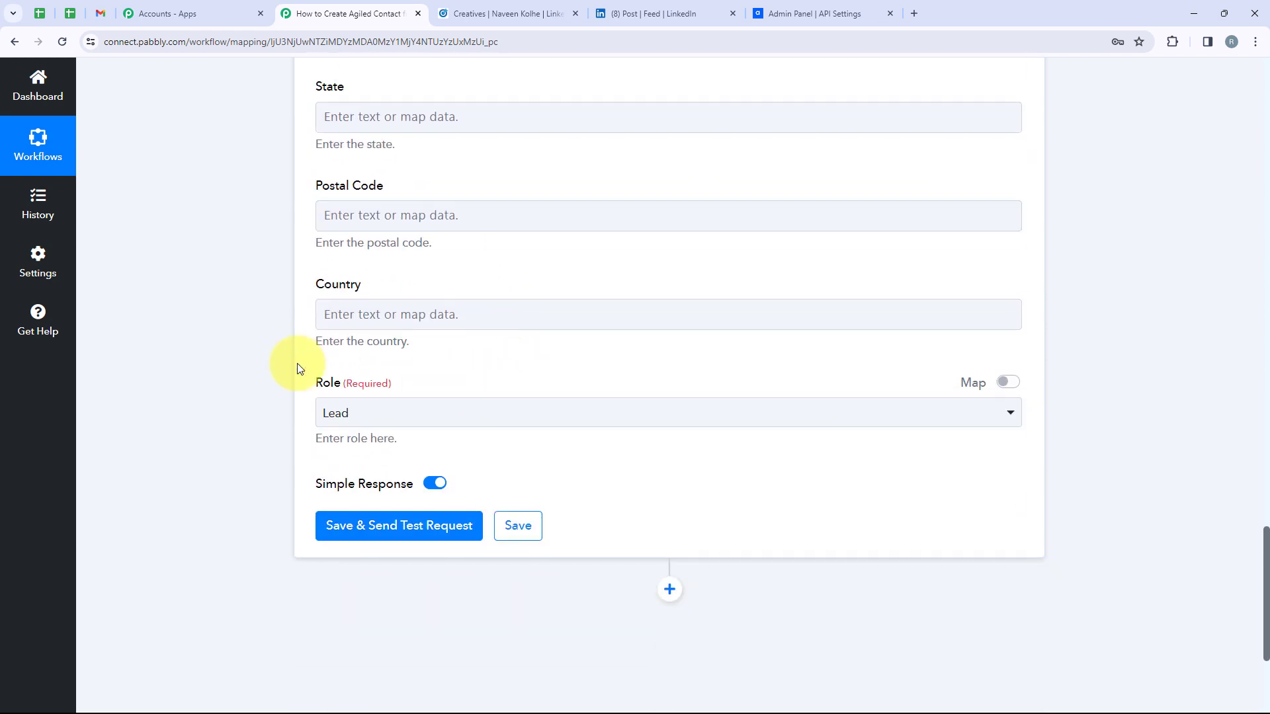
pyautogui.moveTo(297, 390); pyautogui.dragTo(367, 414)
pyautogui.click(367, 413)
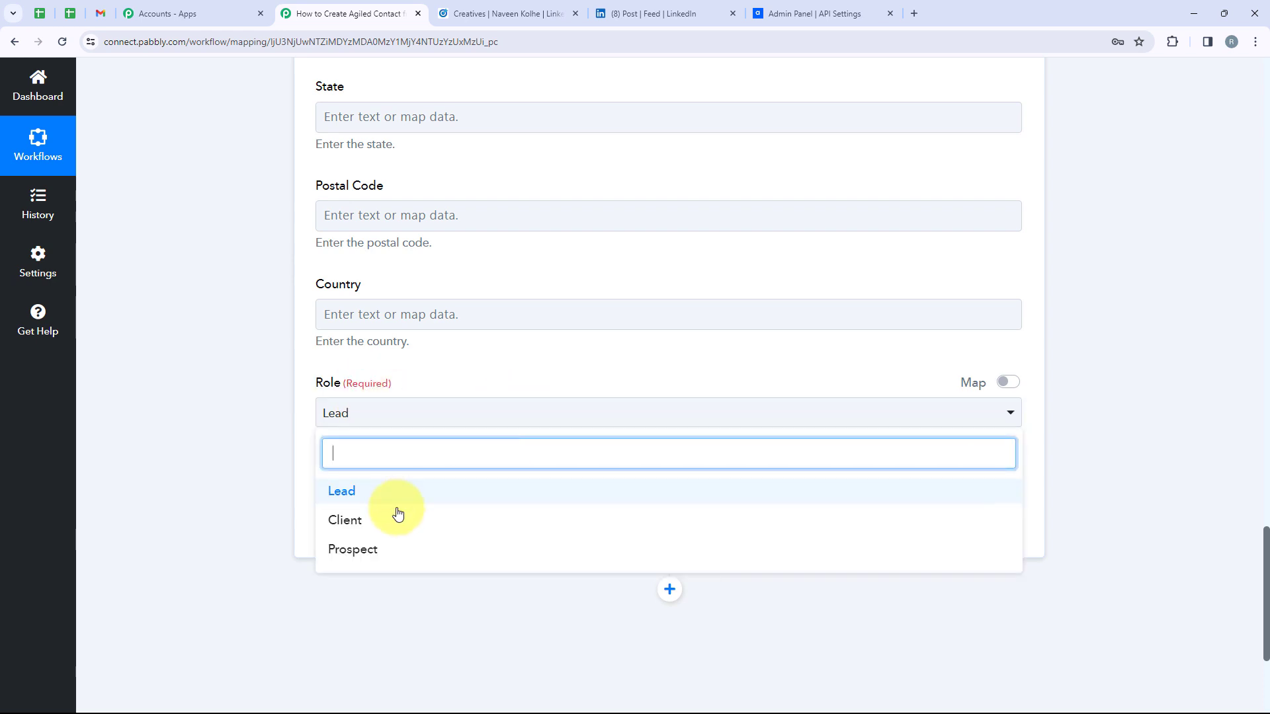
pyautogui.click(395, 508)
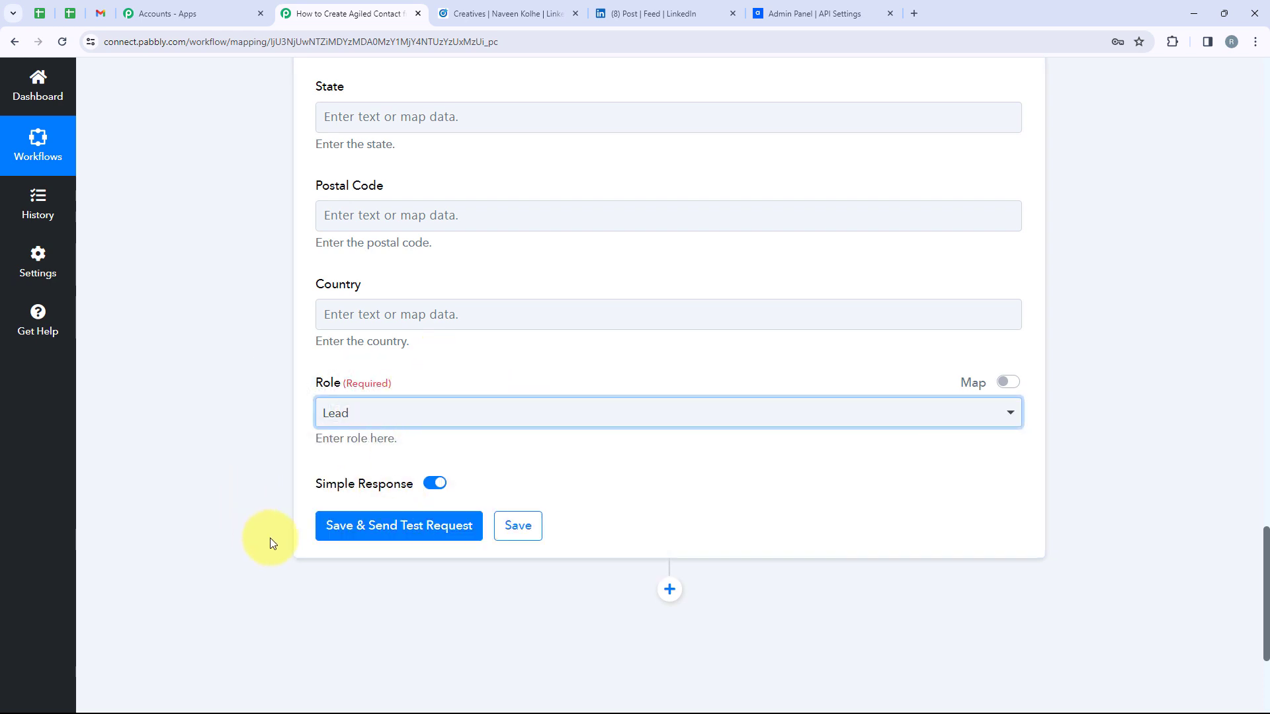
# Save and send a test request, then check the returned email, first name and phone values
pyautogui.click(447, 538)
pyautogui.scroll(-6, 815, 472)
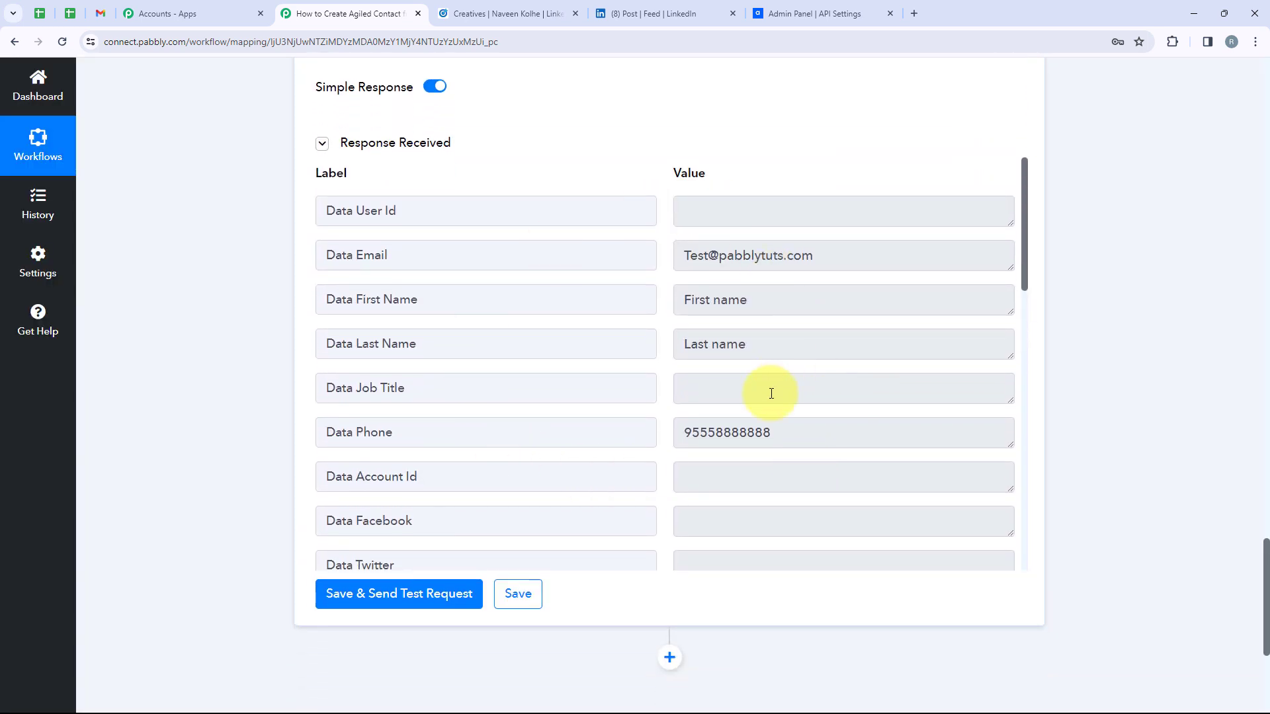
pyautogui.moveTo(820, 257); pyautogui.dragTo(669, 245)
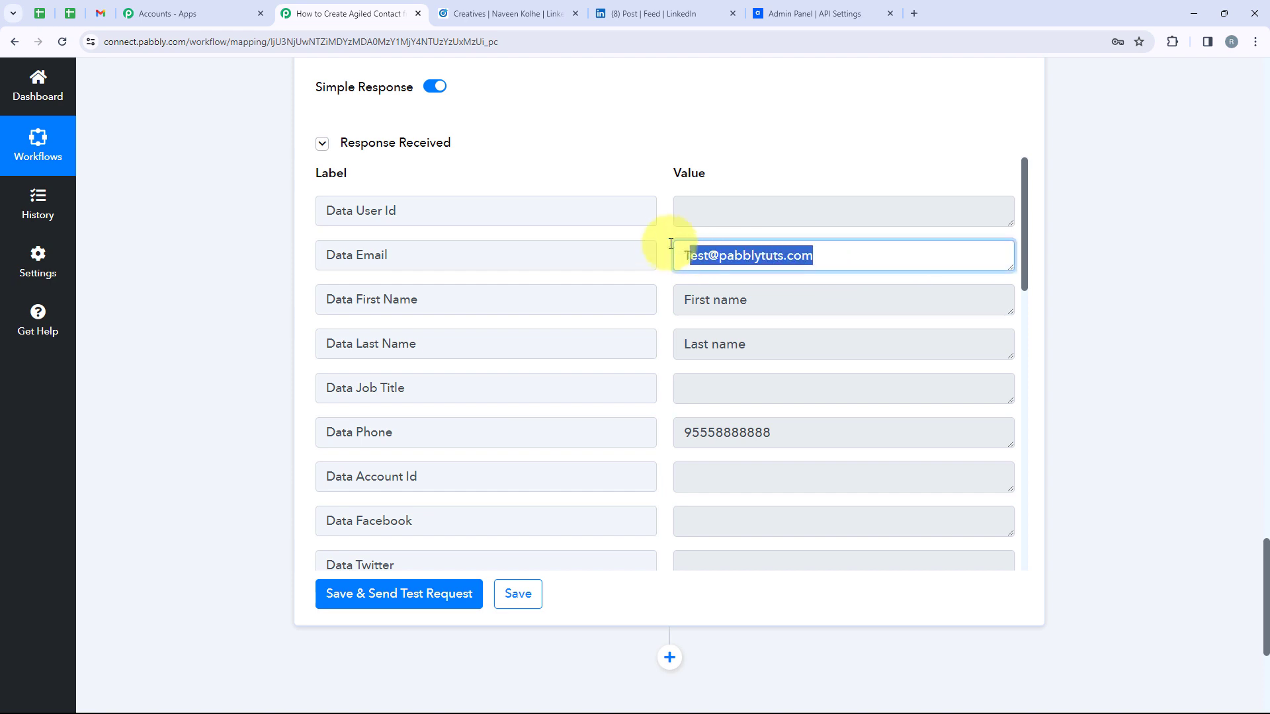
pyautogui.moveTo(750, 301); pyautogui.dragTo(689, 296)
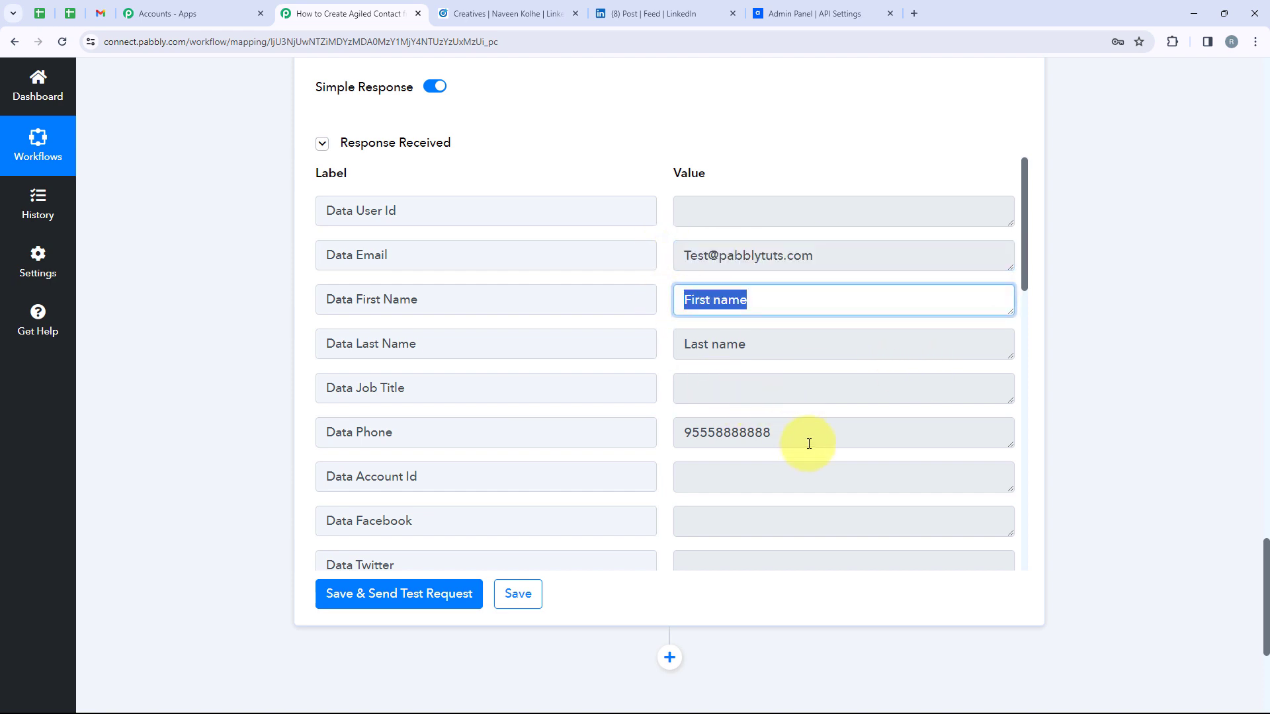
pyautogui.moveTo(809, 443); pyautogui.dragTo(620, 441)
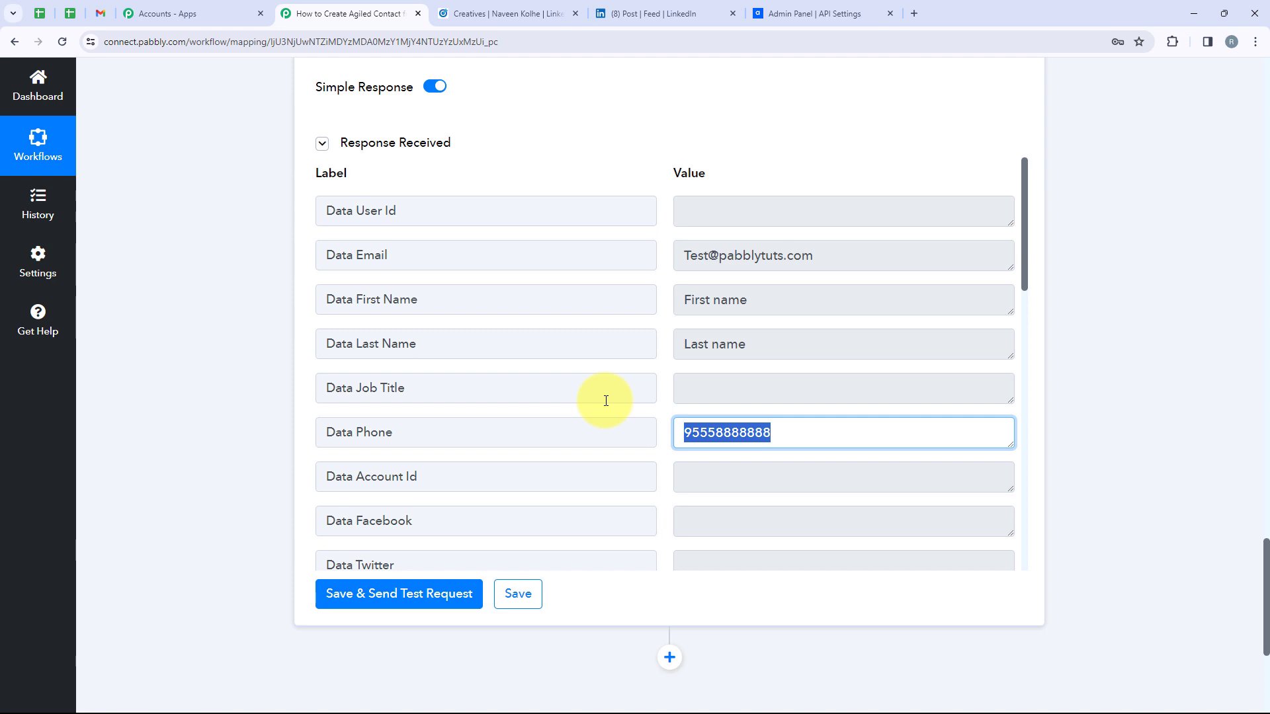
pyautogui.click(817, 13)
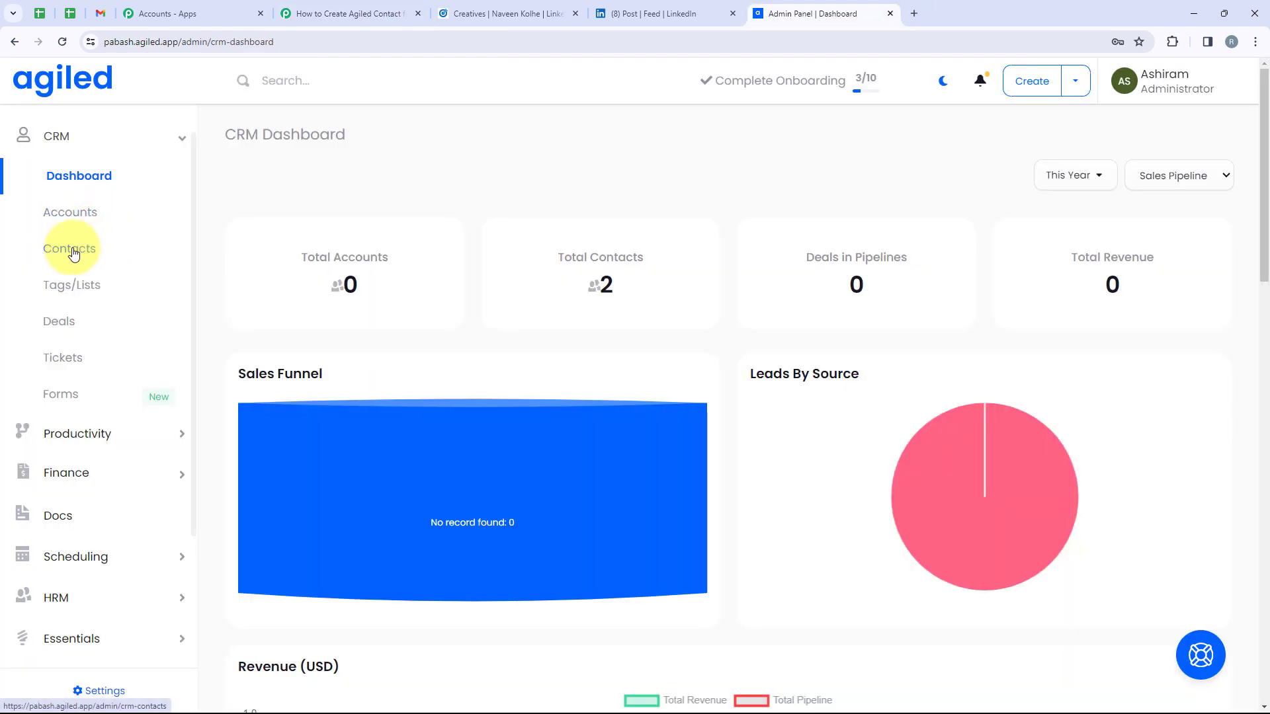
# Confirm that Agiled's CRM Contacts list shows the new test contact as a Lead
pyautogui.click(71, 251)
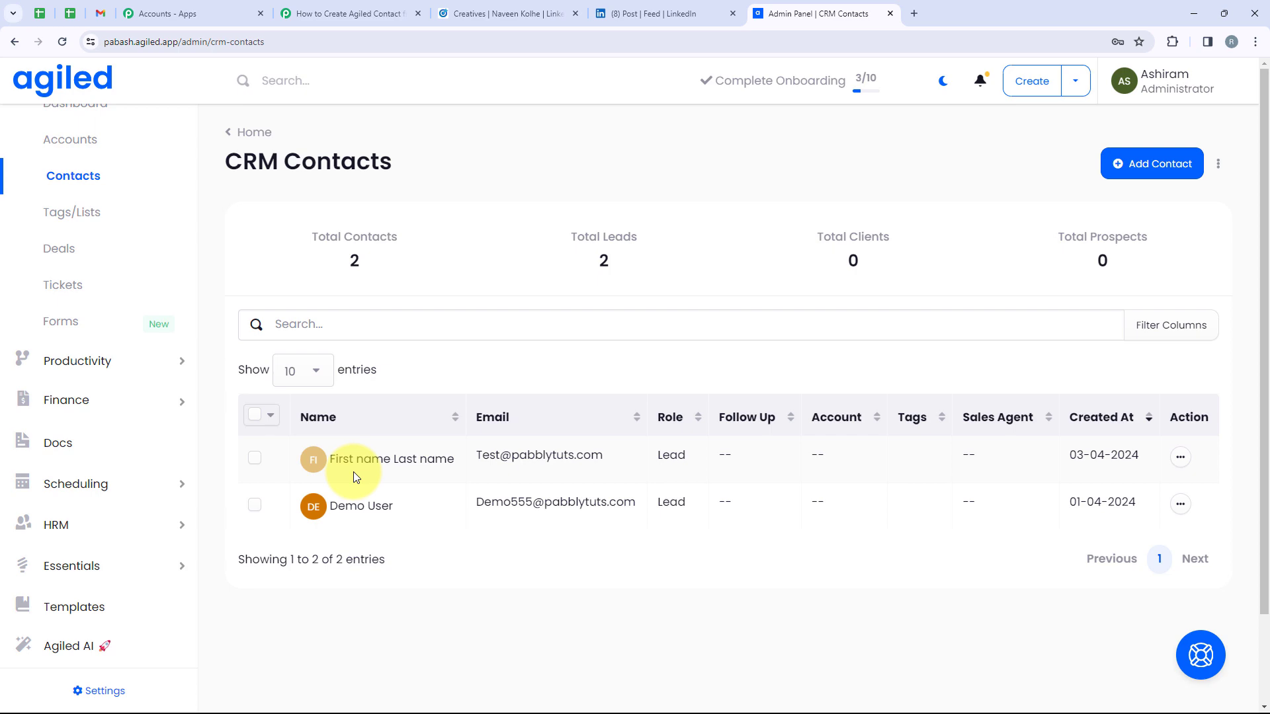
pyautogui.click(344, 15)
# Expand the LinkedIn Lead Gen Forms trigger and scroll through its Sample LeadGen Form response
pyautogui.scroll(9, 723, 482)
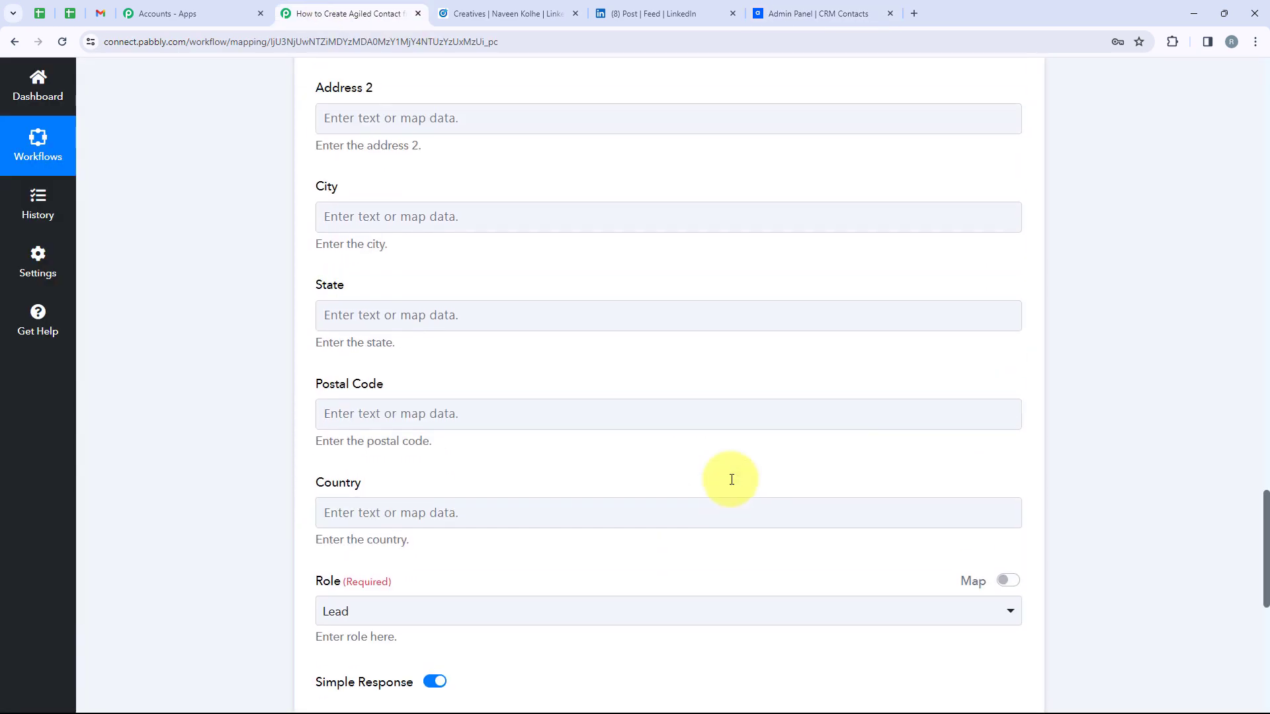
pyautogui.scroll(18, 732, 479)
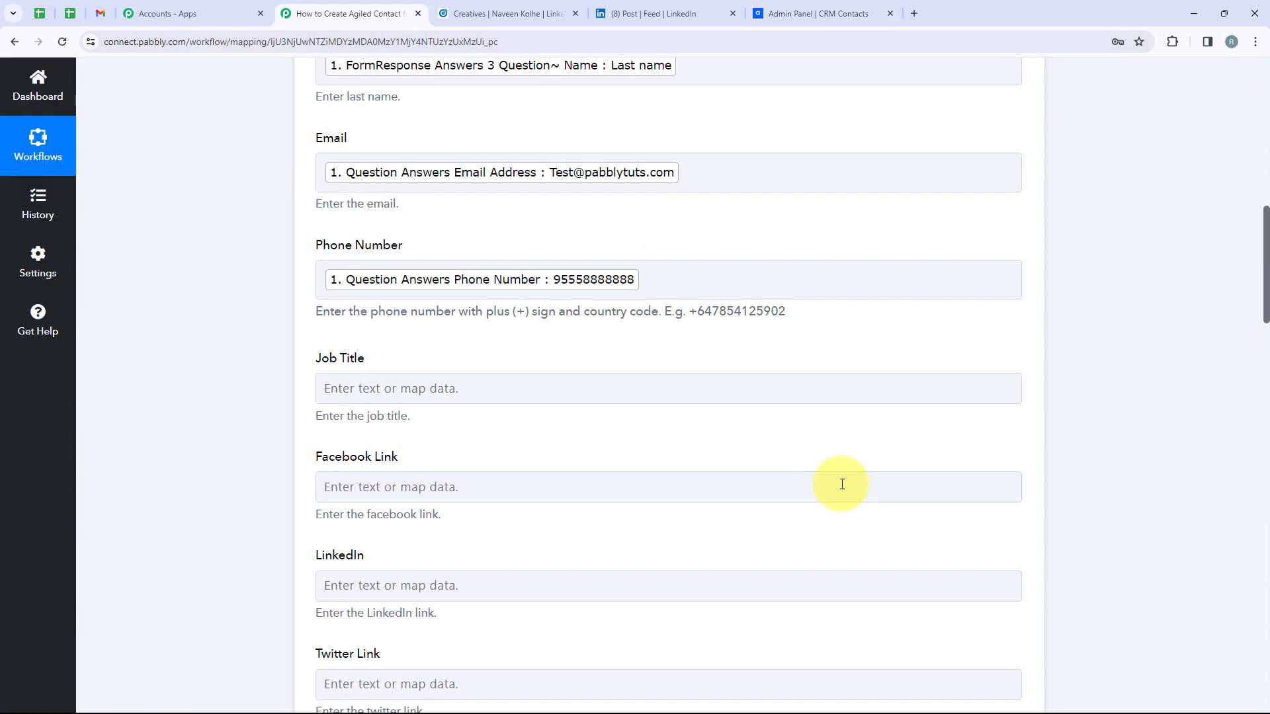
pyautogui.scroll(10, 1134, 420)
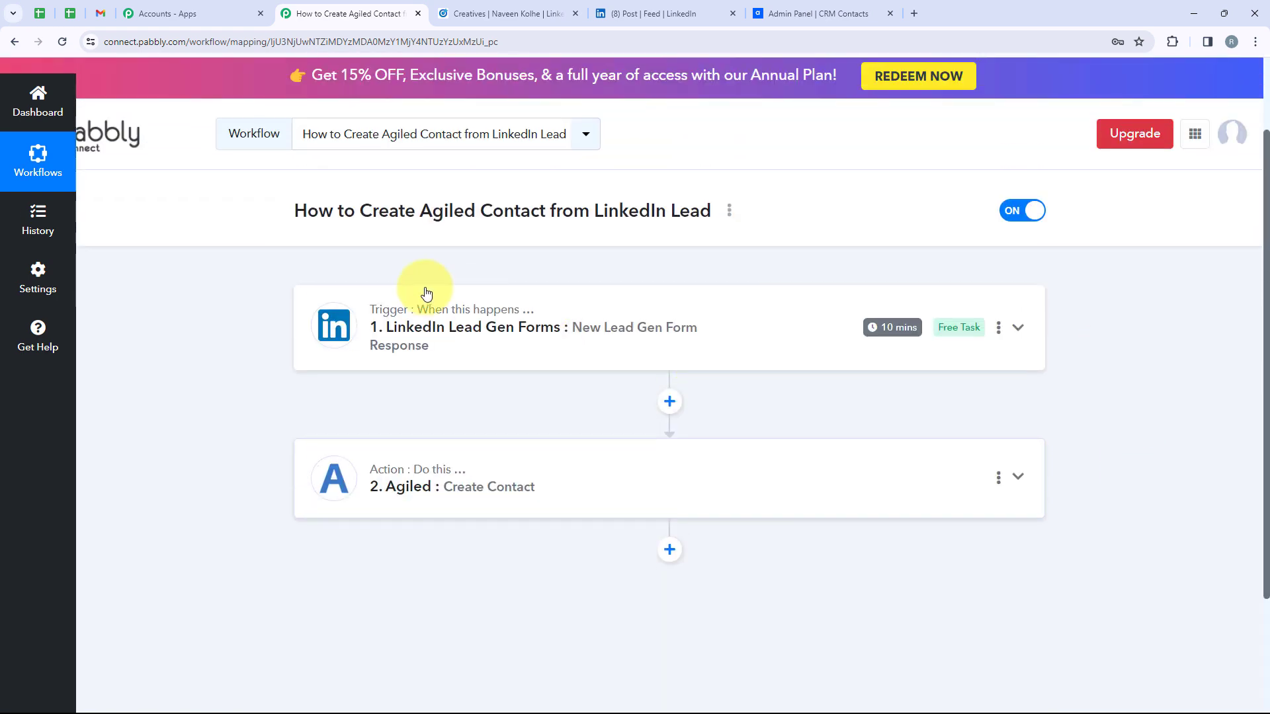
pyautogui.click(426, 293)
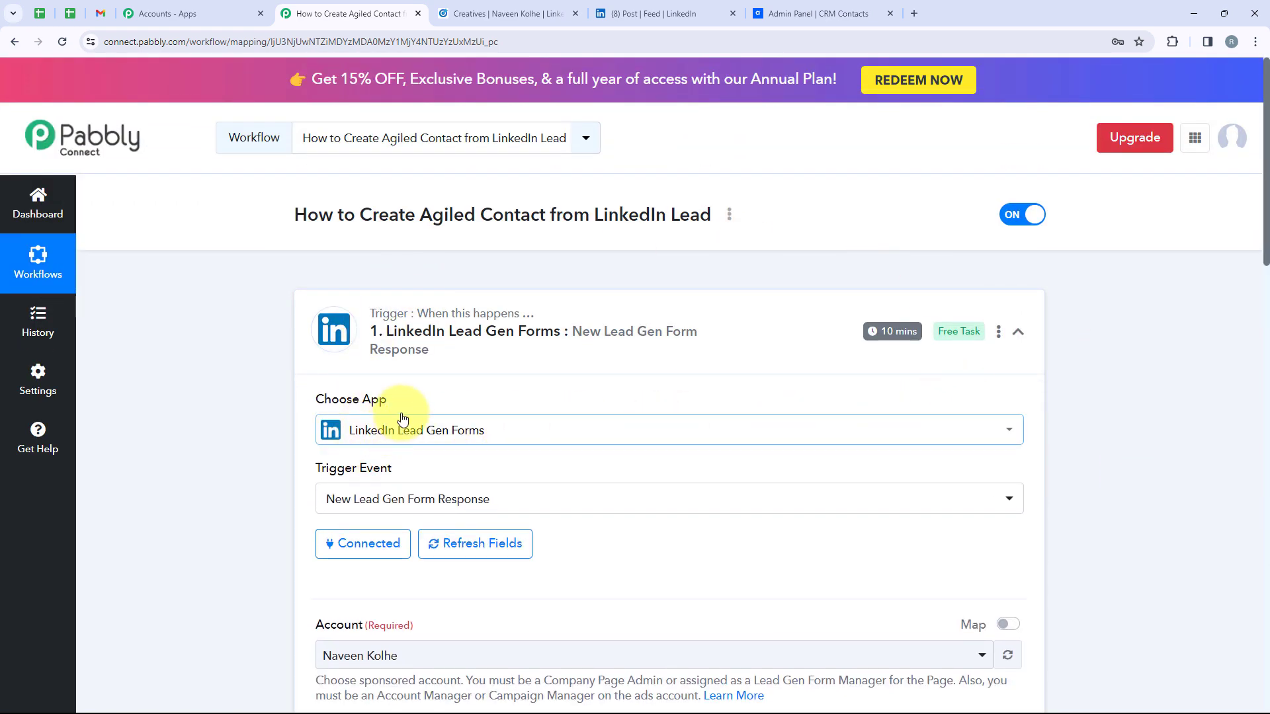
pyautogui.scroll(-2, 592, 371)
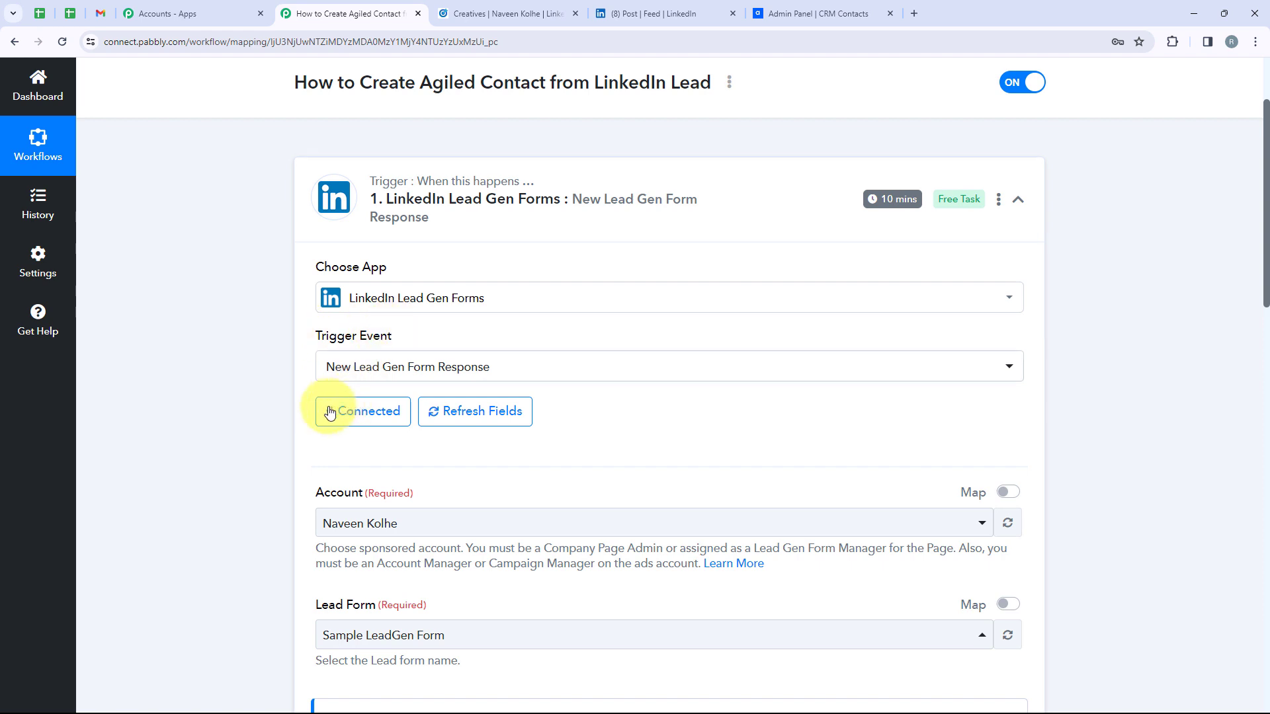
pyautogui.scroll(-3, 720, 325)
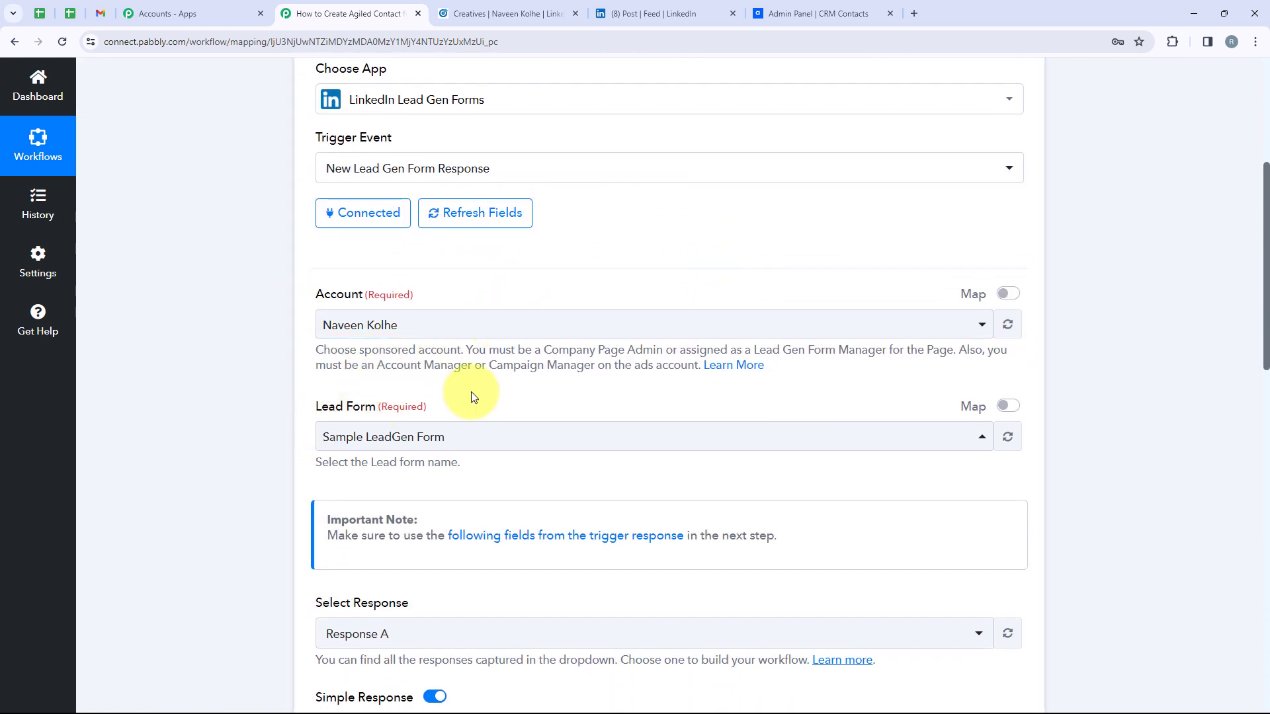
pyautogui.scroll(-4, 473, 394)
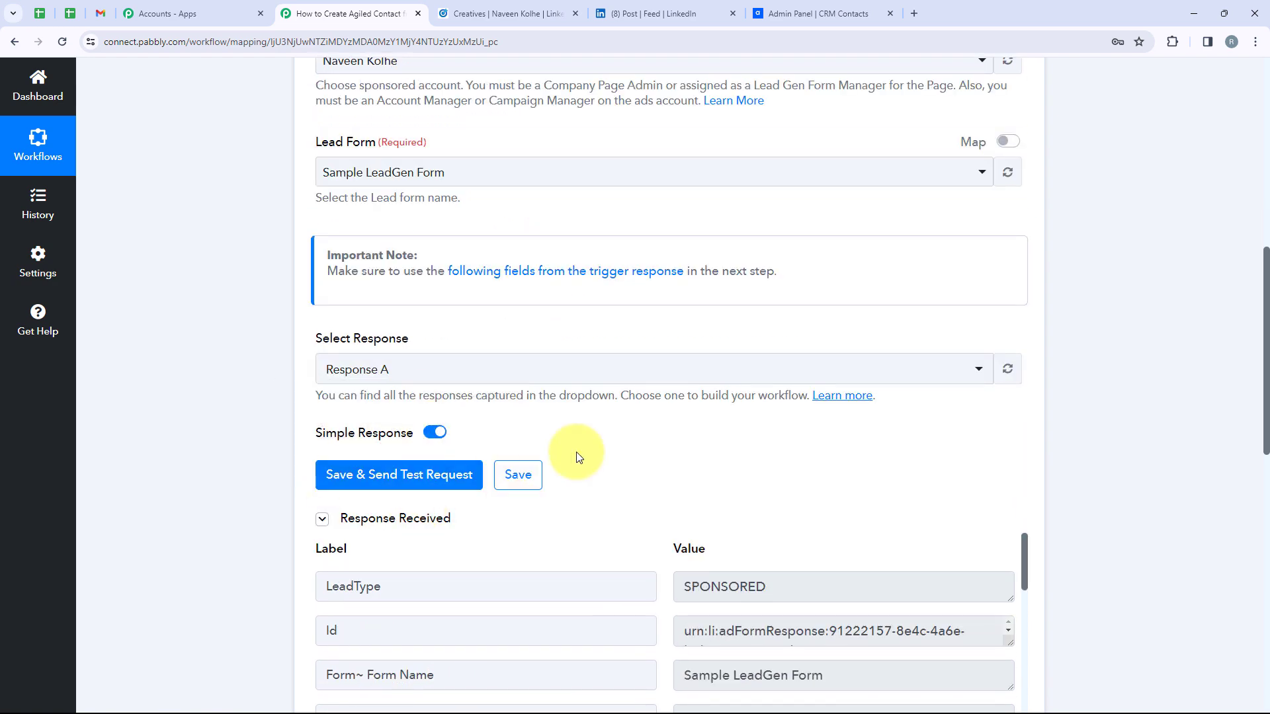
pyautogui.scroll(-5, 711, 435)
pyautogui.scroll(-1, 695, 346)
pyautogui.scroll(6, 743, 346)
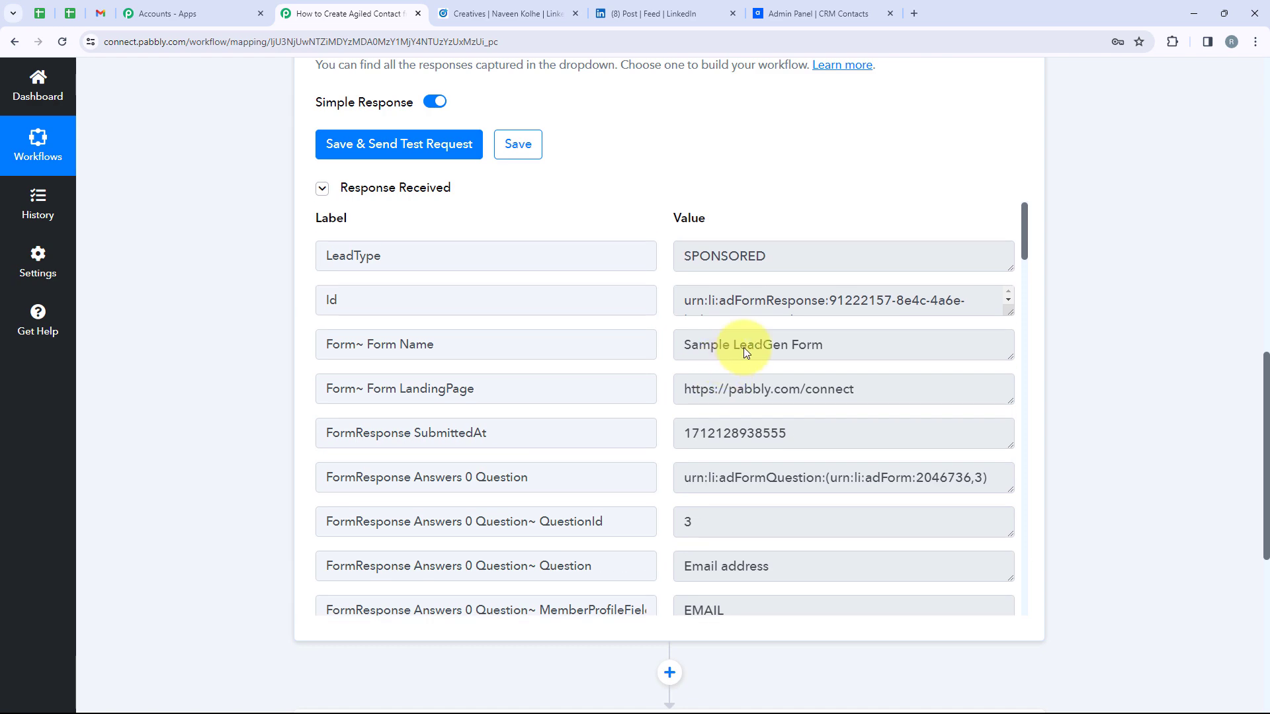
pyautogui.scroll(10, 767, 297)
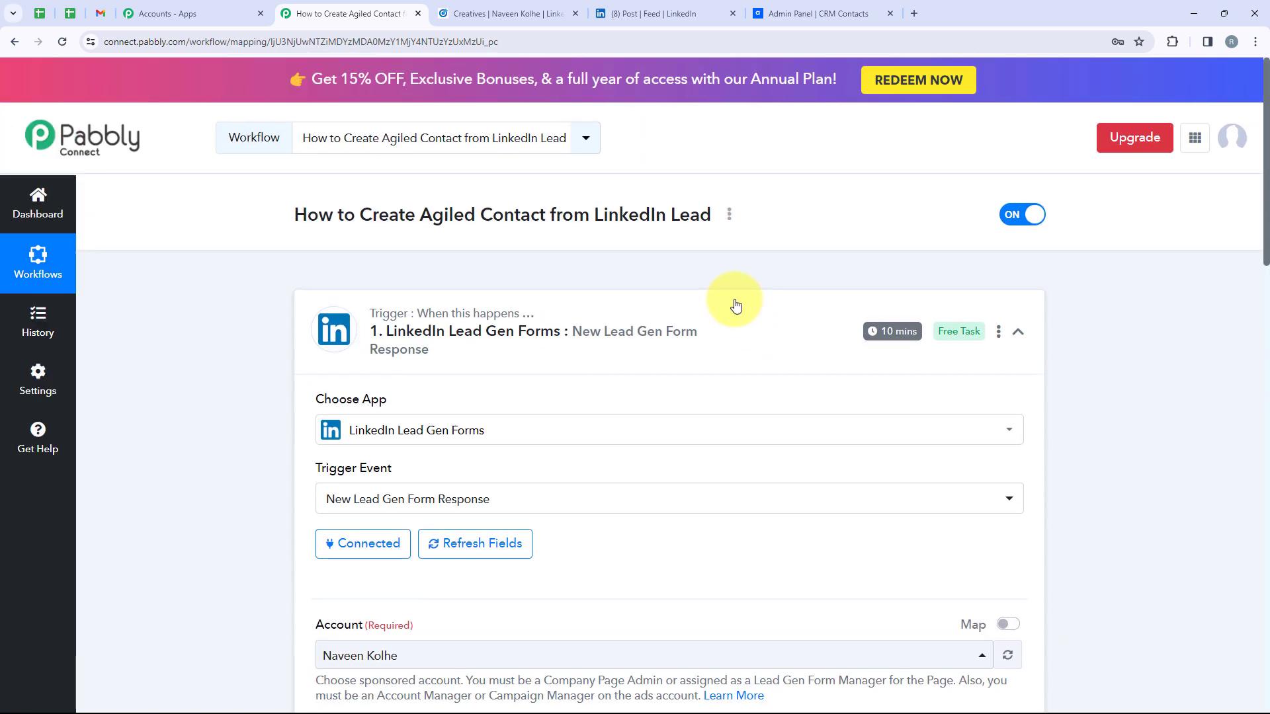
# Collapse the LinkedIn trigger and expand the Agiled Create Contact step
pyautogui.click(731, 305)
pyautogui.click(651, 512)
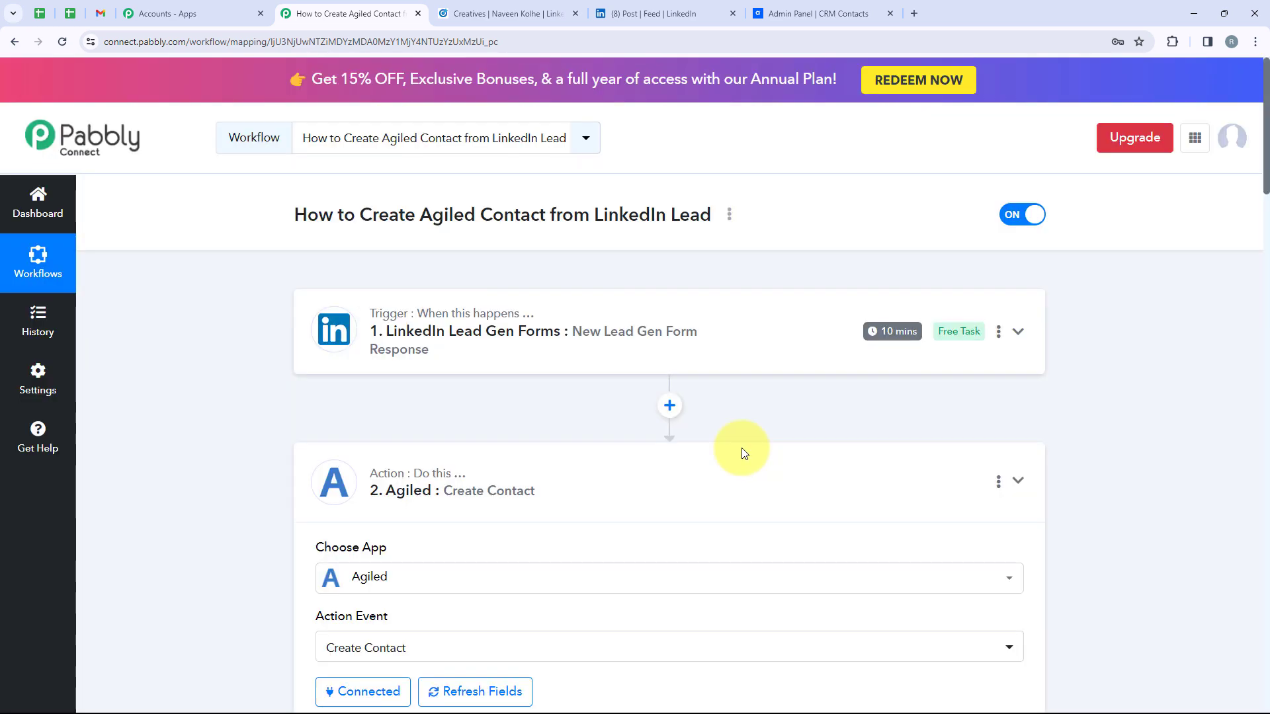
pyautogui.scroll(-3, 728, 443)
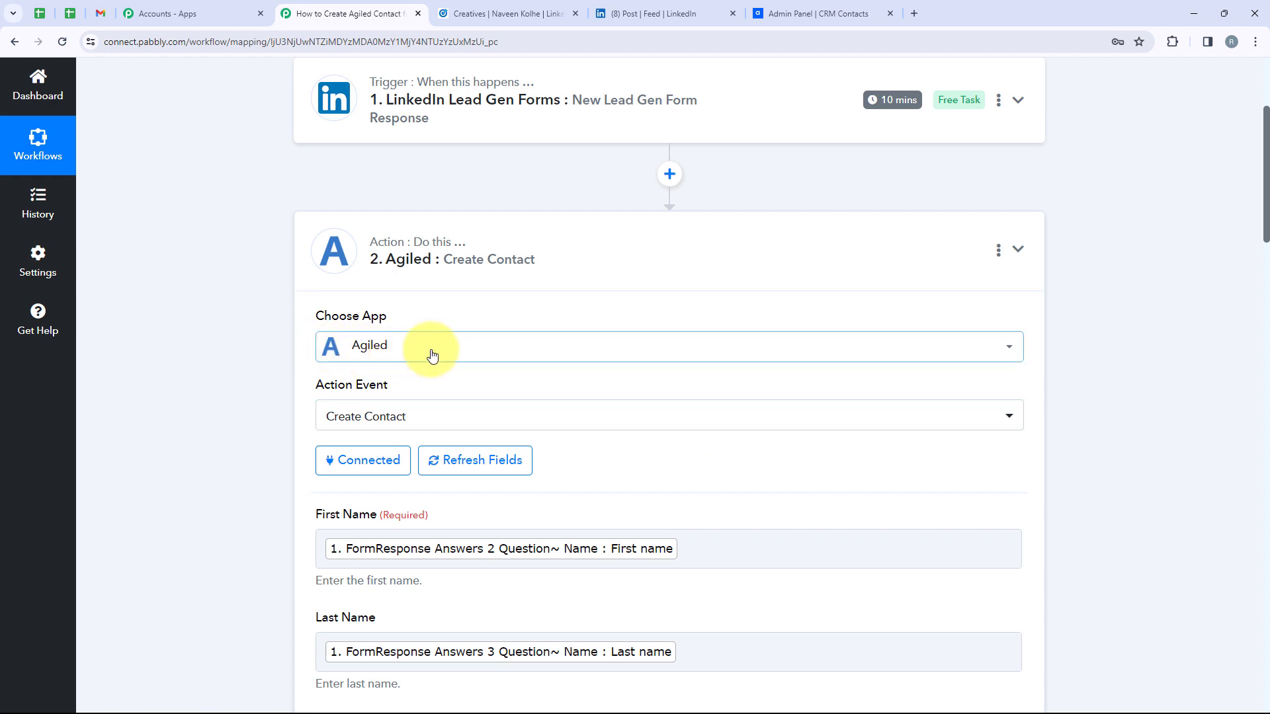
pyautogui.scroll(-2, 391, 357)
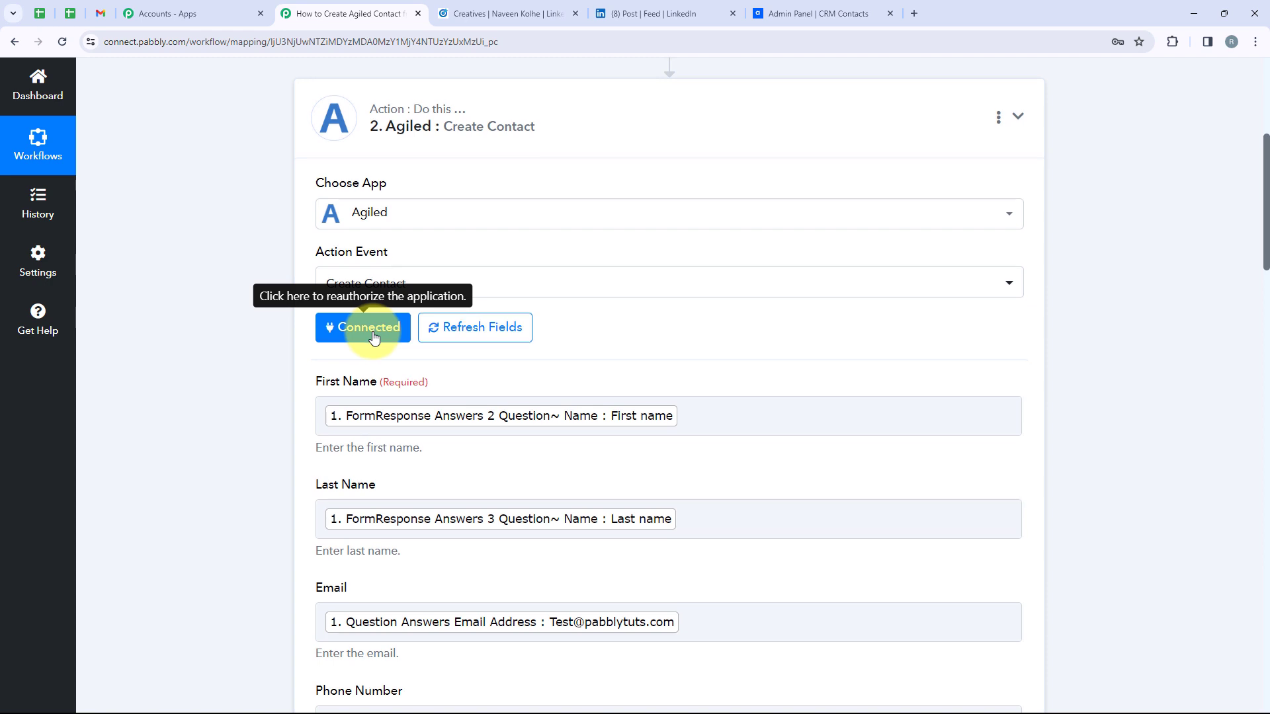
pyautogui.scroll(-3, 297, 328)
# Review the First Name, Last Name and Email mappings, then view Agiled's contacts list with 2 Leads
pyautogui.moveTo(314, 186); pyautogui.dragTo(375, 187)
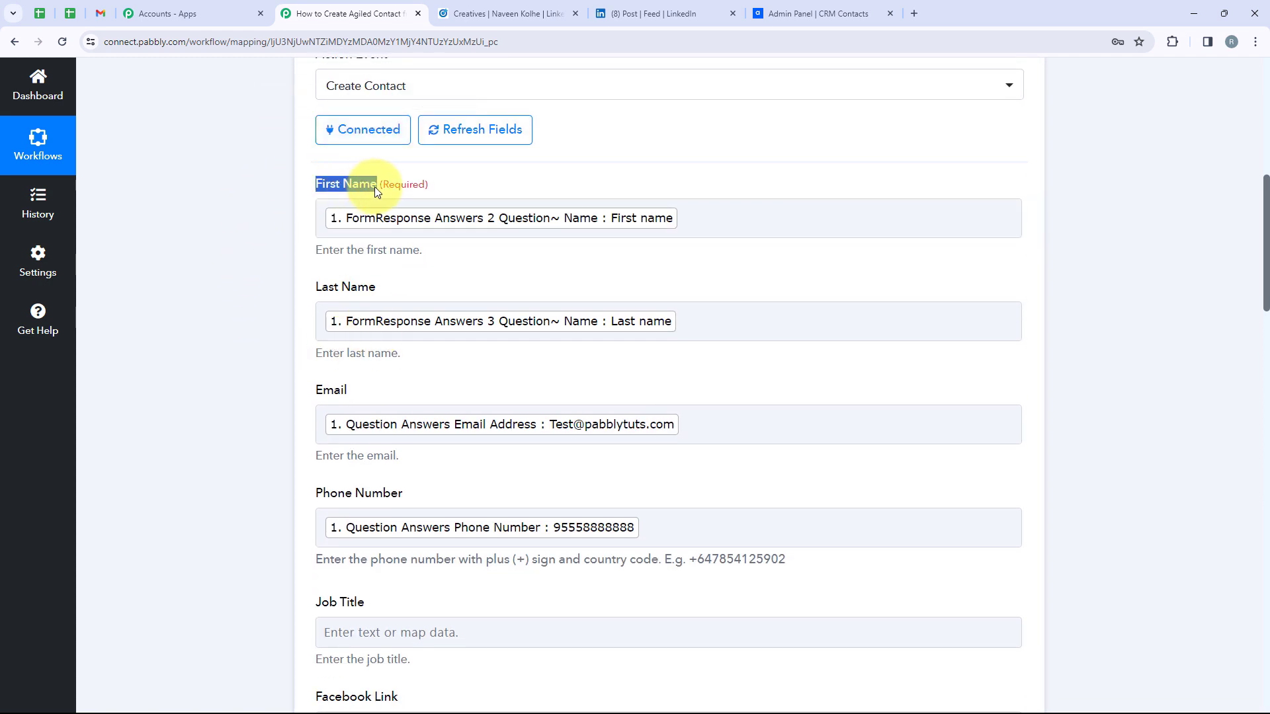
pyautogui.moveTo(380, 289); pyautogui.dragTo(272, 288)
pyautogui.moveTo(351, 390); pyautogui.dragTo(343, 390)
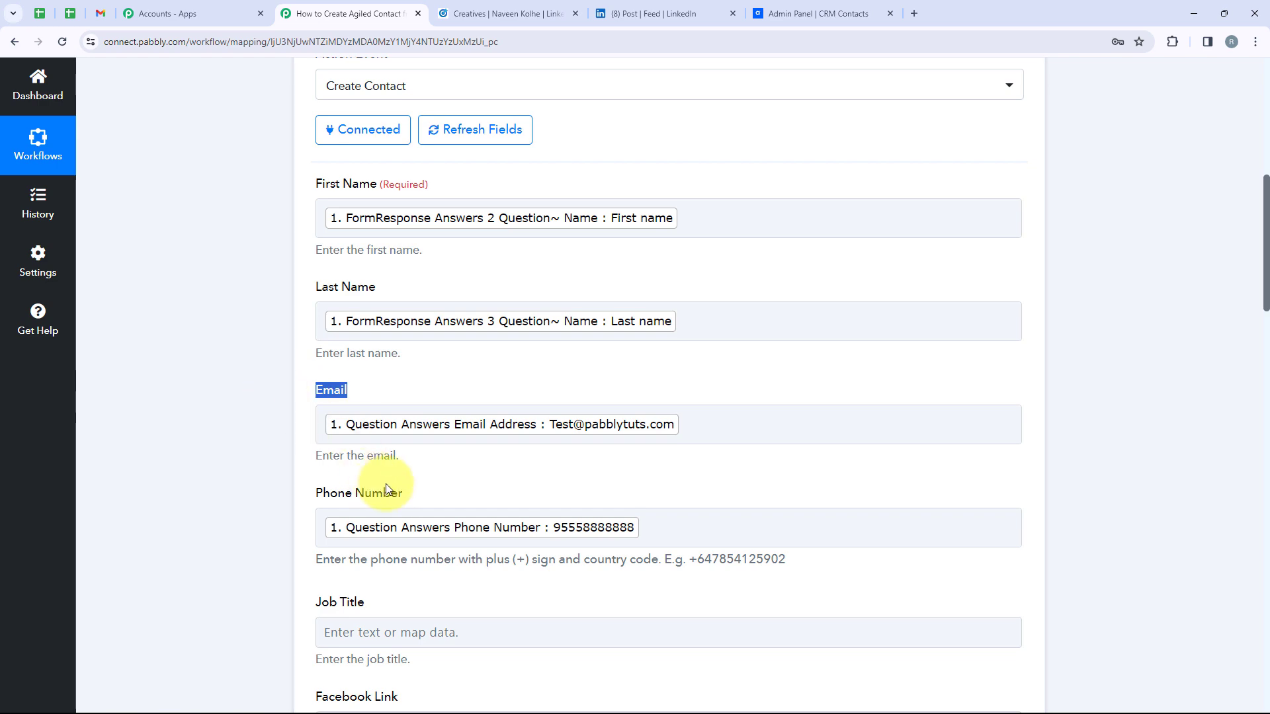
pyautogui.click(1169, 407)
pyautogui.scroll(-10, 814, 434)
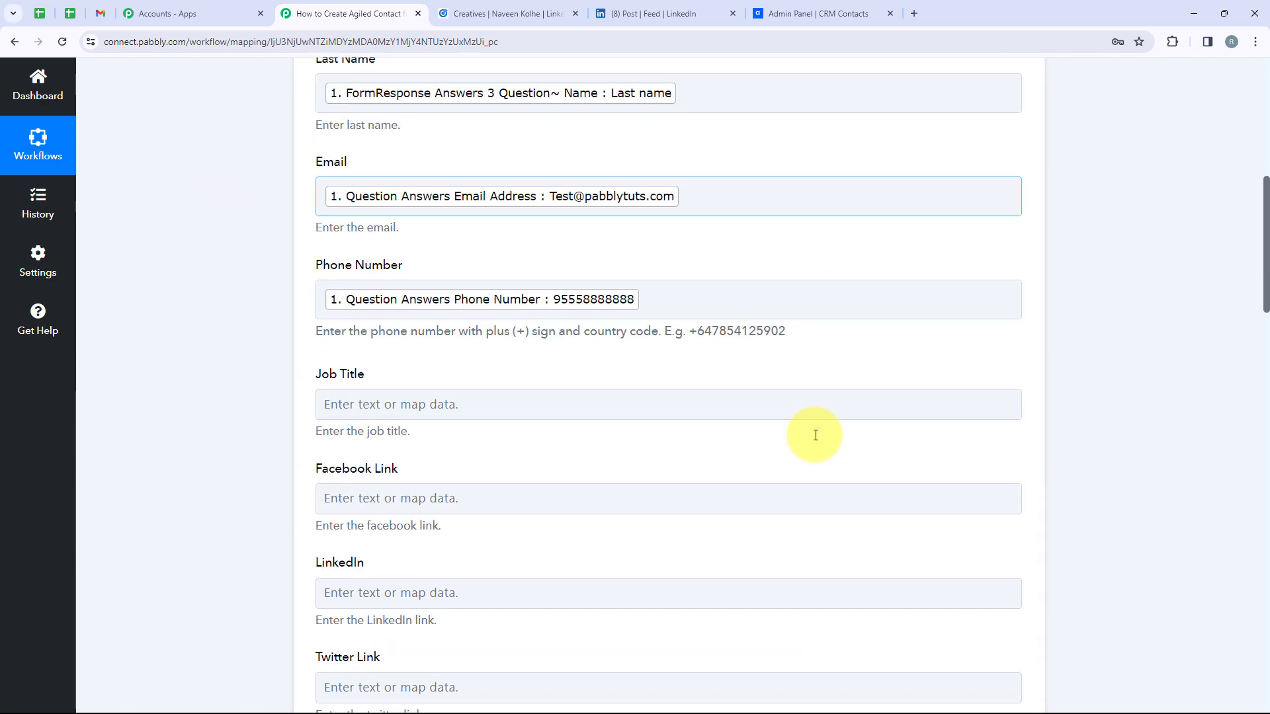
pyautogui.scroll(-12, 816, 435)
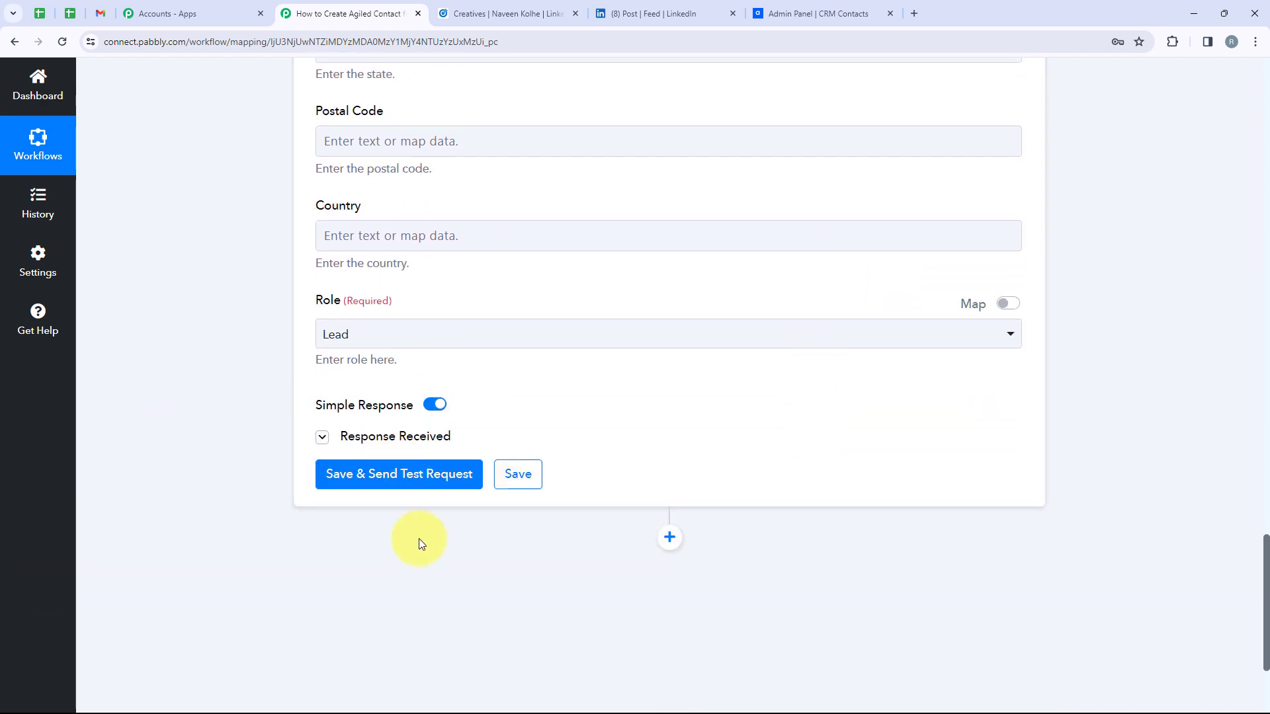
pyautogui.click(808, 9)
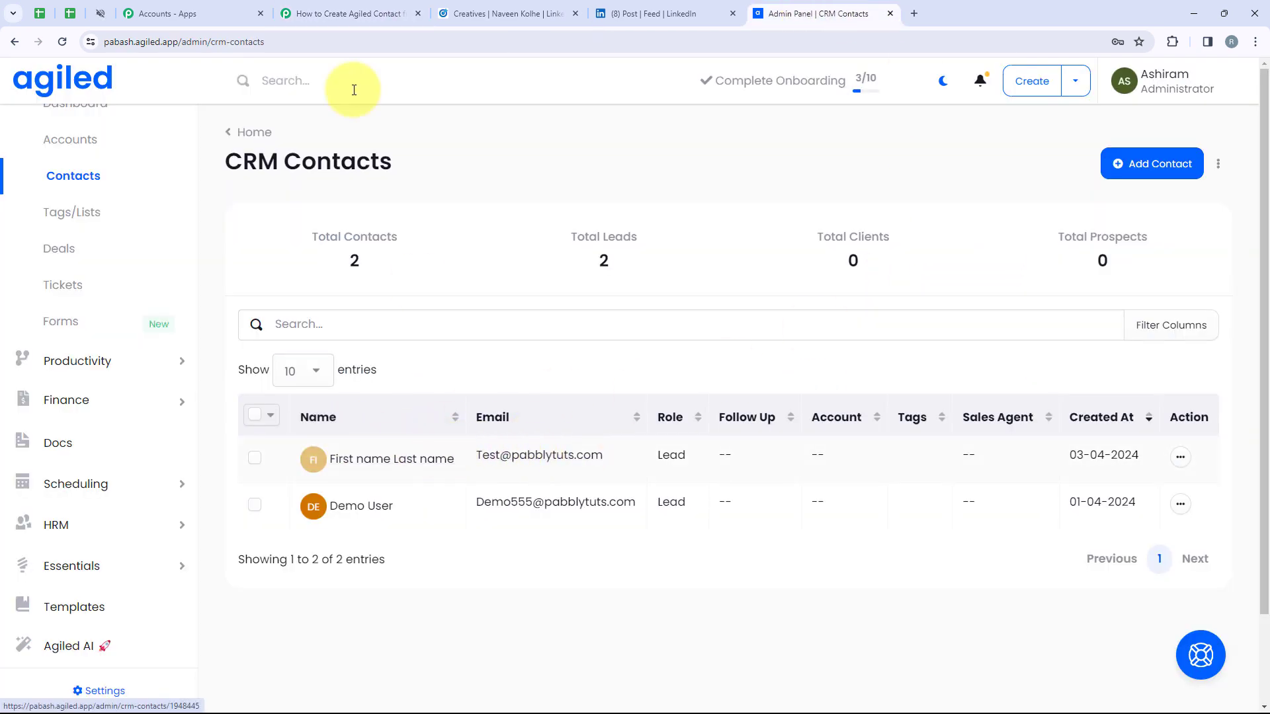
# Collapse the Agiled Create Contact step so both workflow steps appear closed
pyautogui.click(348, 13)
pyautogui.scroll(15, 1043, 420)
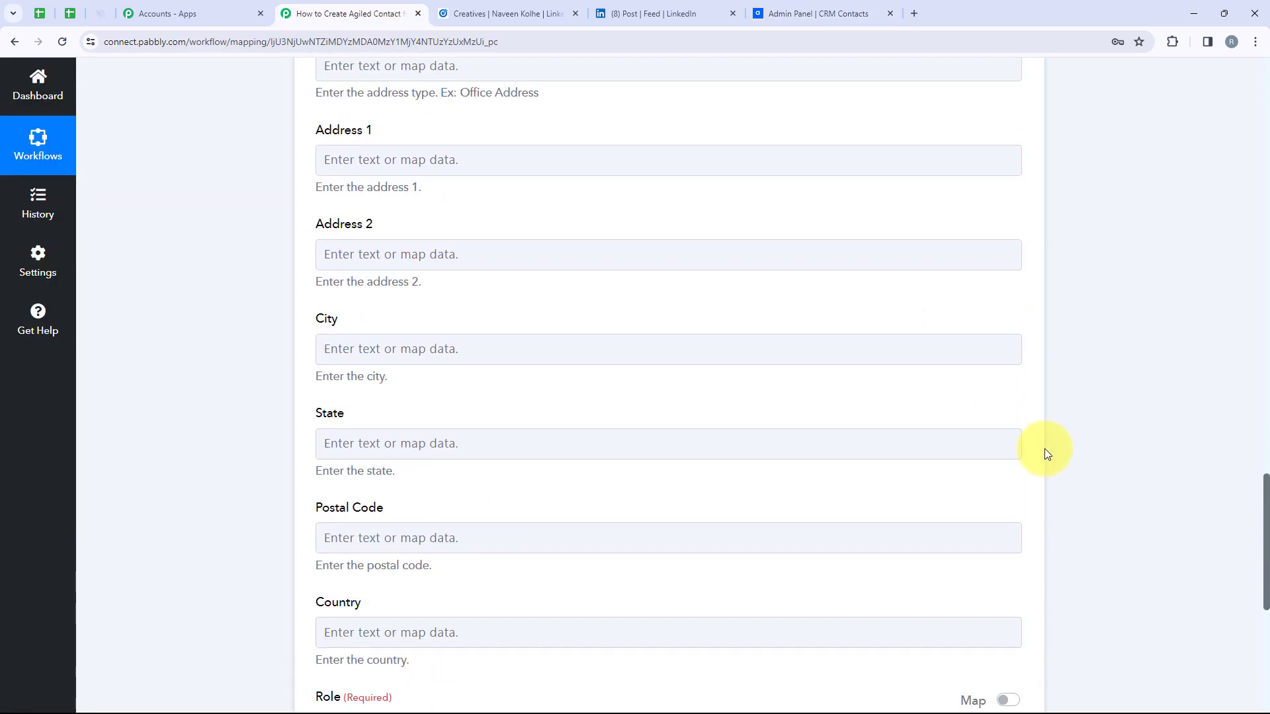
pyautogui.scroll(20, 1046, 453)
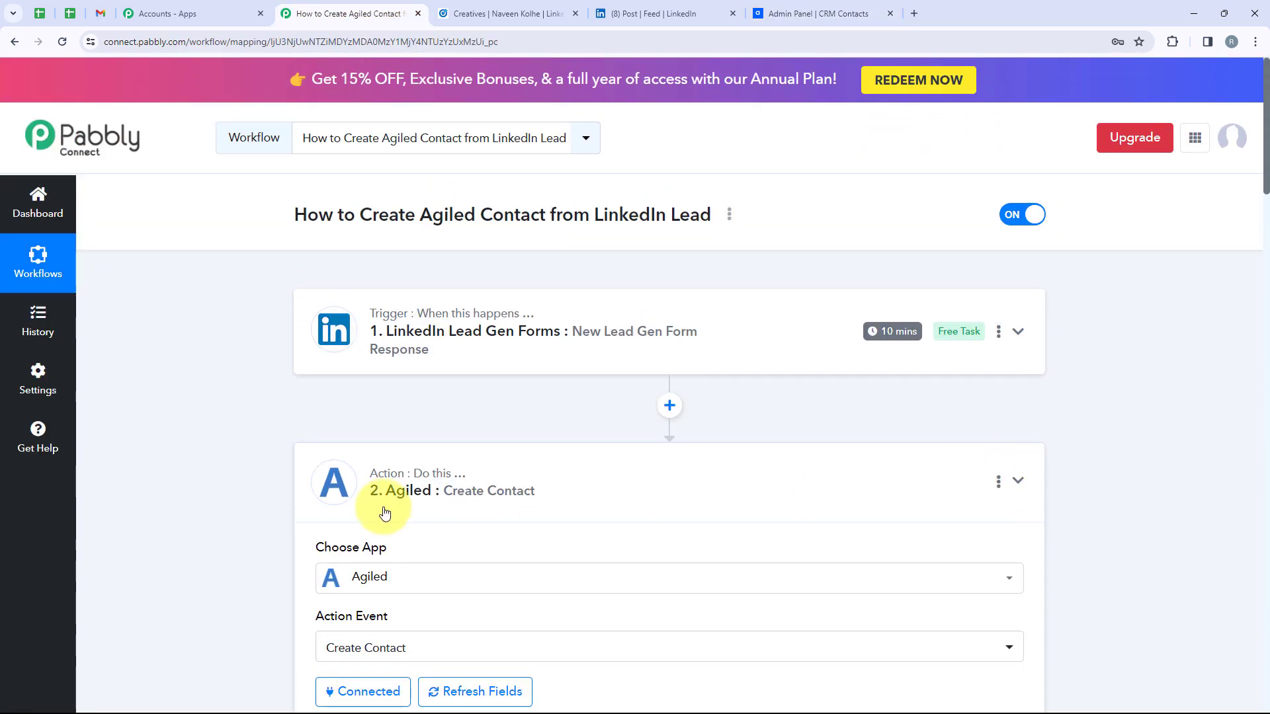
pyautogui.click(672, 502)
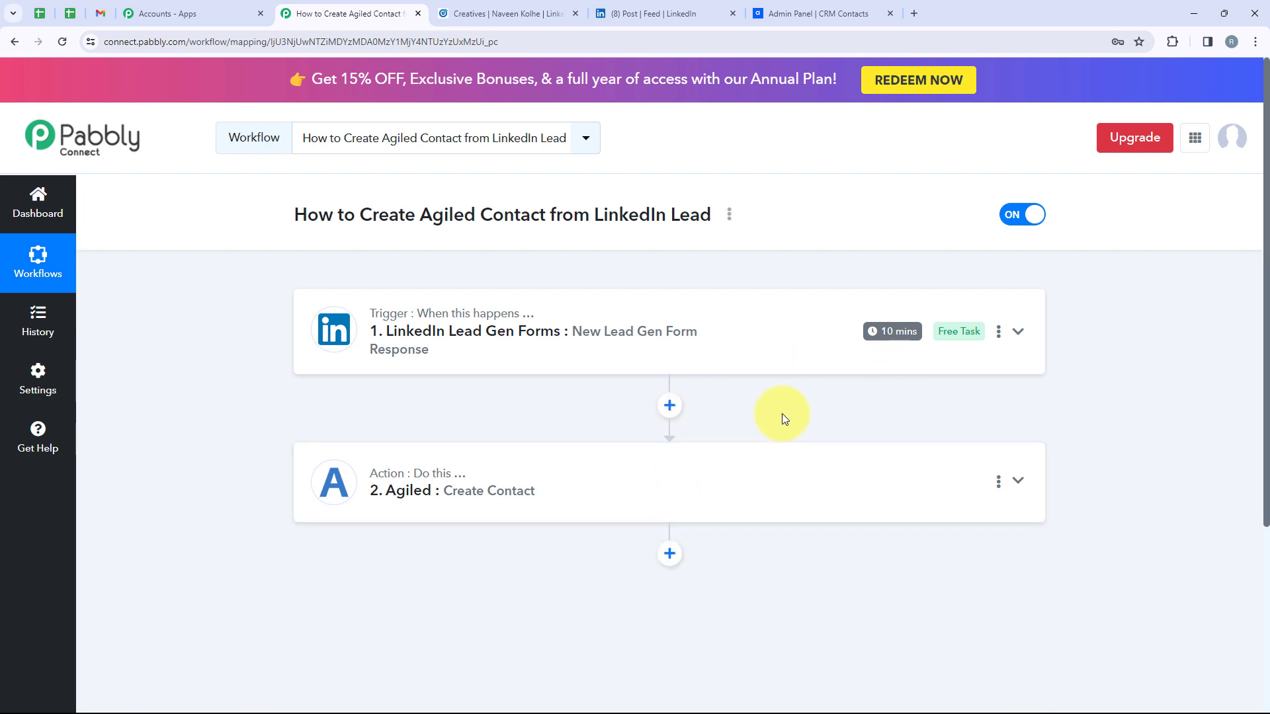